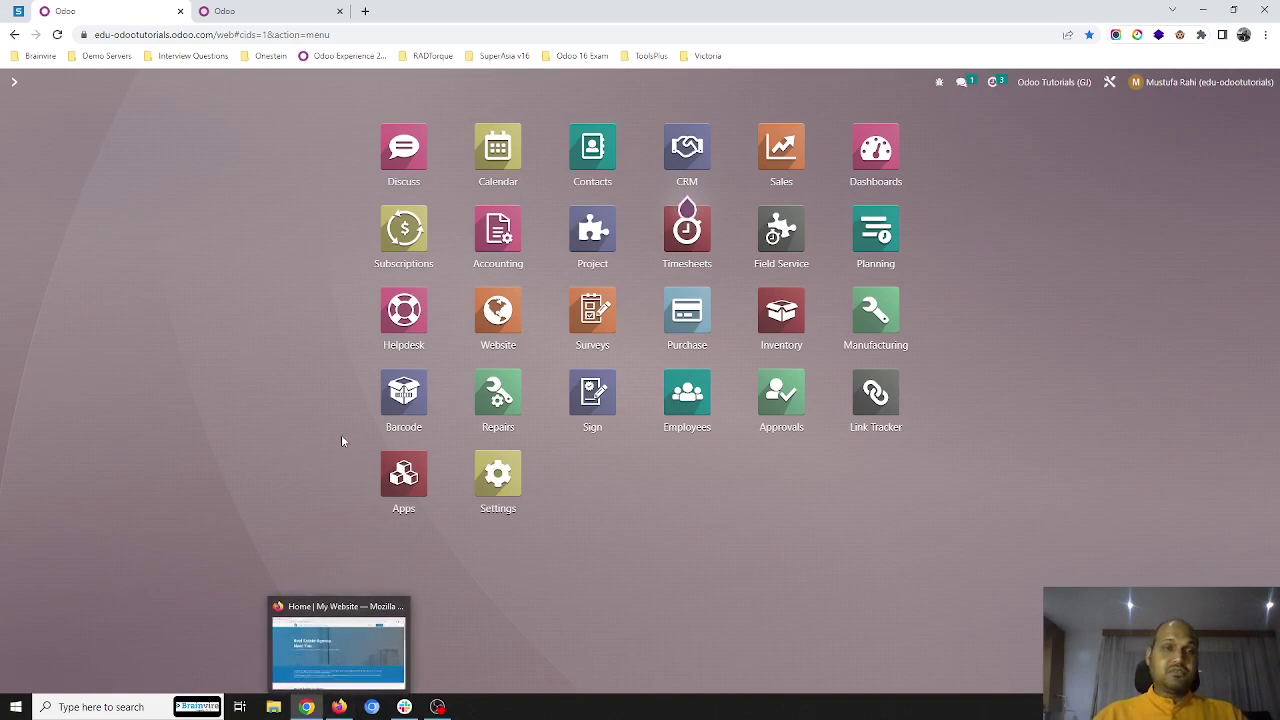
# Step: Switch to the website in Firefox, reload it, and open the logged-in customer's account portal
pyautogui.click(339, 707)
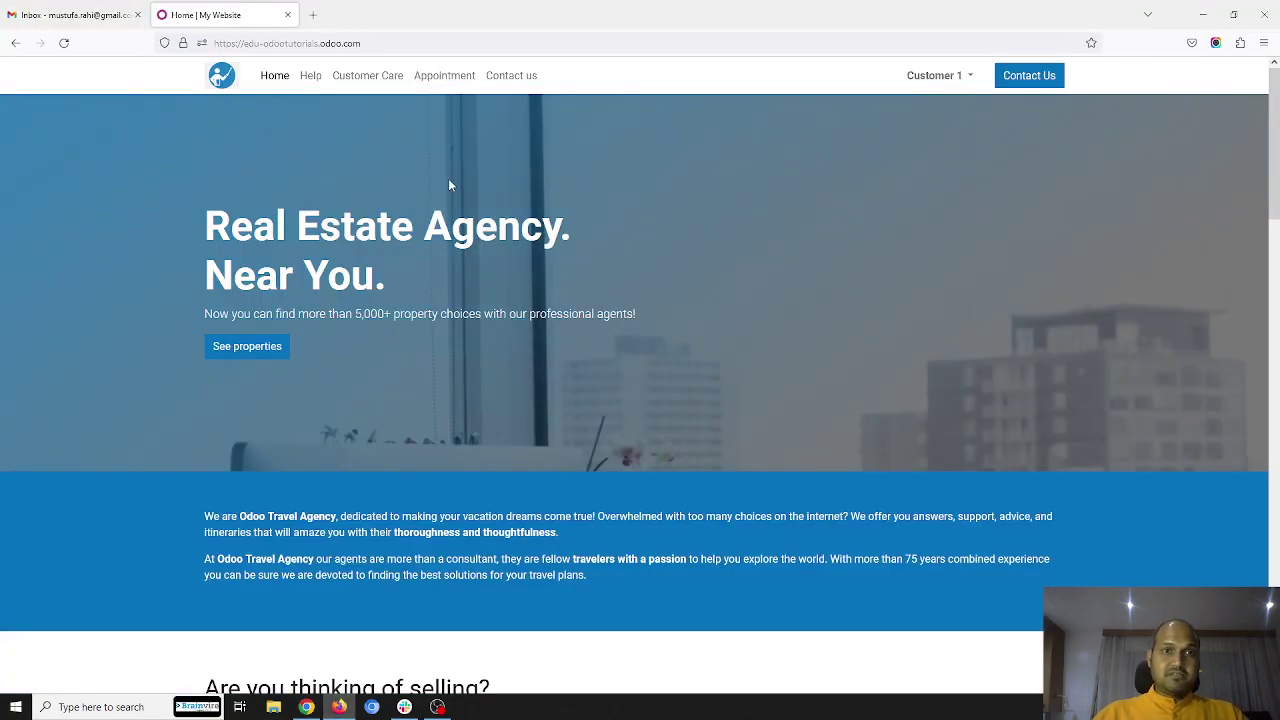
pyautogui.click(63, 43)
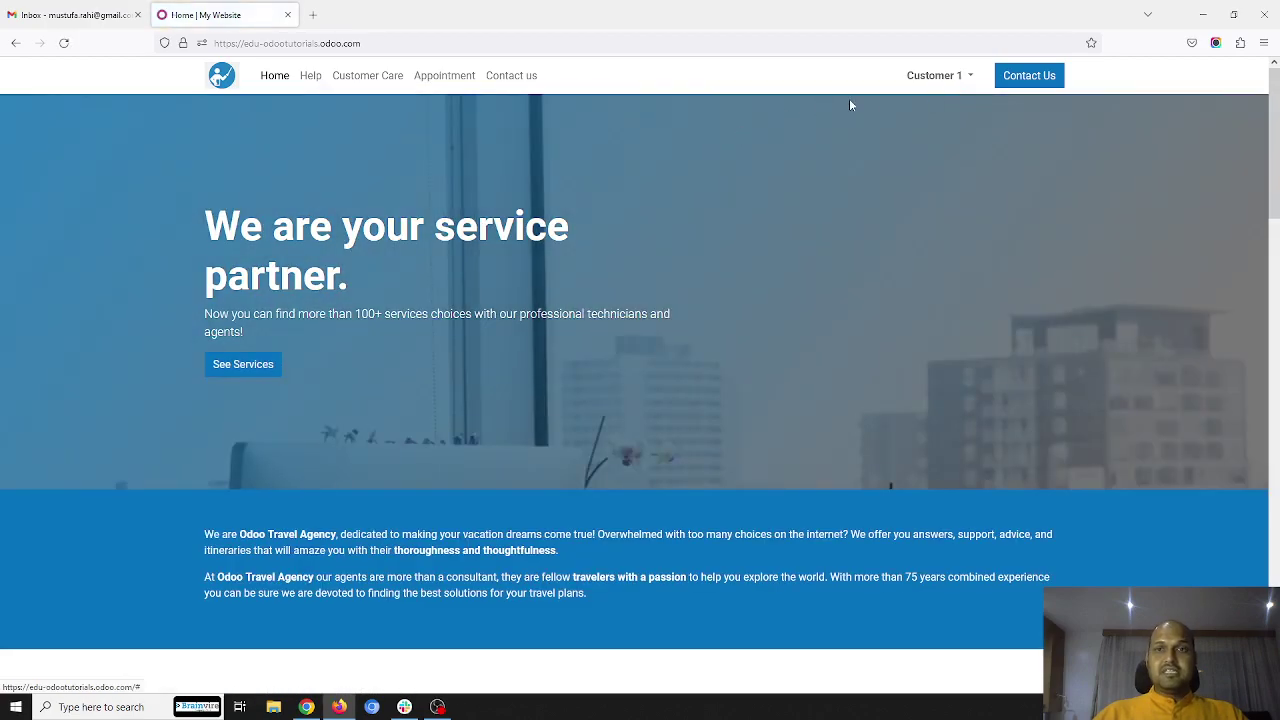
pyautogui.click(951, 78)
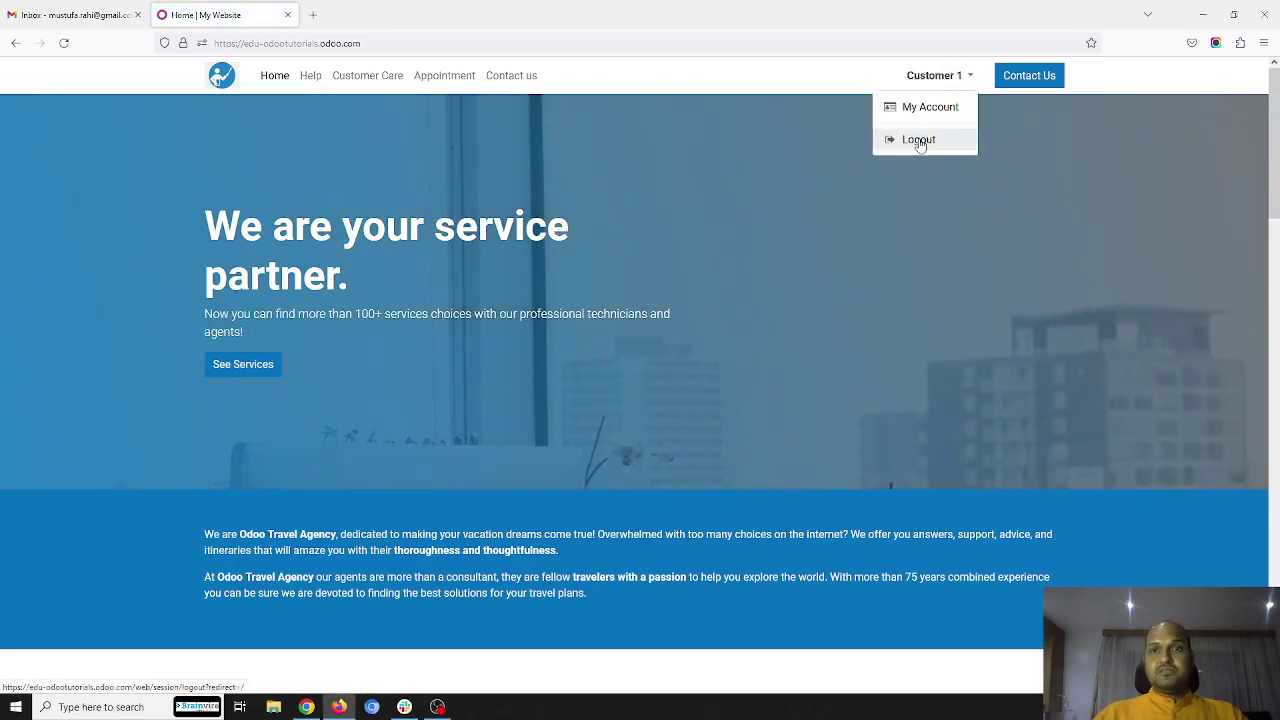
pyautogui.click(924, 107)
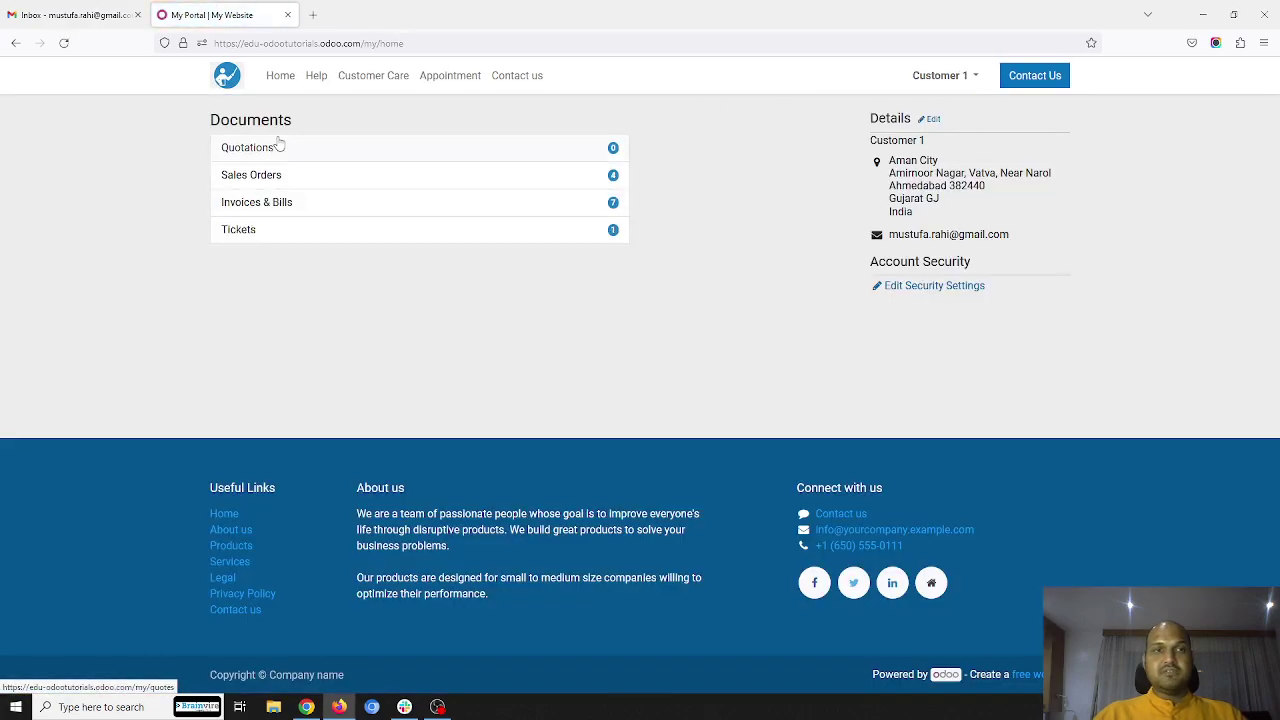
# Step: Open the Repair Service Team help form and enter subject "My TV is not working" and description "Please help me get my TV repaired"
pyautogui.click(315, 88)
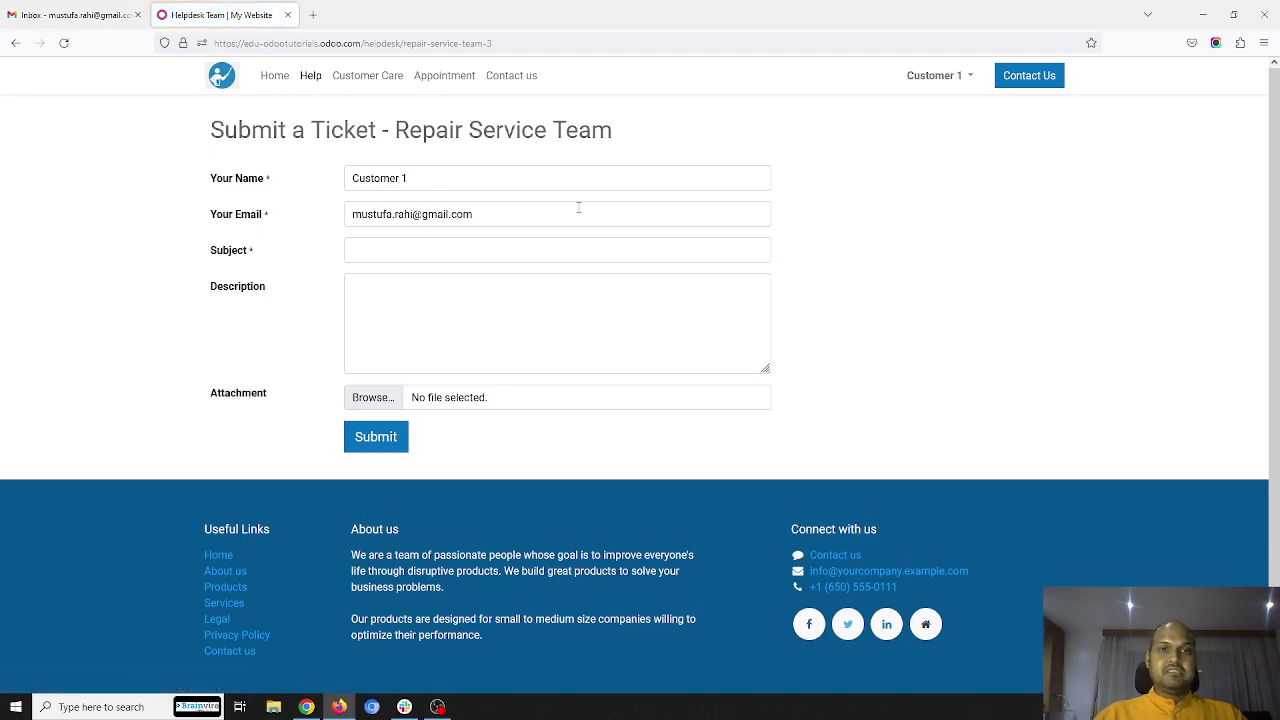
pyautogui.click(469, 244)
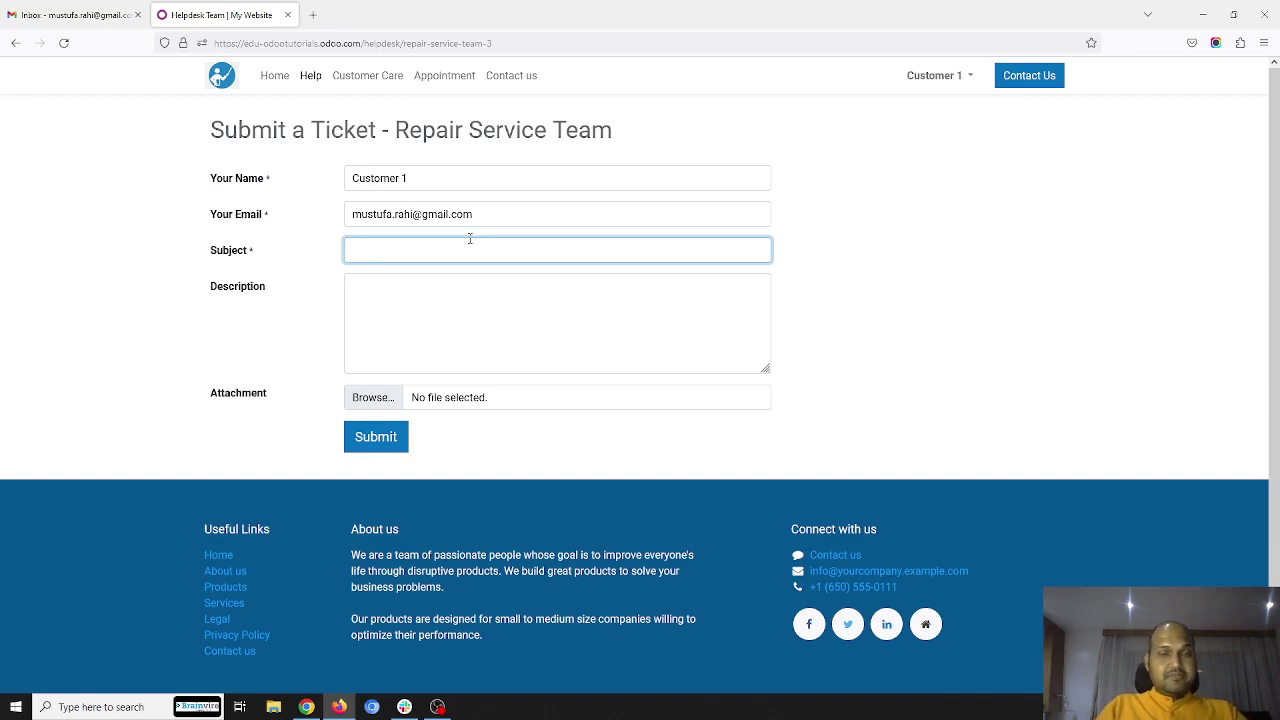
pyautogui.write('My TV is not working')
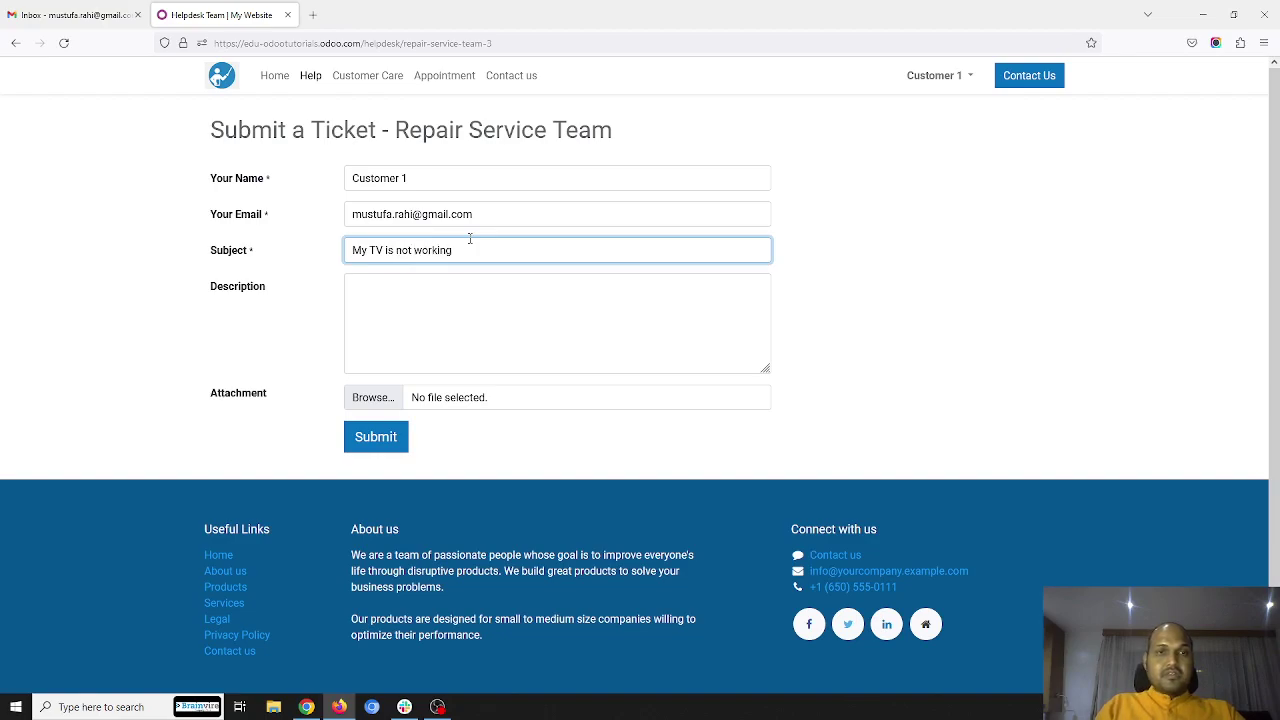
pyautogui.press('Tab')
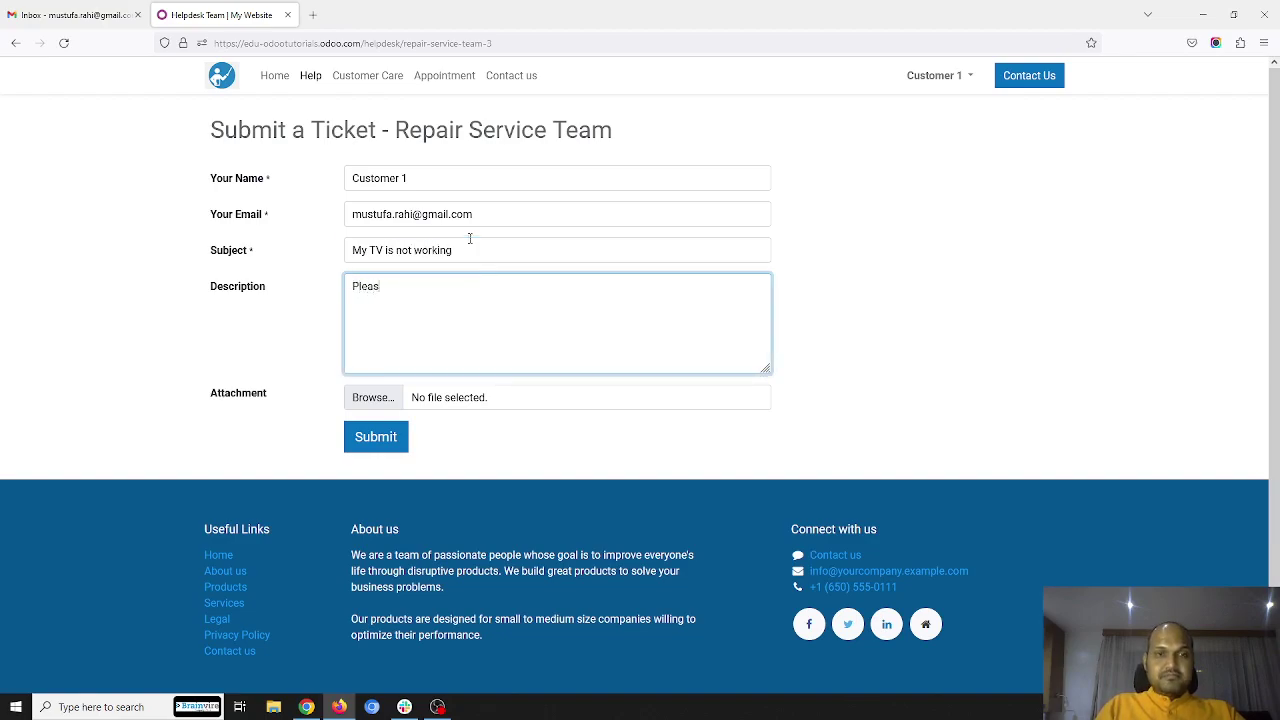
pyautogui.write('Please help me get my TV repaired')
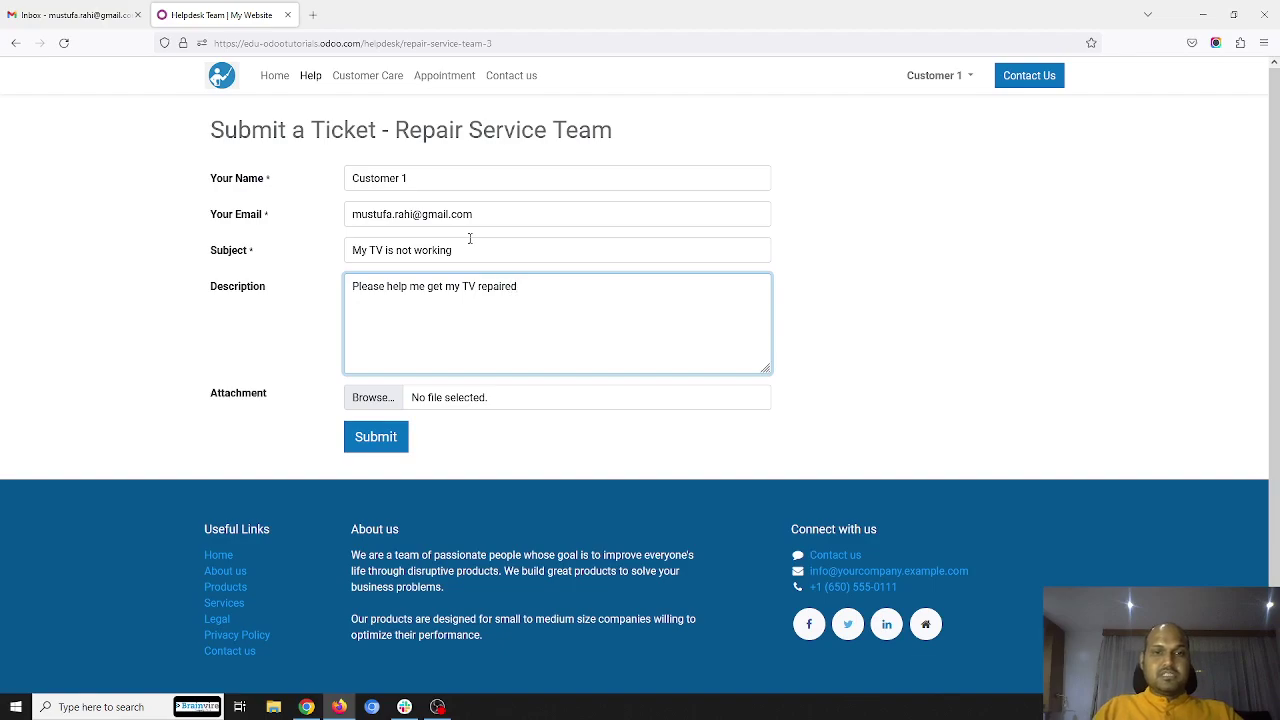
# Step: Attach IMG20230517181409.jpg from the Downloads folder and submit the repair ticket
pyautogui.click(363, 401)
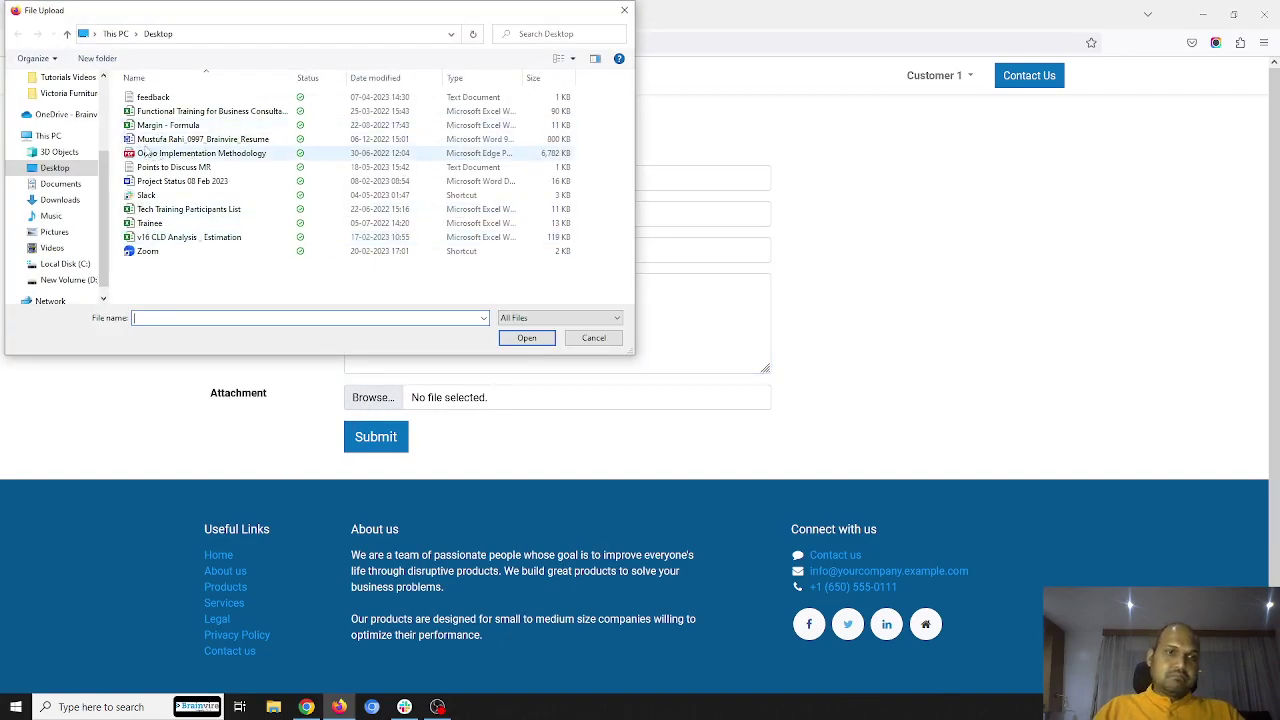
pyautogui.scroll(3, 70, 140)
pyautogui.click(72, 136)
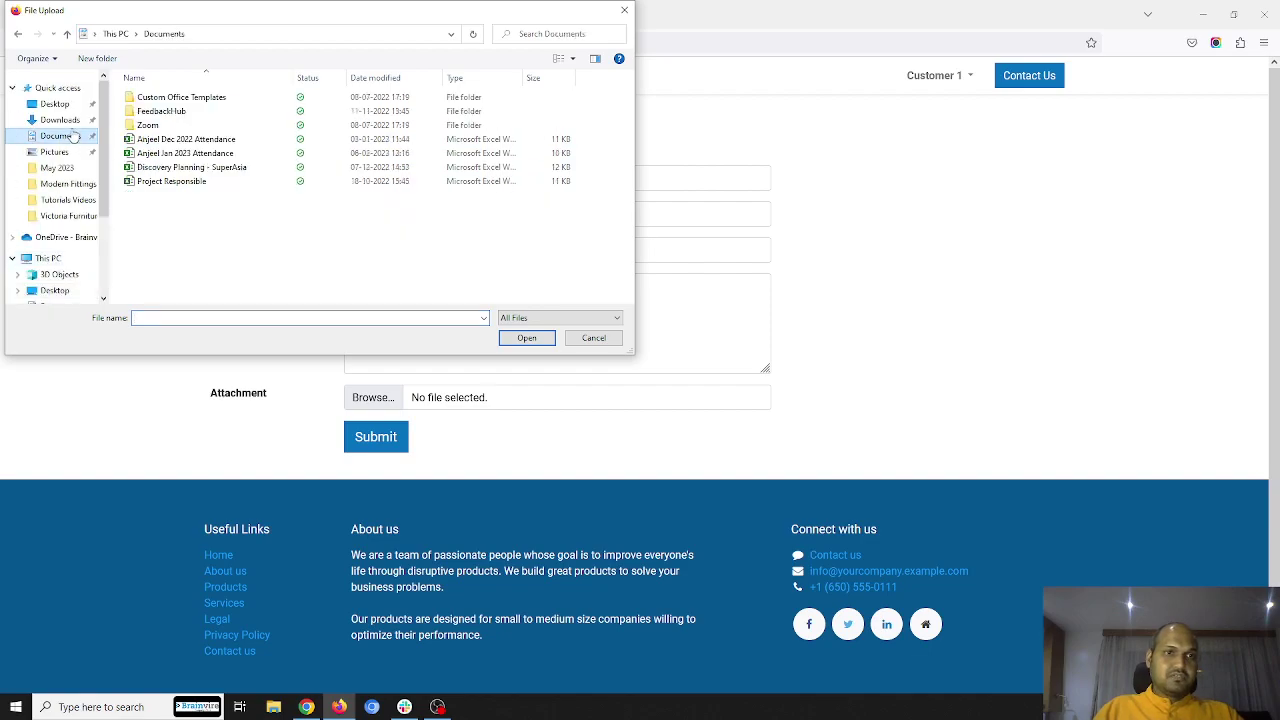
pyautogui.click(60, 120)
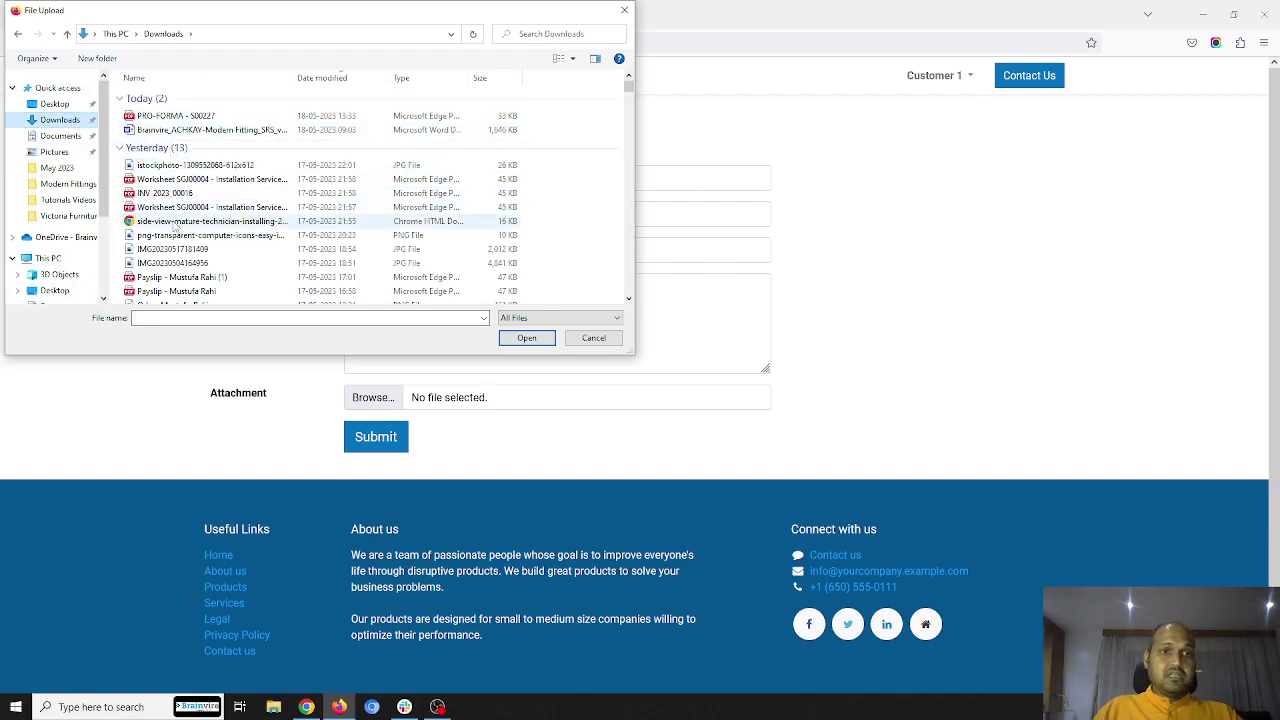
pyautogui.doubleClick(172, 249)
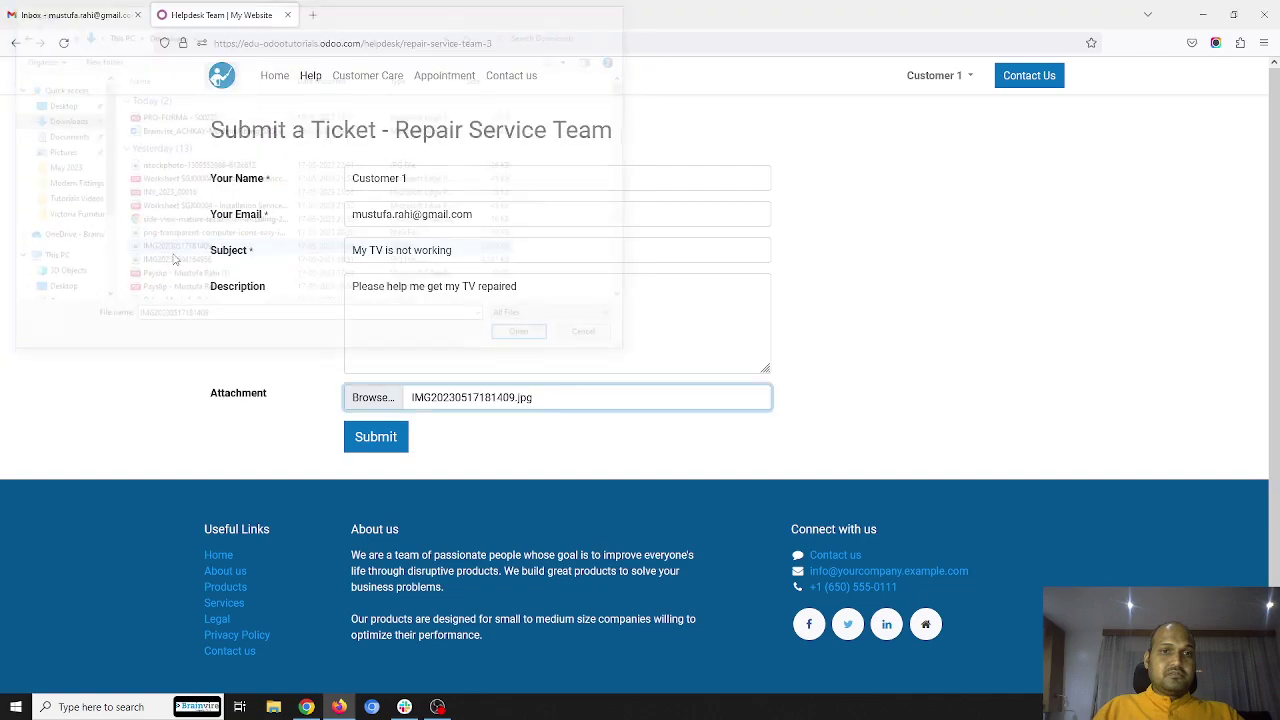
pyautogui.click(392, 440)
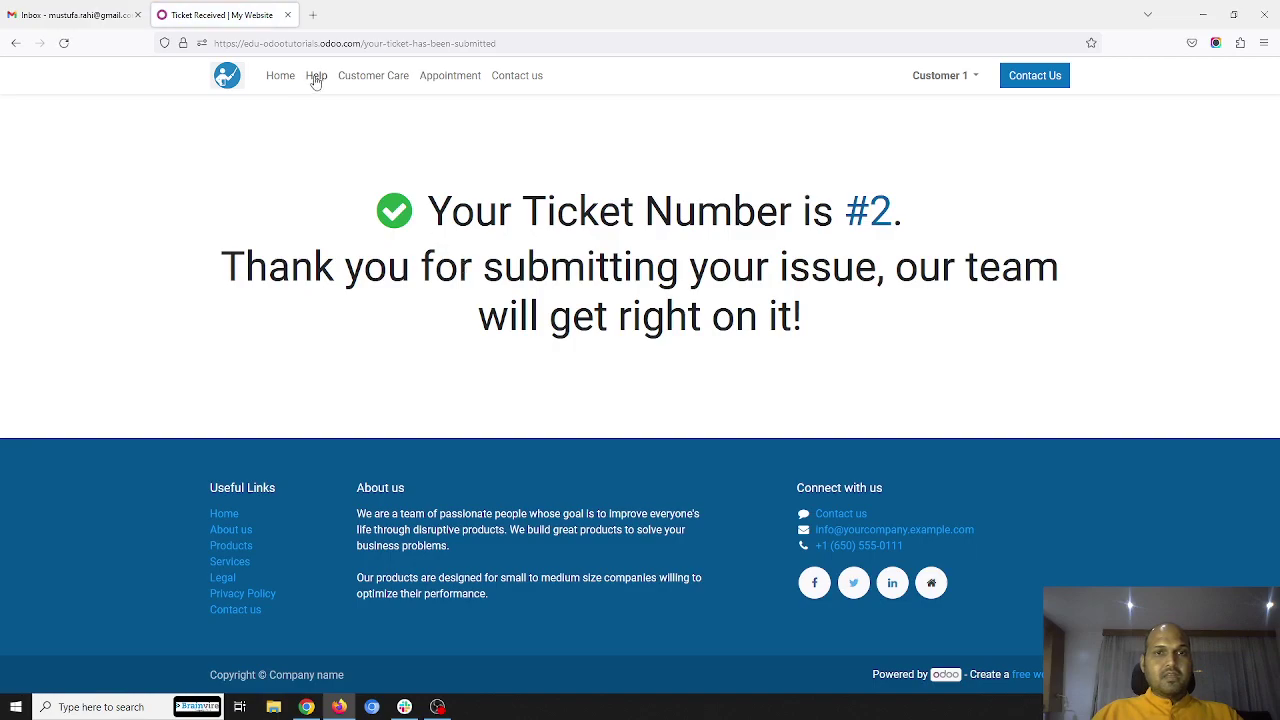
# Step: Open the "My TV is not working" ticket from the customer portal's tickets and review its details and communication history
pyautogui.click(281, 80)
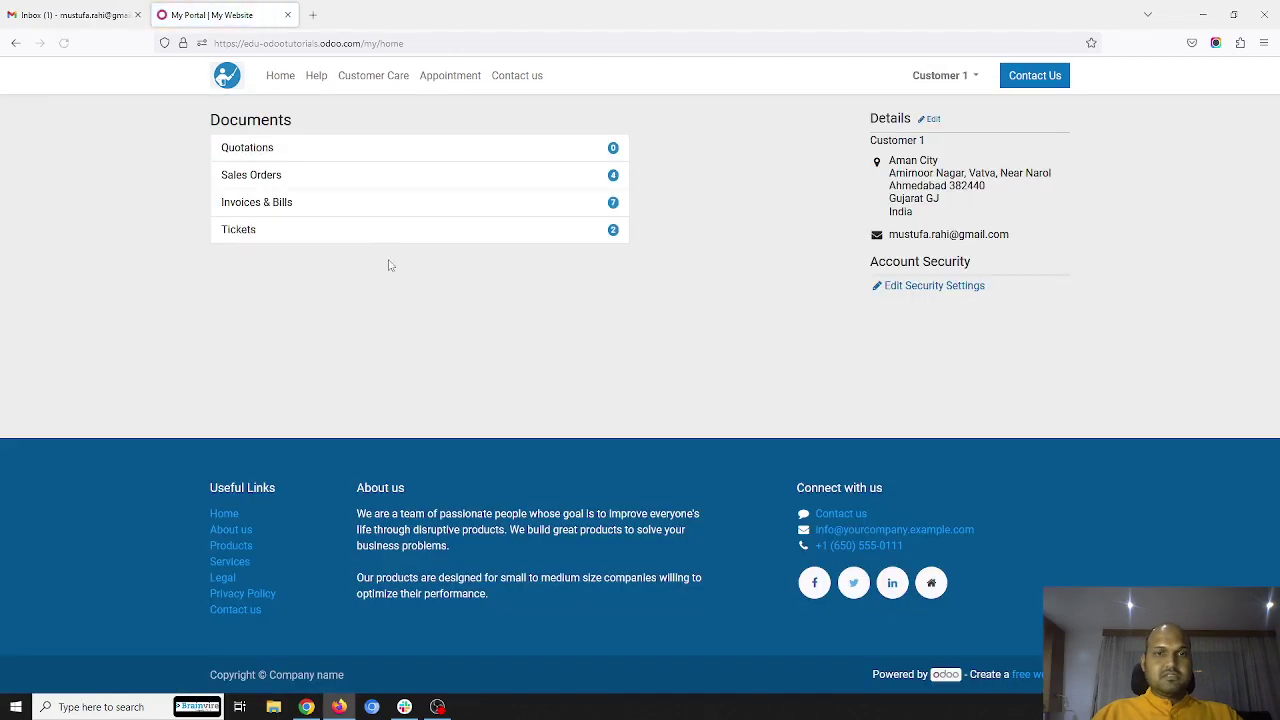
pyautogui.click(310, 232)
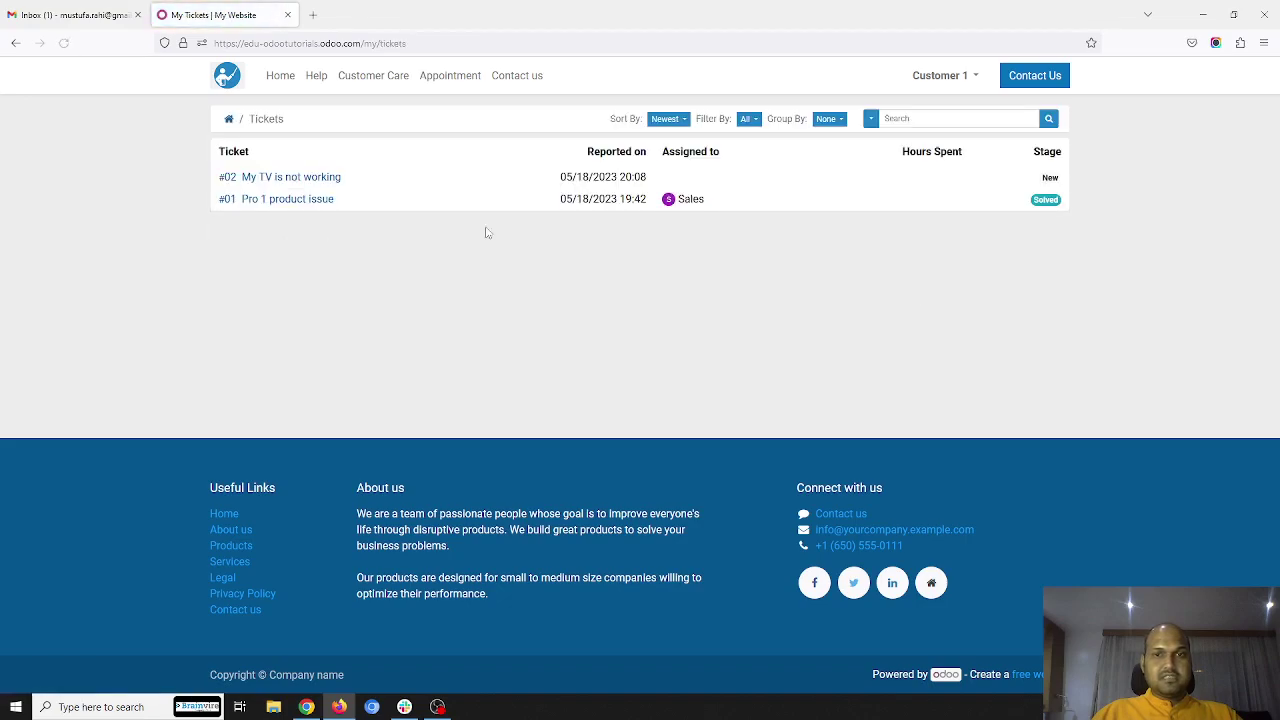
pyautogui.click(280, 180)
pyautogui.scroll(-3, 600, 486)
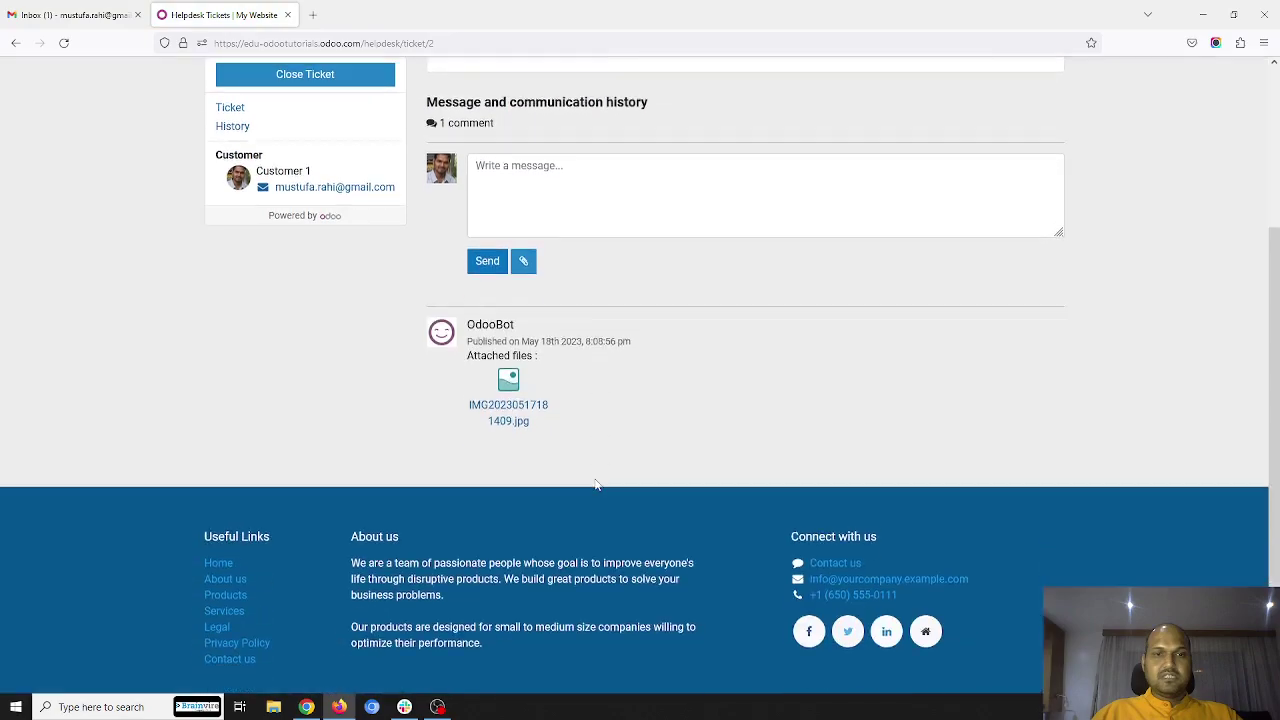
pyautogui.scroll(3, 637, 413)
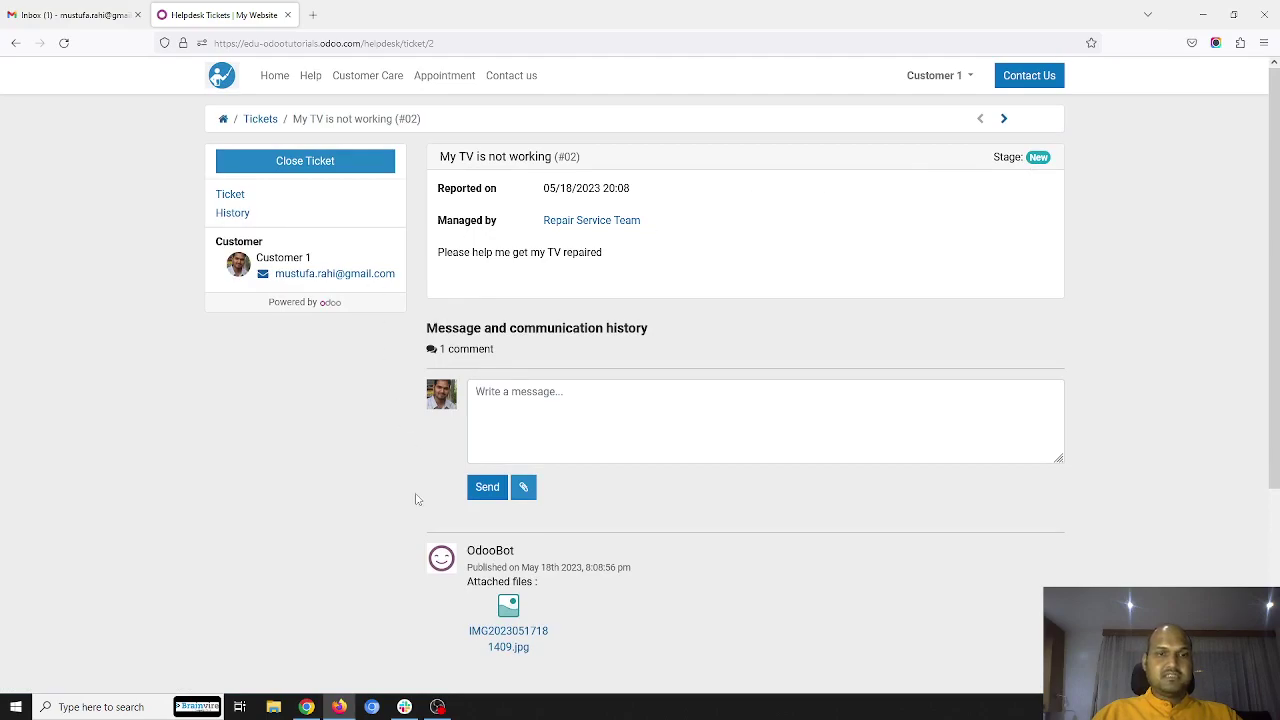
# Step: Switch to the Odoo backend in Chrome and open the "My TV is not working" ticket among the Repair Service Team's open Helpdesk tickets
pyautogui.click(306, 707)
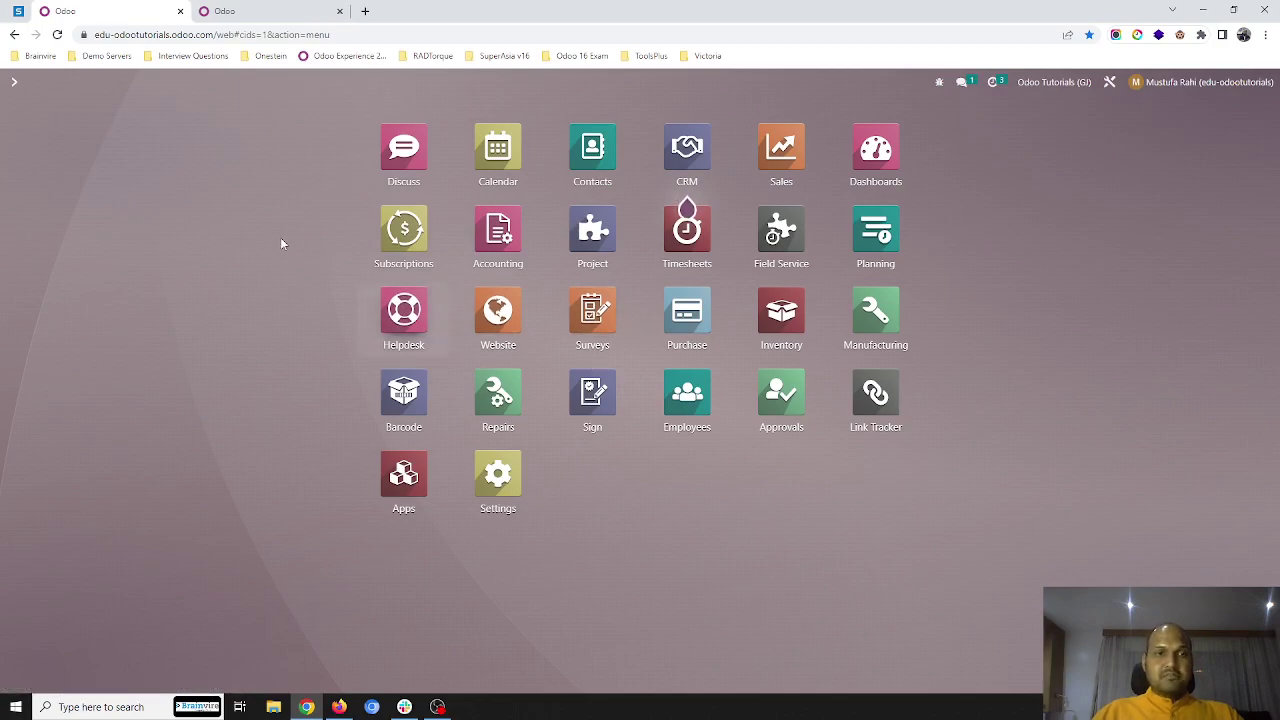
pyautogui.press('Return')
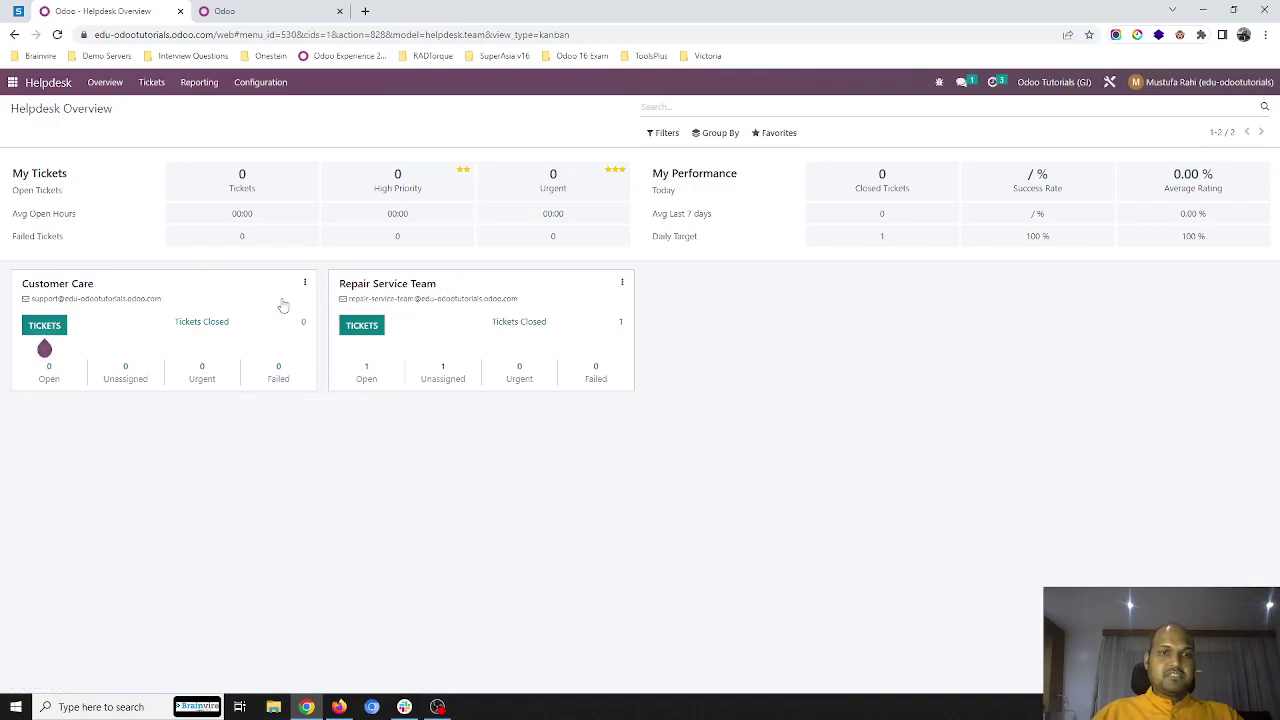
pyautogui.click(366, 374)
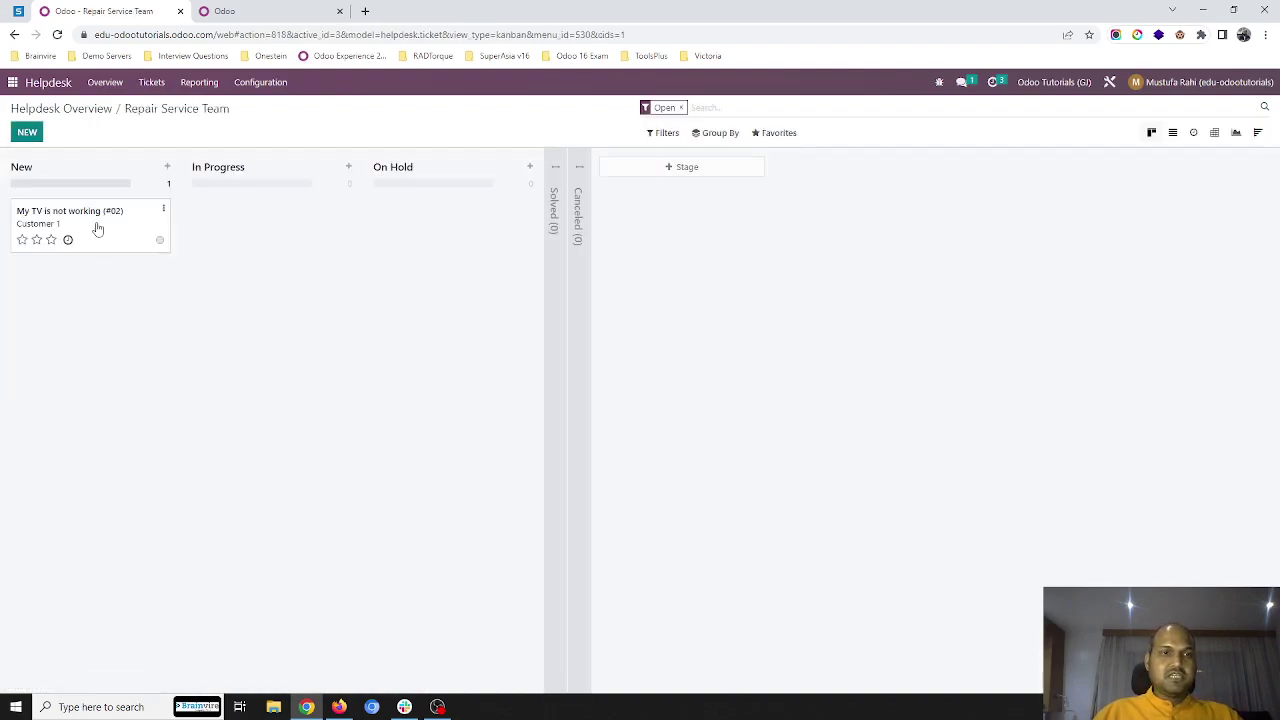
pyautogui.click(104, 221)
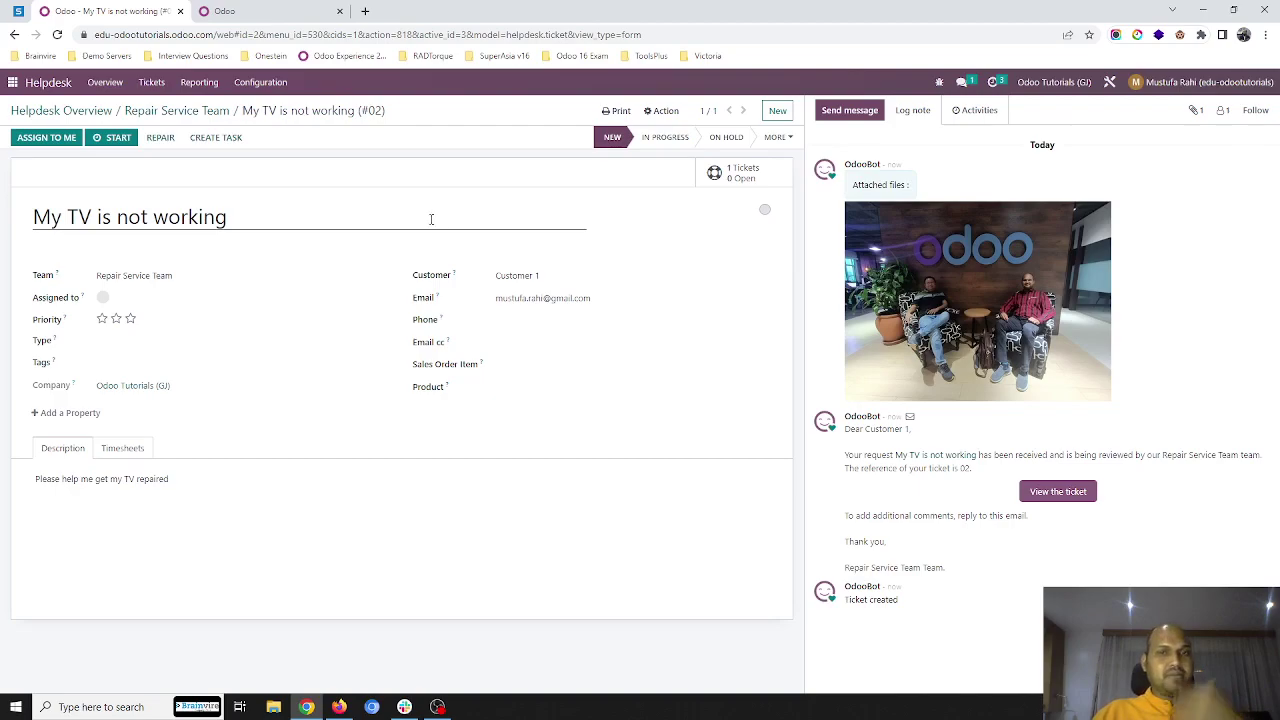
# Step: Create and view a Field Service task from the ticket, keeping the Field Service - Repair project and Repair Service Worksheet template
pyautogui.click(211, 145)
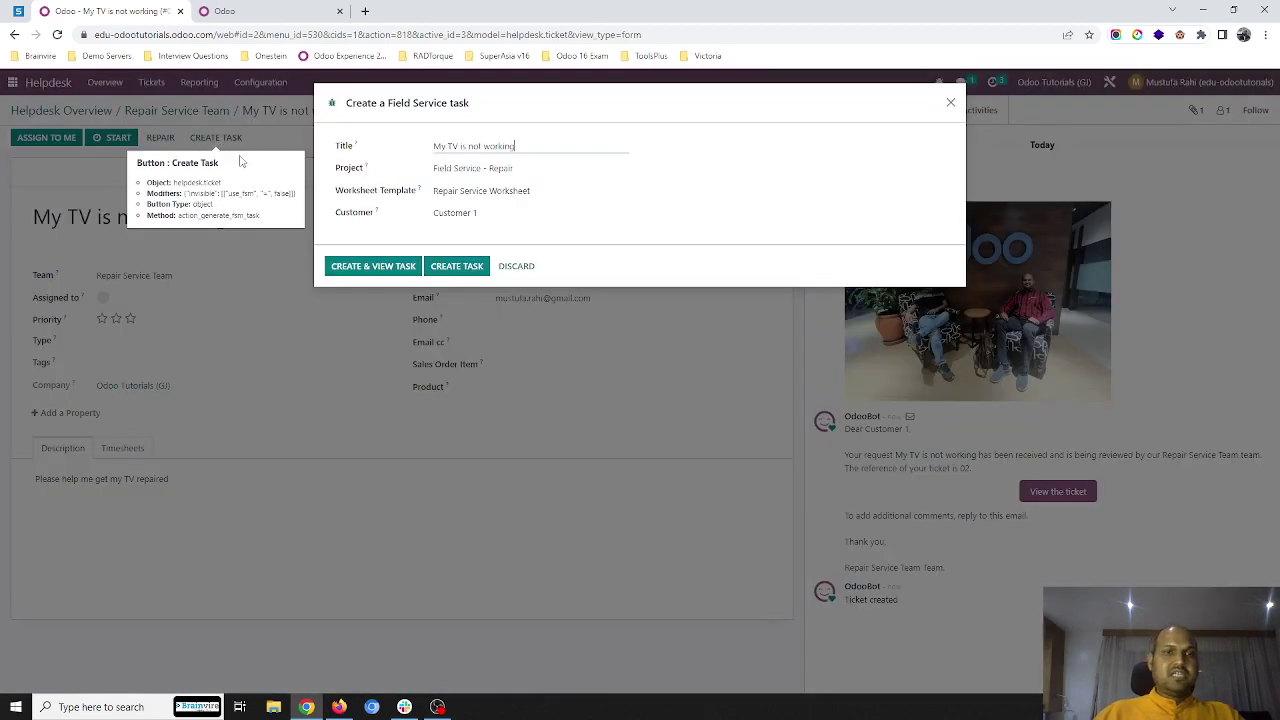
pyautogui.click(531, 168)
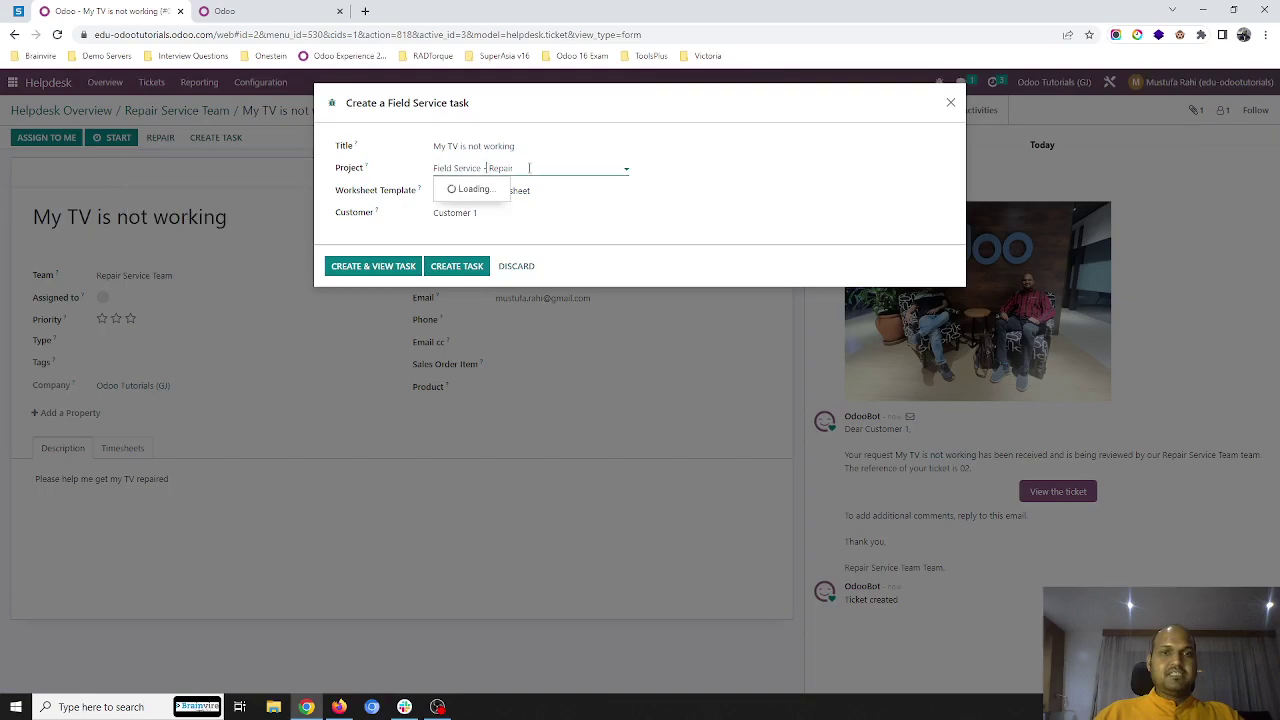
pyautogui.click(476, 145)
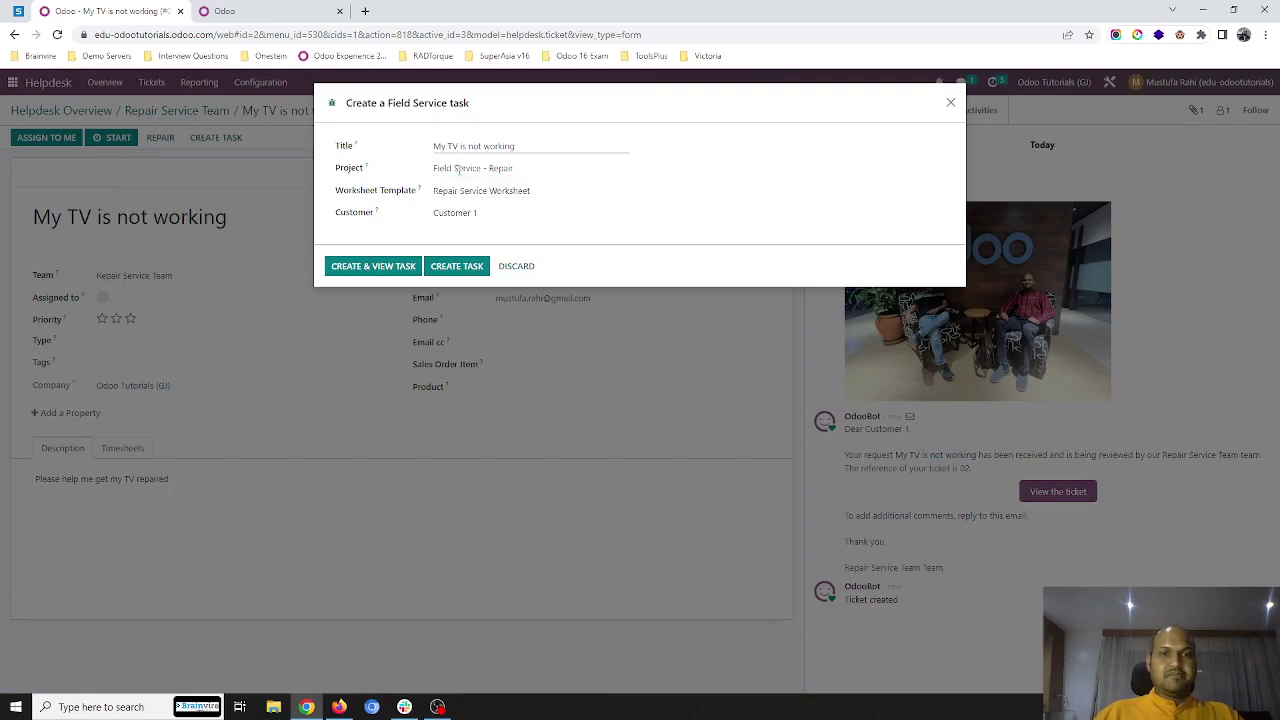
pyautogui.click(384, 266)
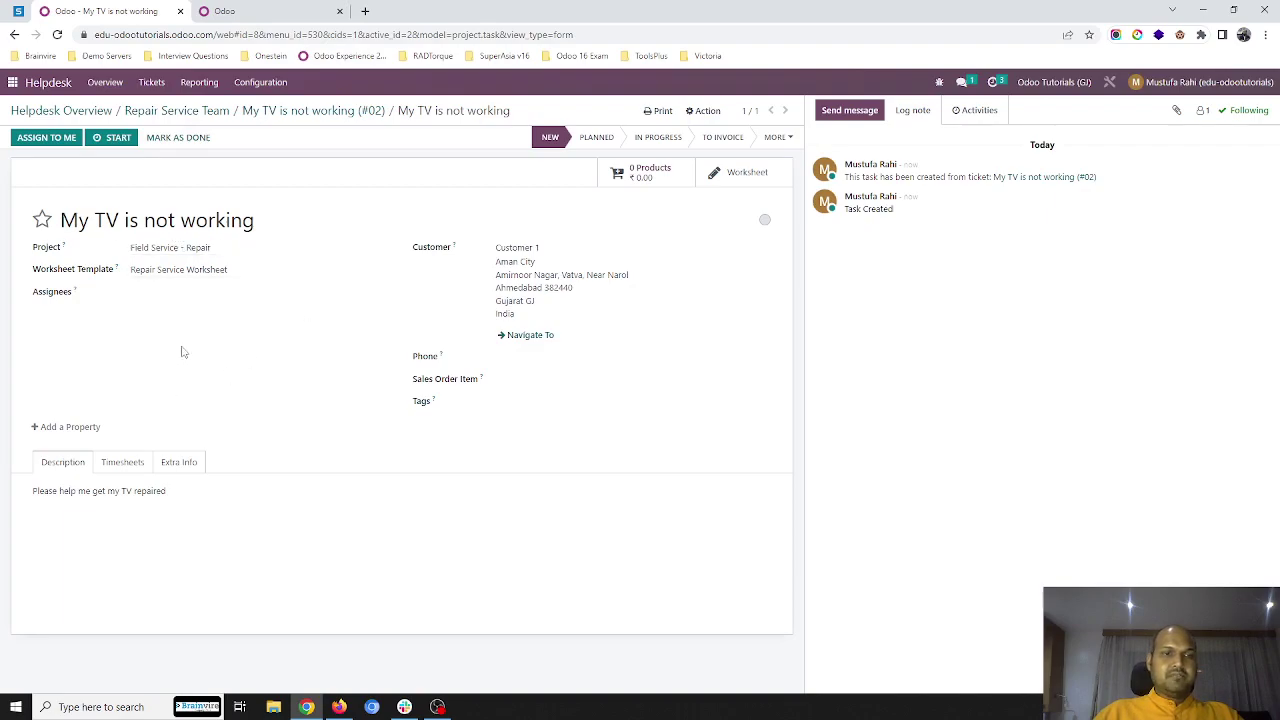
# Step: In the second Odoo tab, find the "My TV is not working" task in Field Service without filters and assign it to Sales
pyautogui.click(270, 11)
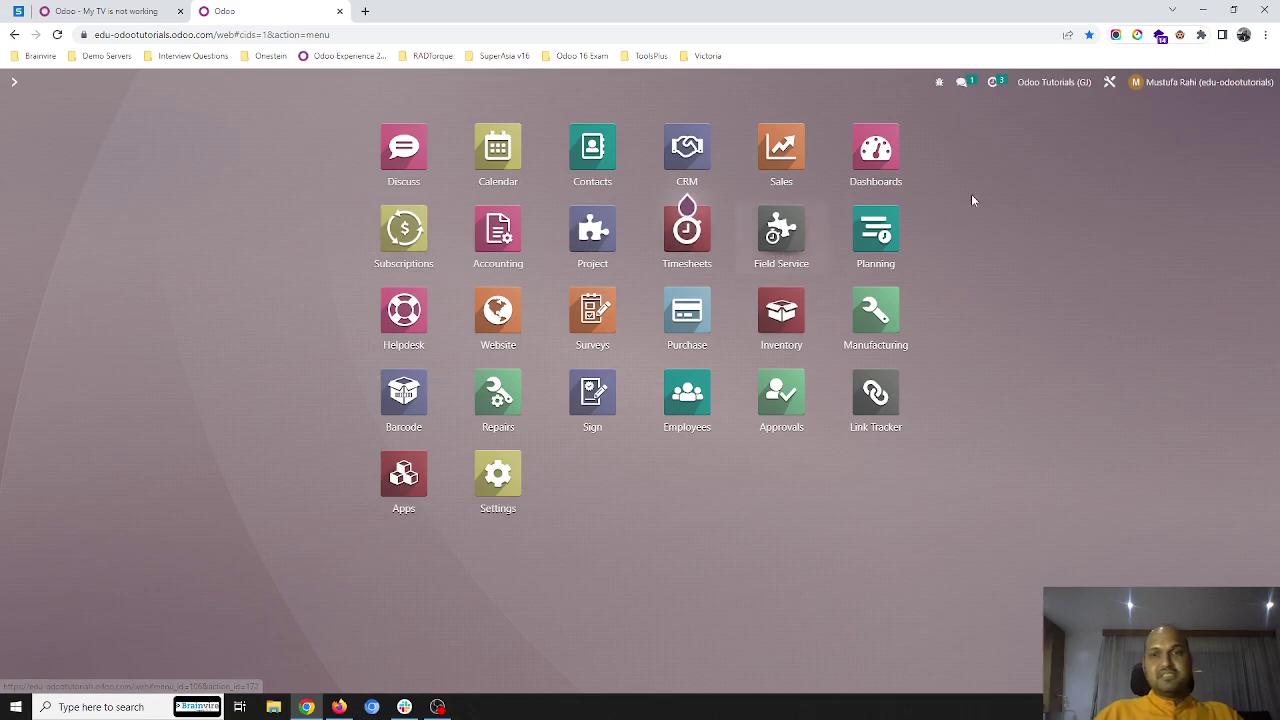
pyautogui.press('Return')
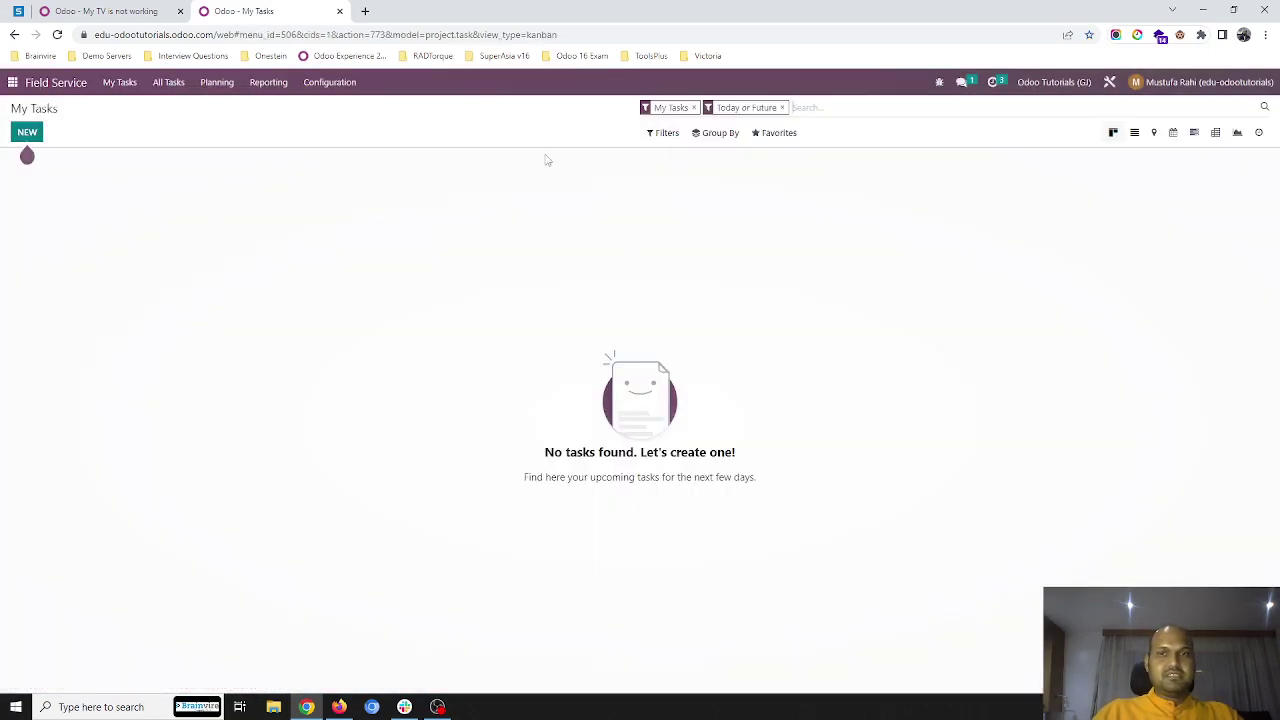
pyautogui.press('BackSpace')
pyautogui.press('BackSpace')
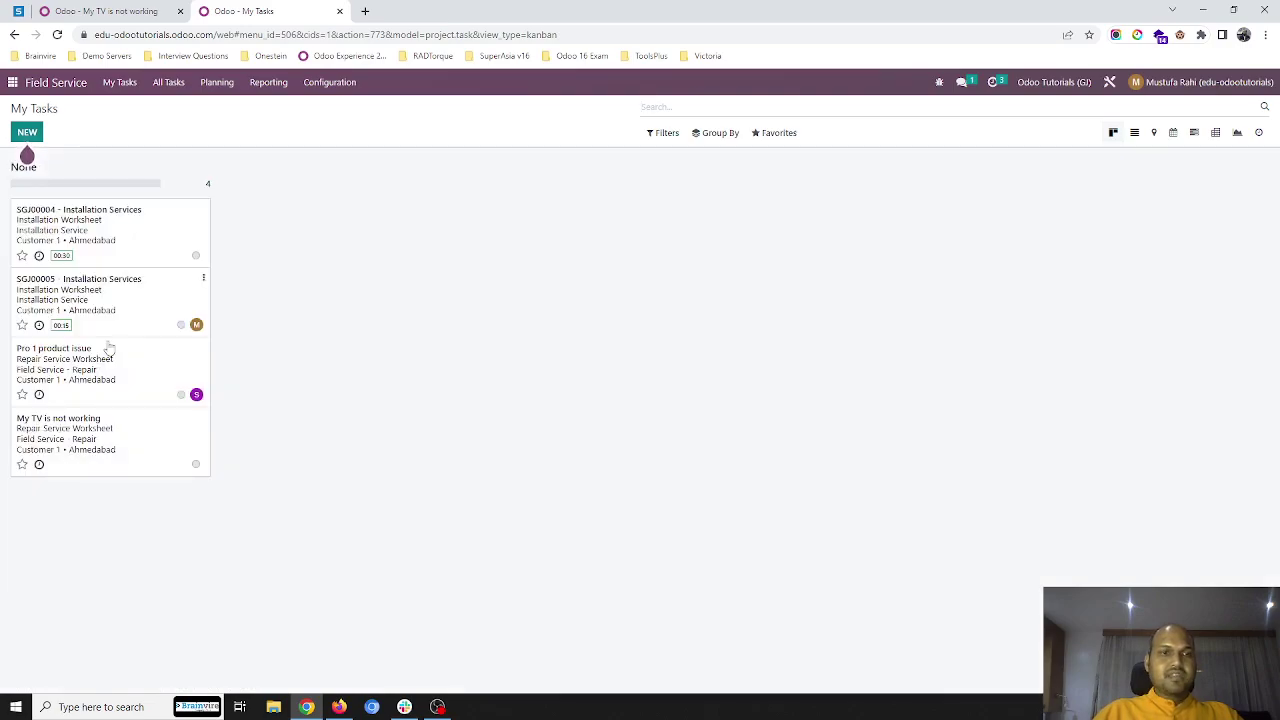
pyautogui.click(90, 437)
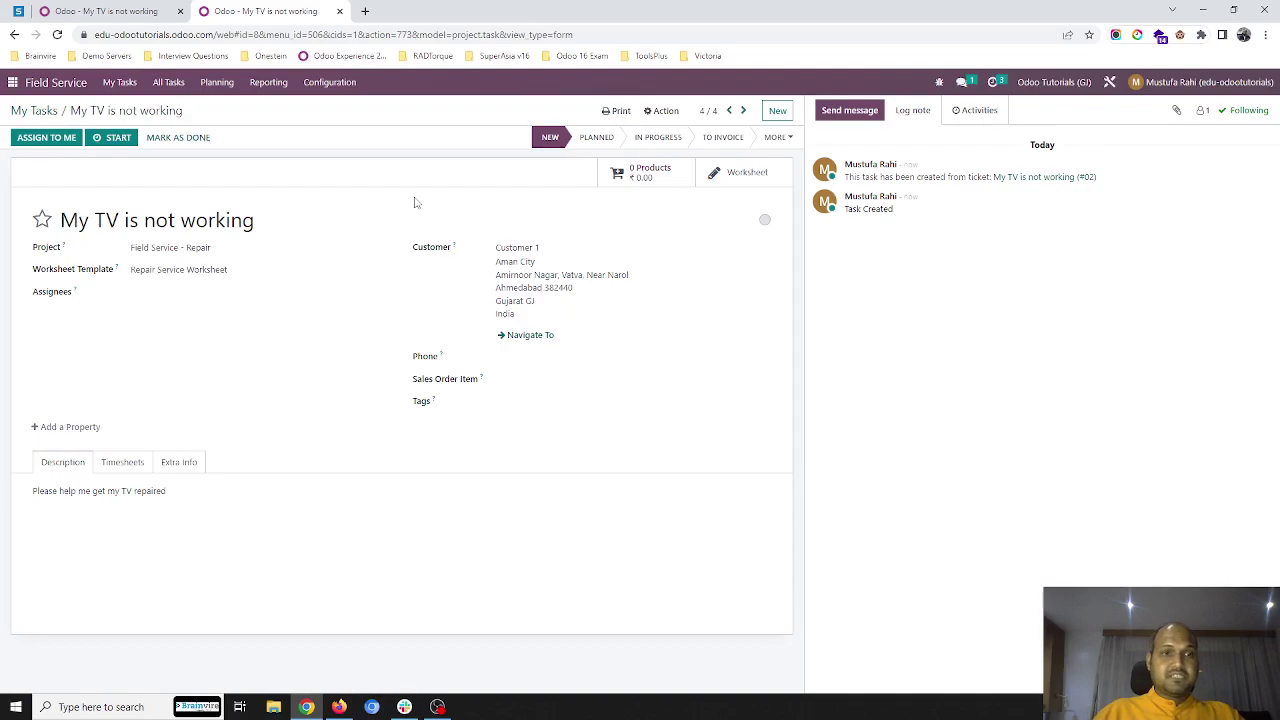
pyautogui.click(168, 292)
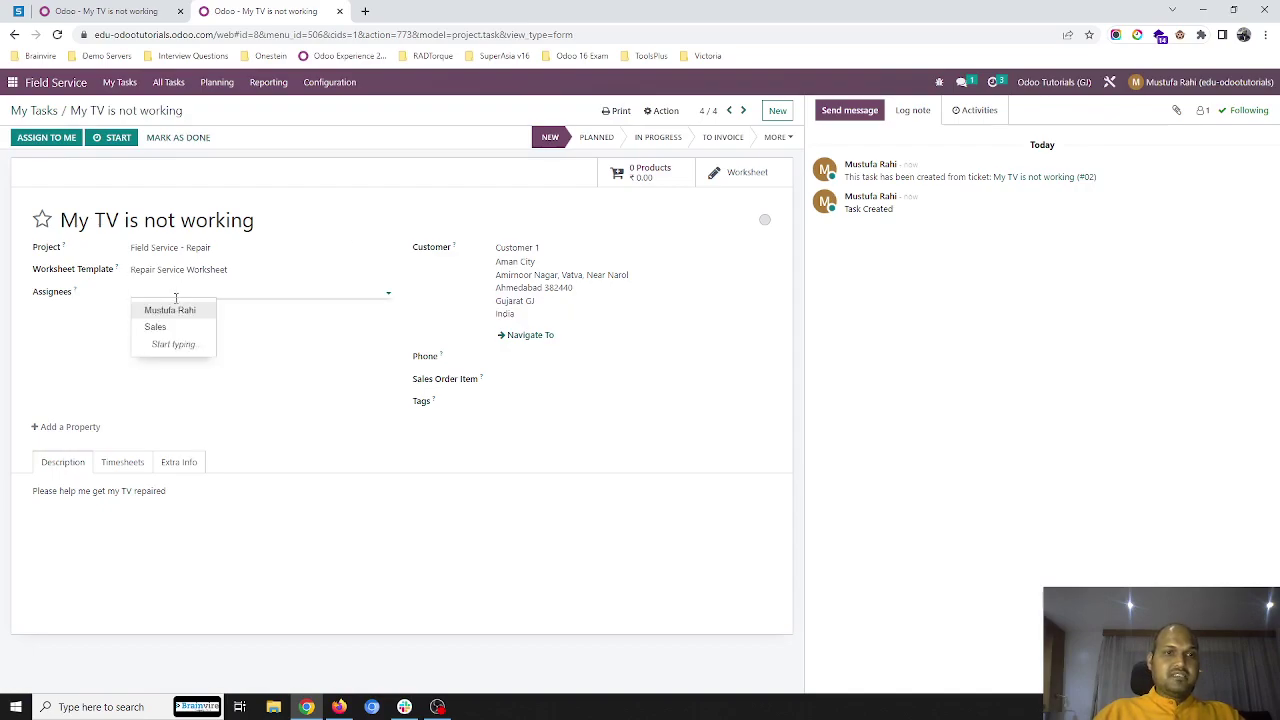
pyautogui.click(176, 328)
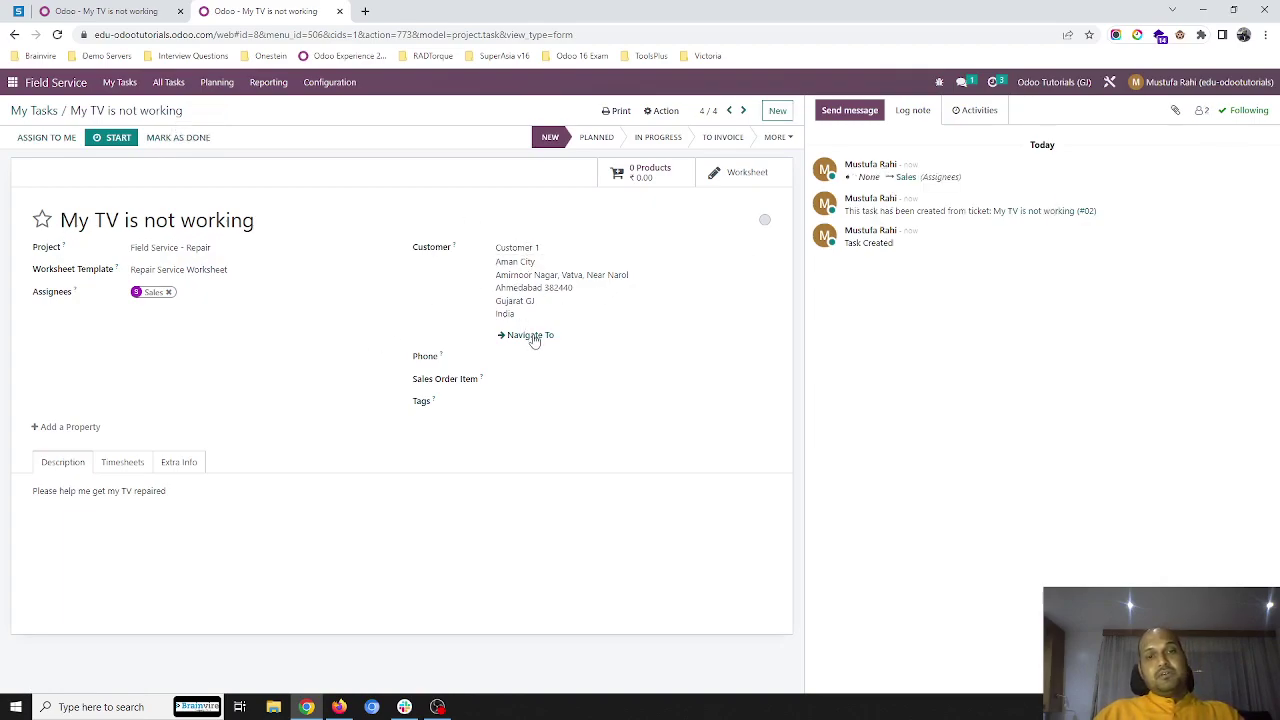
# Step: Open map navigation to the customer's address from the task and inspect the destination around Ahmedabad, India
pyautogui.click(530, 336)
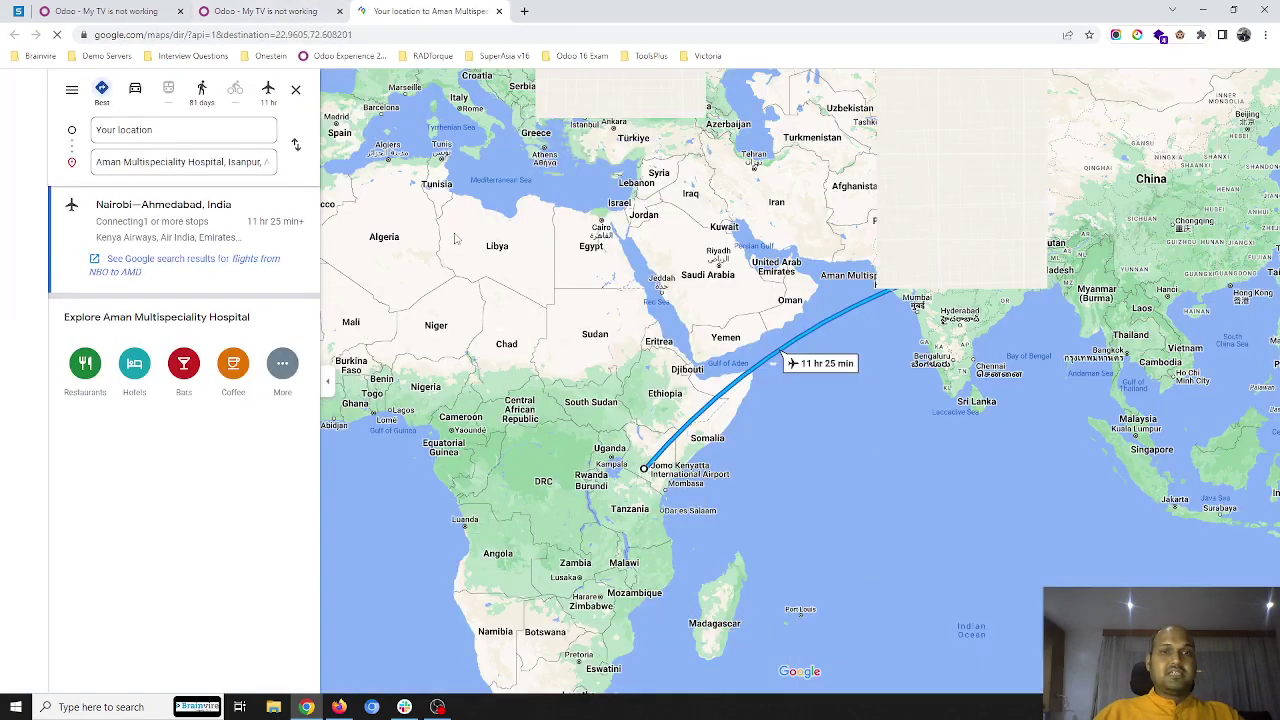
pyautogui.moveTo(880, 304); pyautogui.dragTo(535, 497)
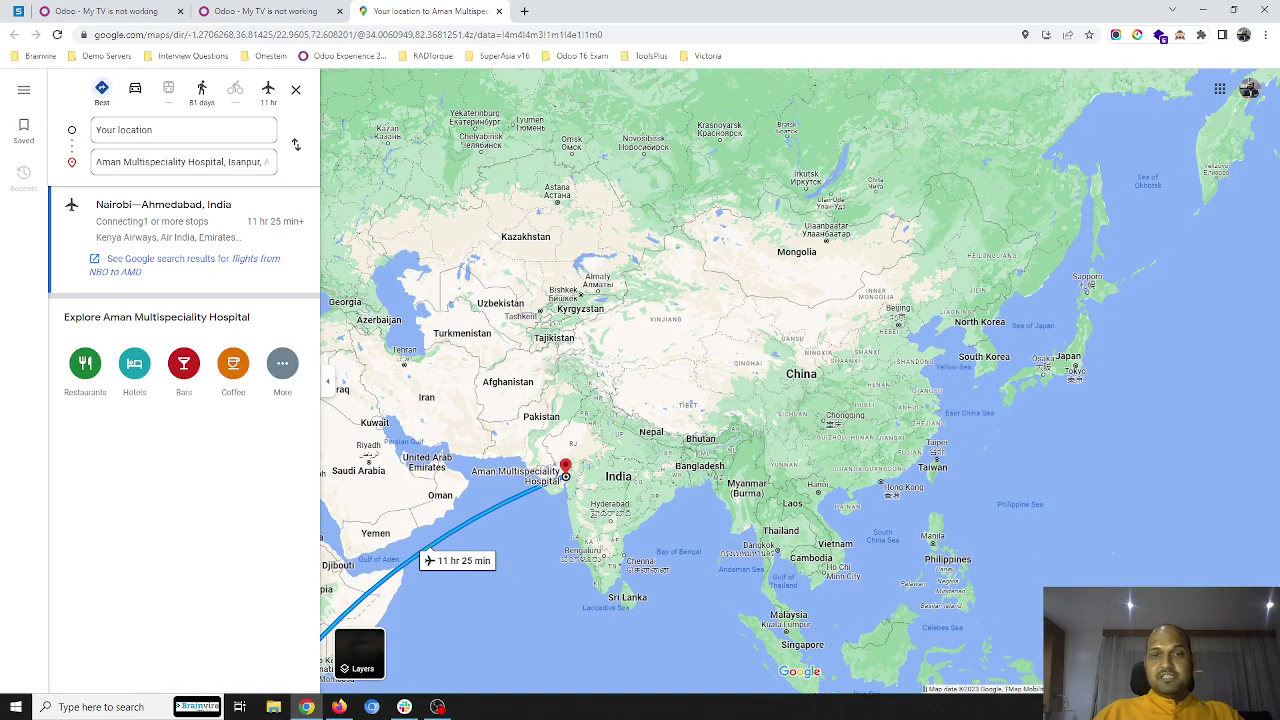
pyautogui.scroll(10, 826, 465)
pyautogui.scroll(-5, 826, 465)
pyautogui.moveTo(826, 465); pyautogui.dragTo(1078, 345)
pyautogui.scroll(3, 1078, 345)
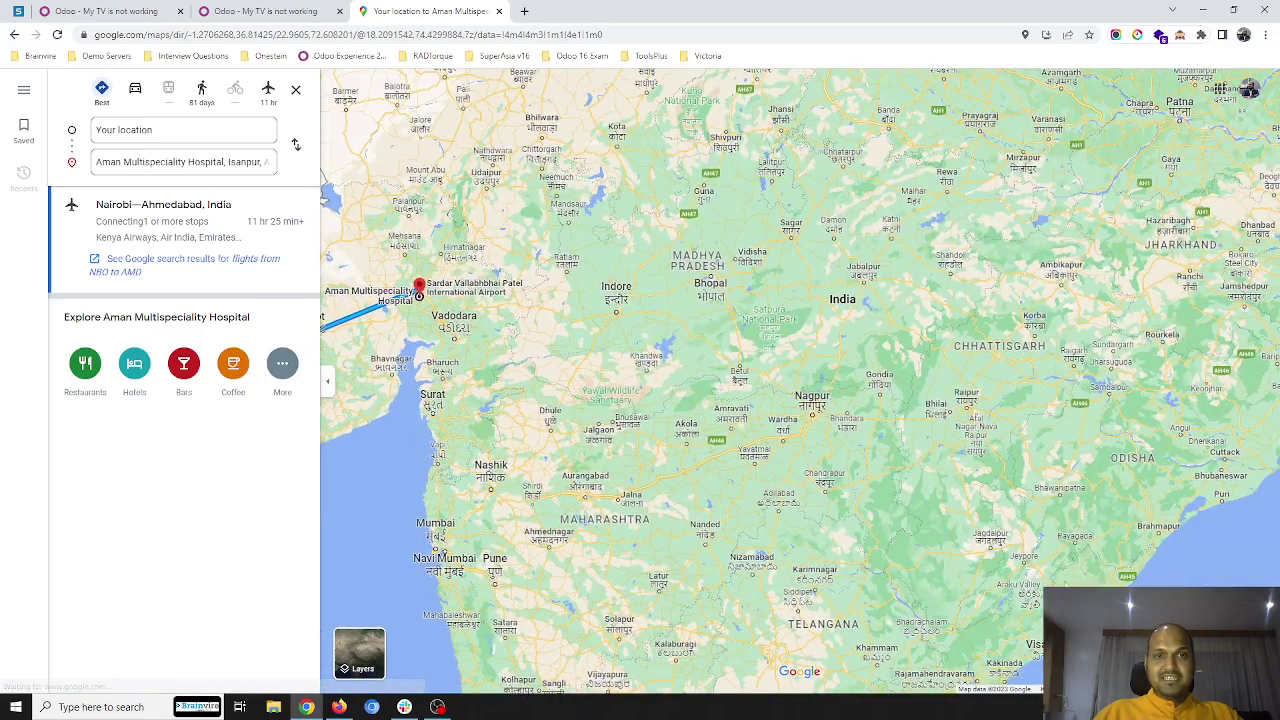
# Step: Look up driving routes to the customer's address with Maninagar, Ahmedabad, Gujarat, India as the starting point
pyautogui.scroll(2, 1078, 345)
pyautogui.scroll(2, 804, 382)
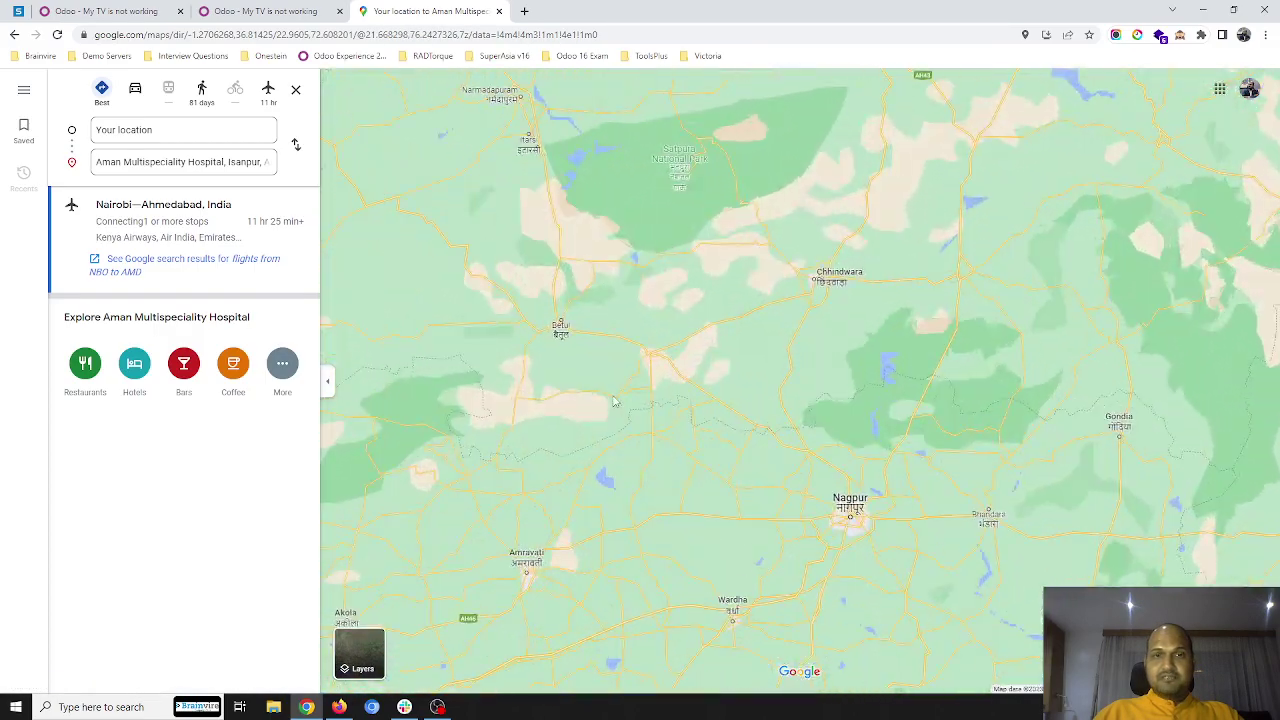
pyautogui.moveTo(611, 403); pyautogui.dragTo(1200, 494)
pyautogui.moveTo(386, 335); pyautogui.dragTo(1180, 455)
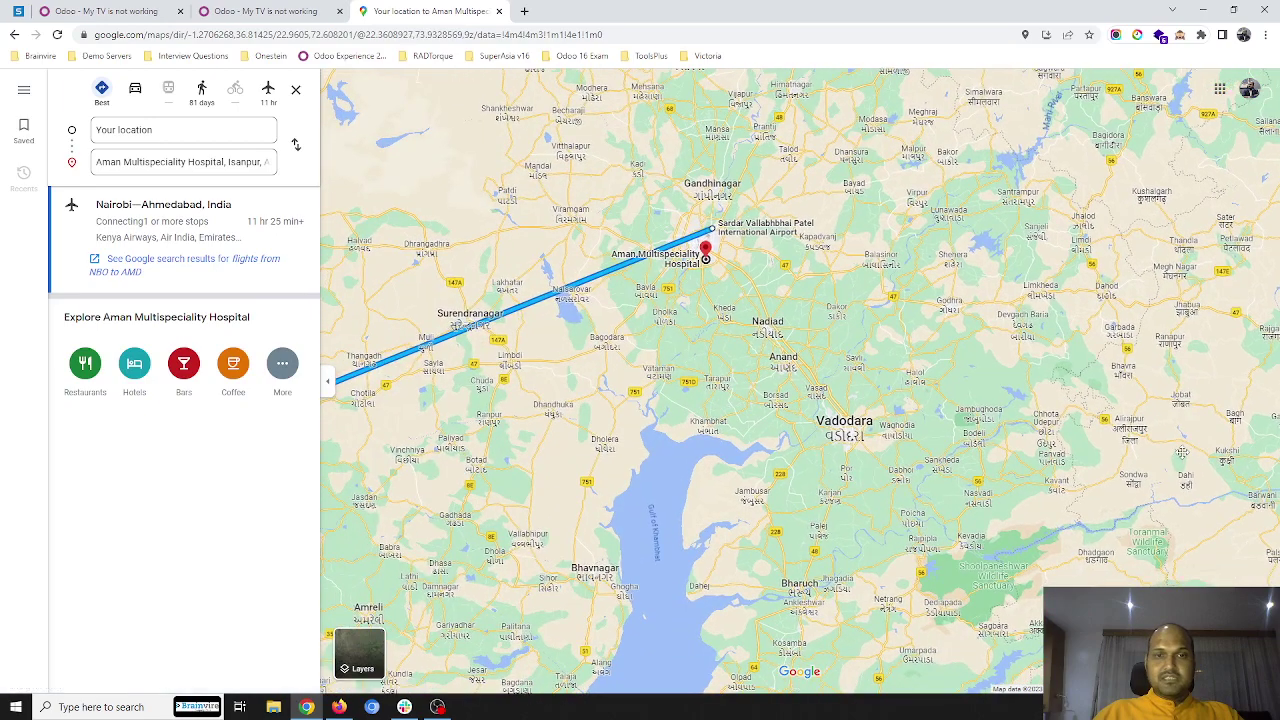
pyautogui.click(248, 128)
pyautogui.write('manin')
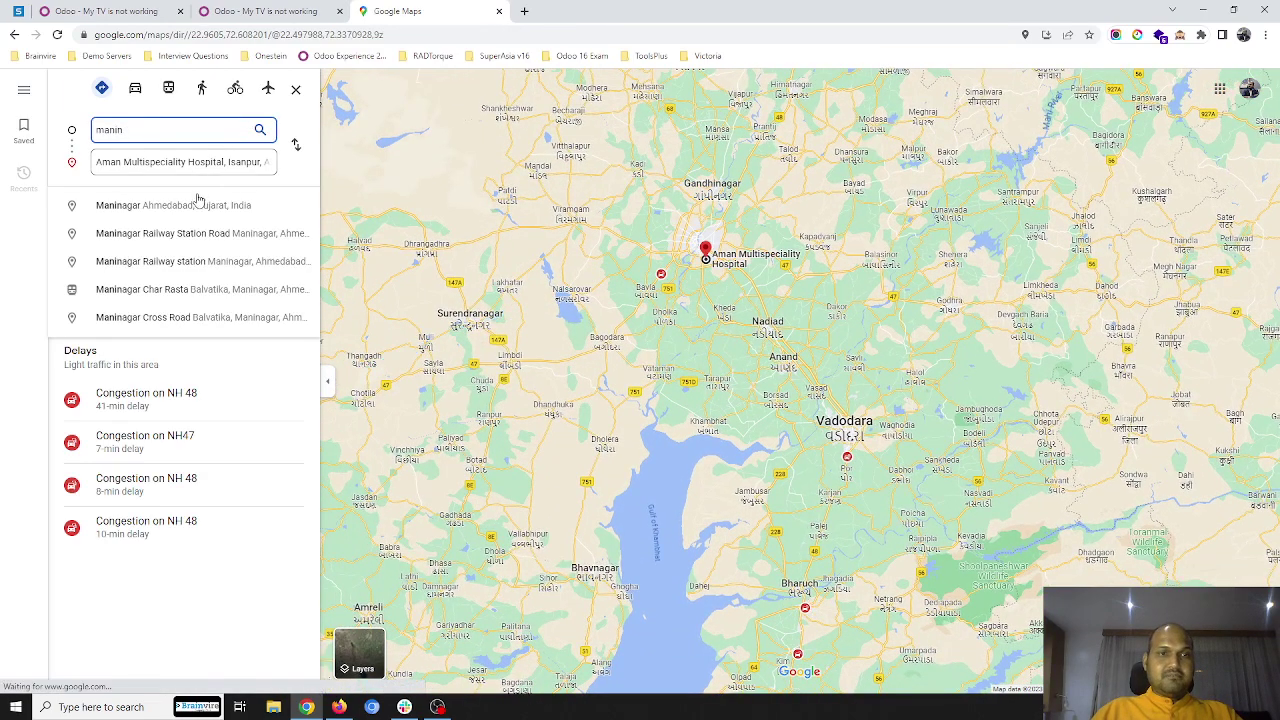
pyautogui.click(197, 205)
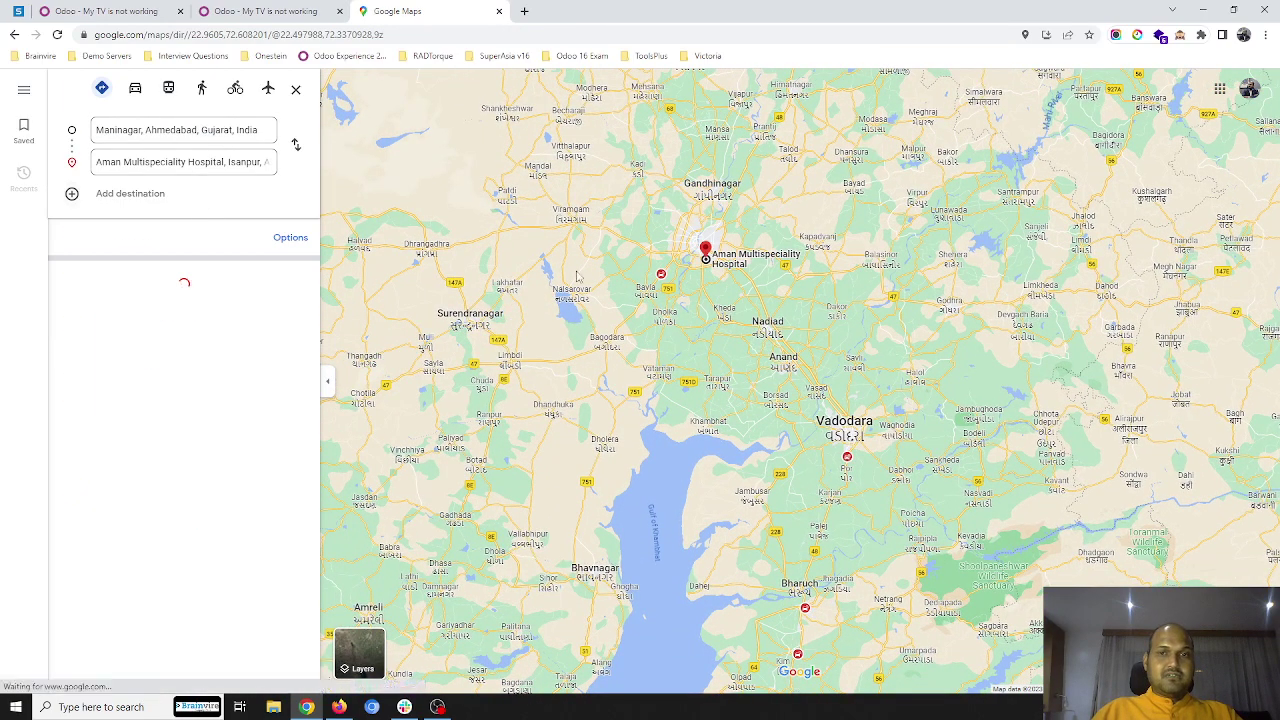
pyautogui.scroll(3, 658, 292)
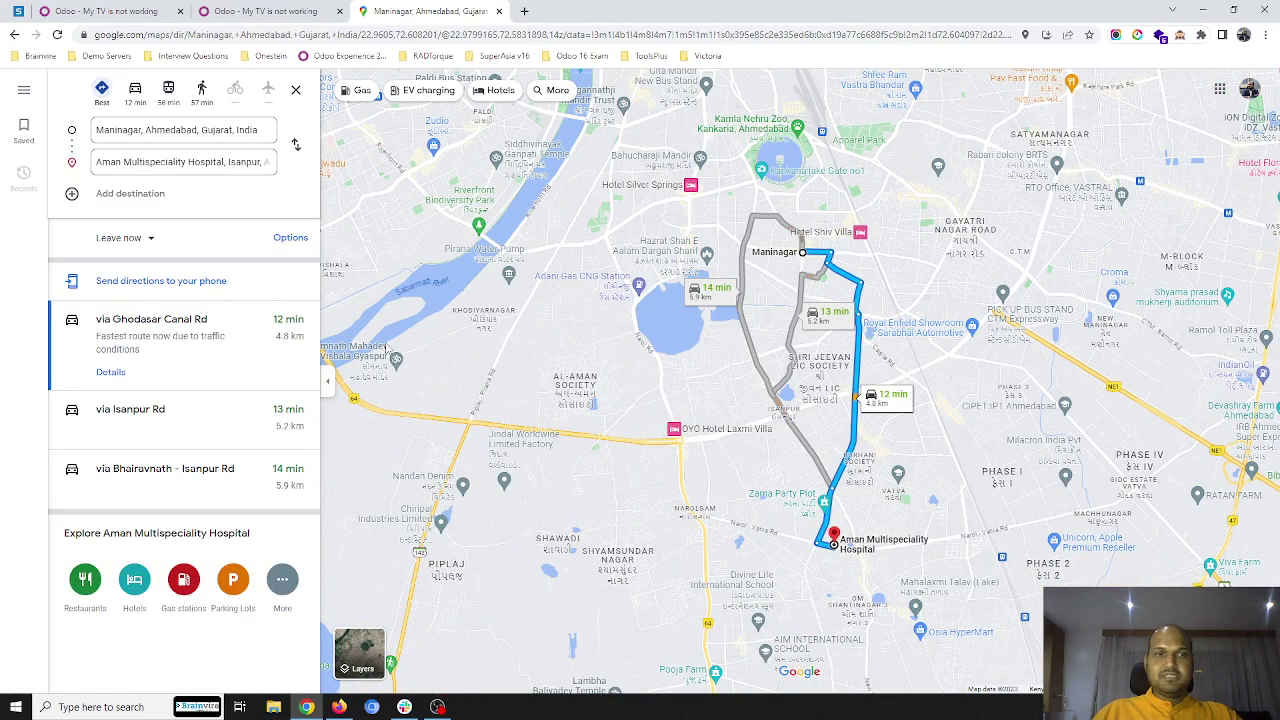
# Step: Return to the "My TV is not working" Field Service task and start its timer
pyautogui.click(299, 11)
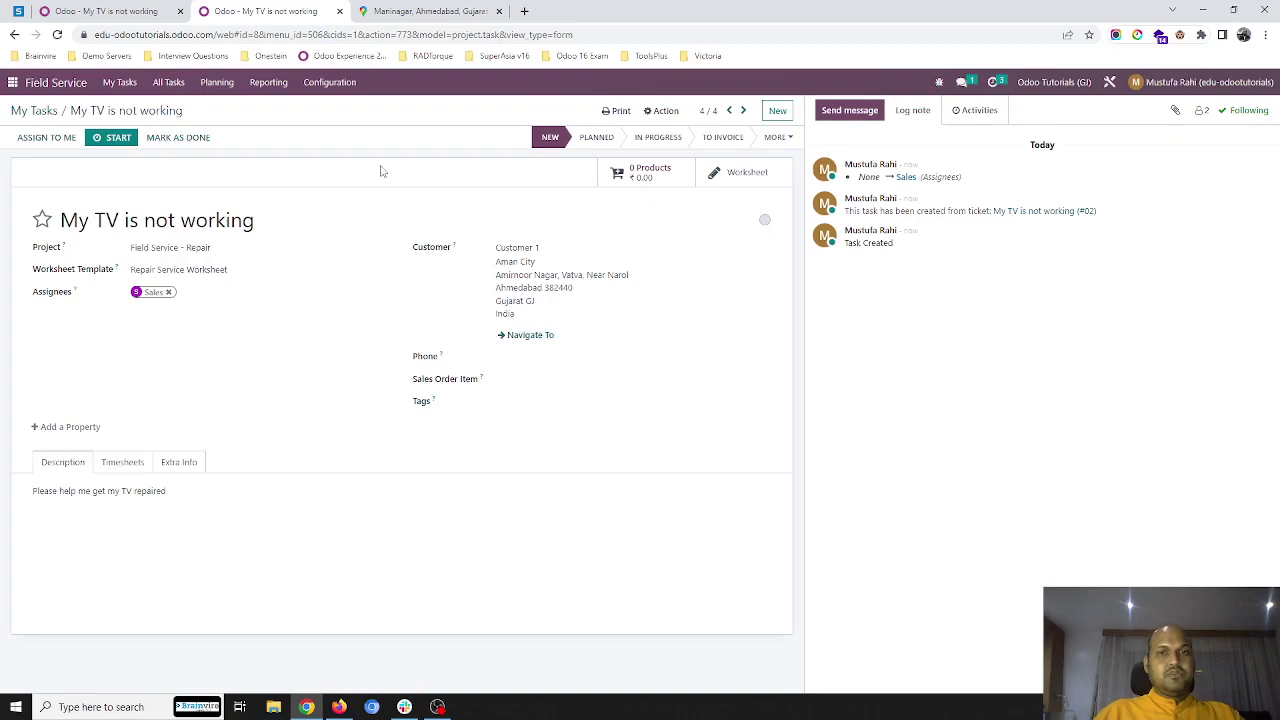
pyautogui.click(644, 143)
pyautogui.click(112, 137)
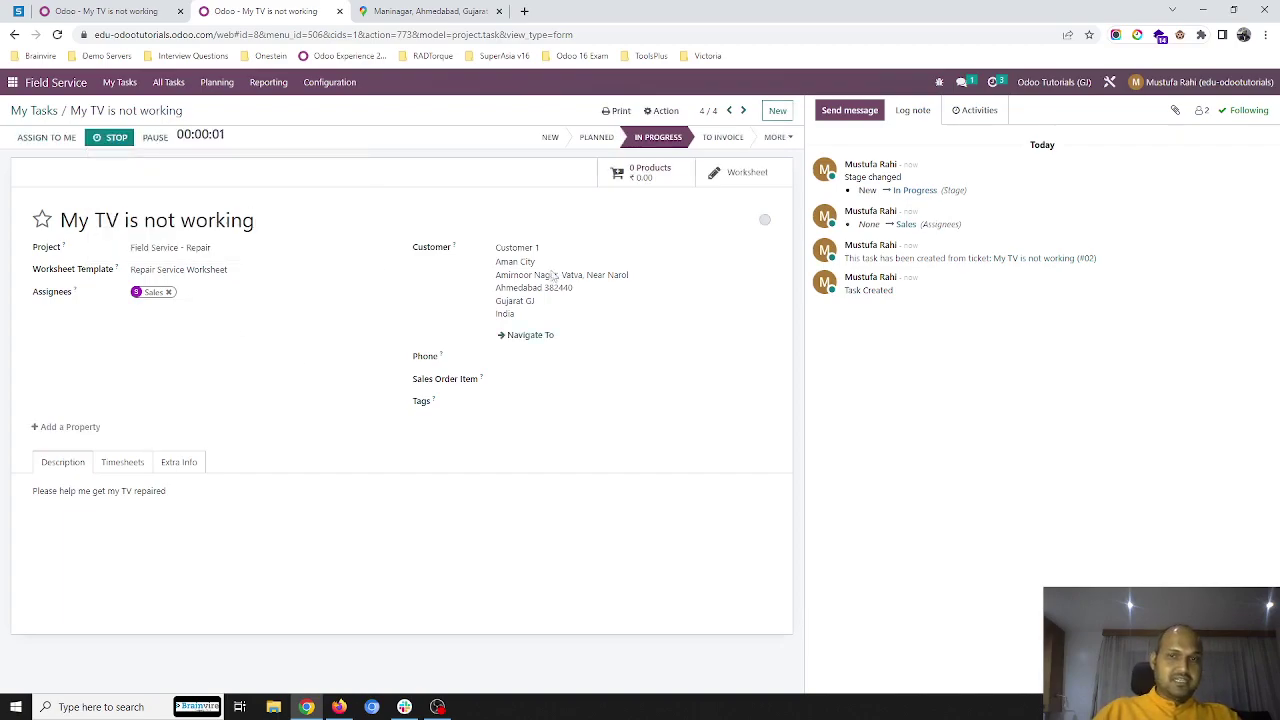
# Step: Open the task's worksheet, enter "dkjsdkjkjsds" as the service details and set the date of service to May 18, 2023
pyautogui.click(748, 176)
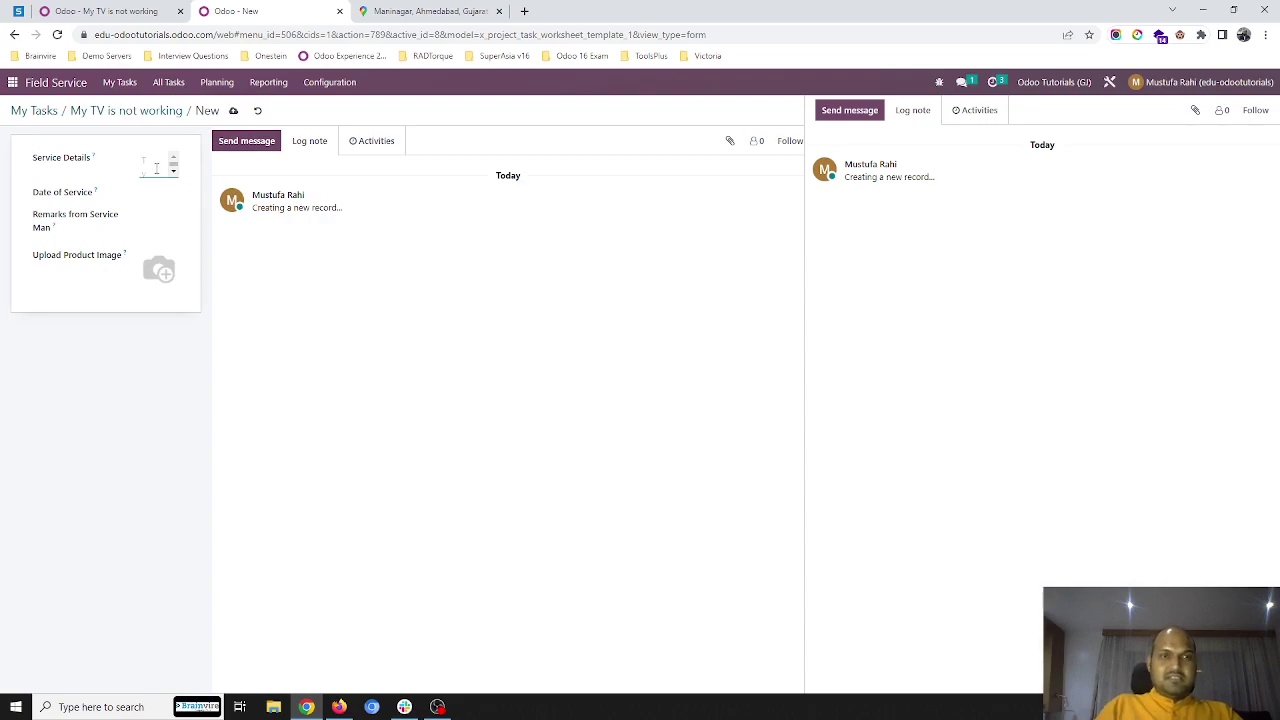
pyautogui.write('dkjsdkjkjsdk')
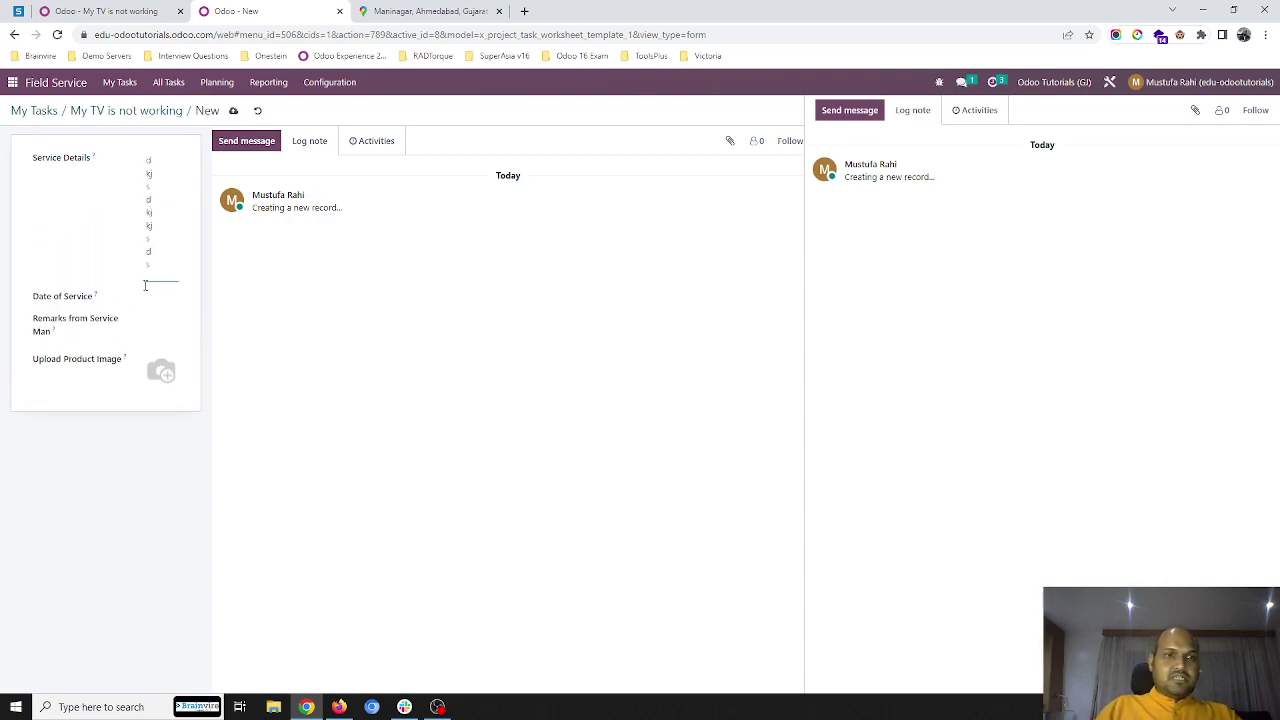
pyautogui.click(152, 296)
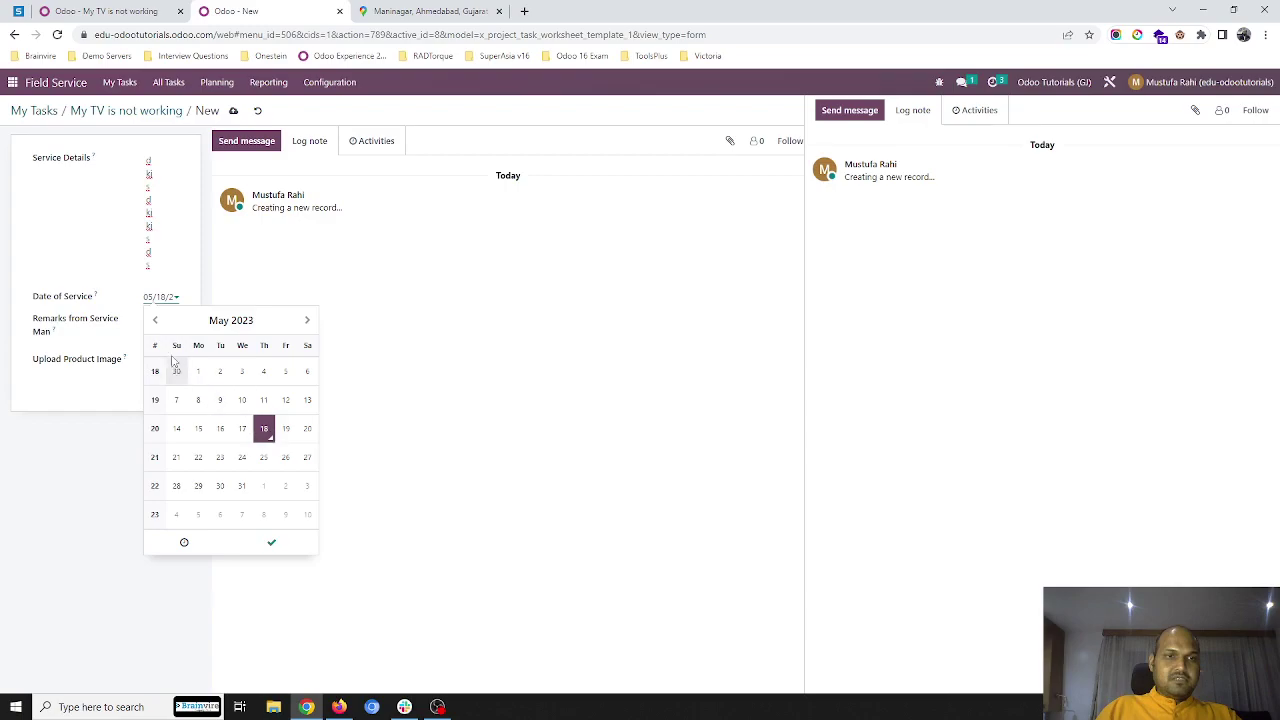
# Step: Enter "TV was not working. LED screen was open and repaied" as the service man's remarks in the worksheet
pyautogui.click(115, 333)
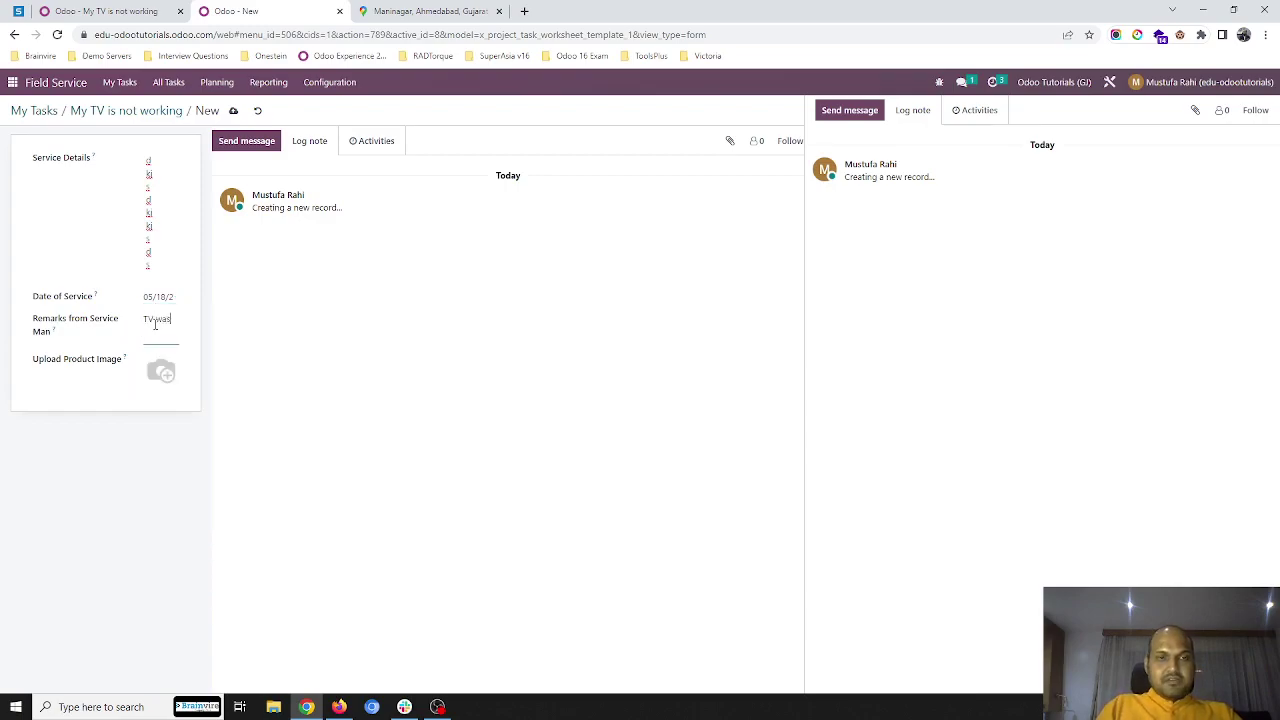
pyautogui.write('TV was not working.')
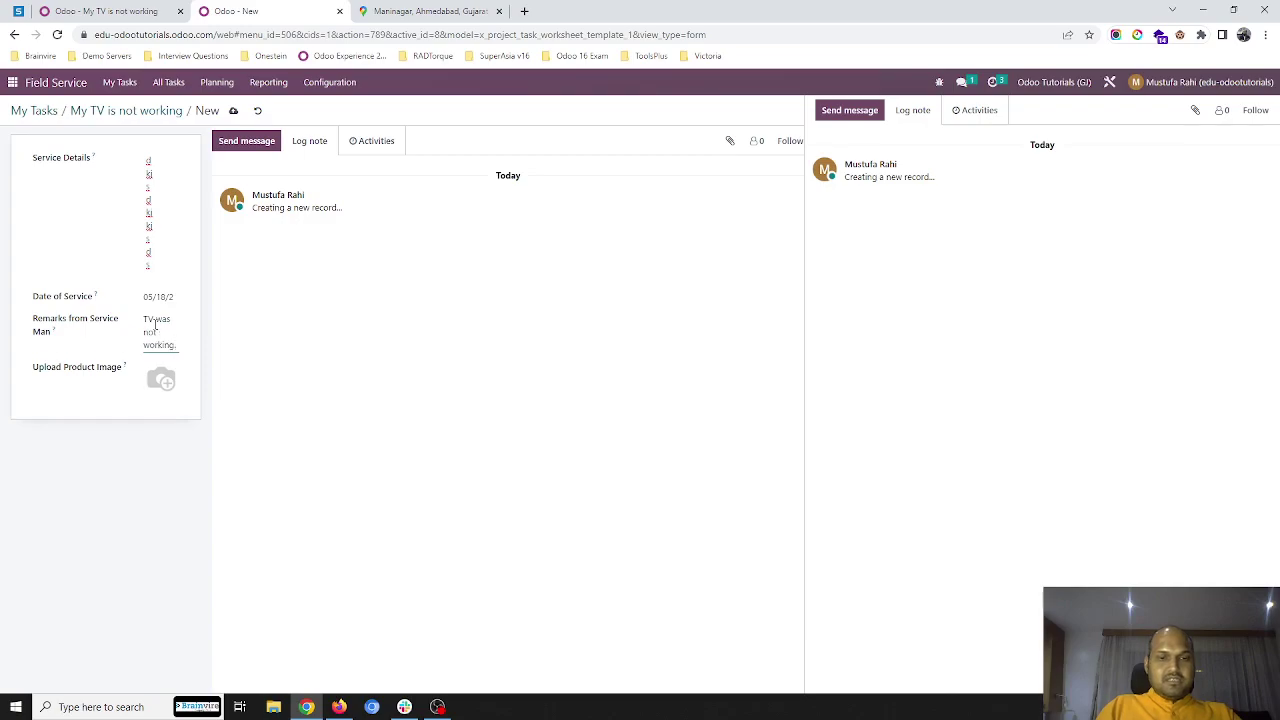
pyautogui.write(' LED screen was open')
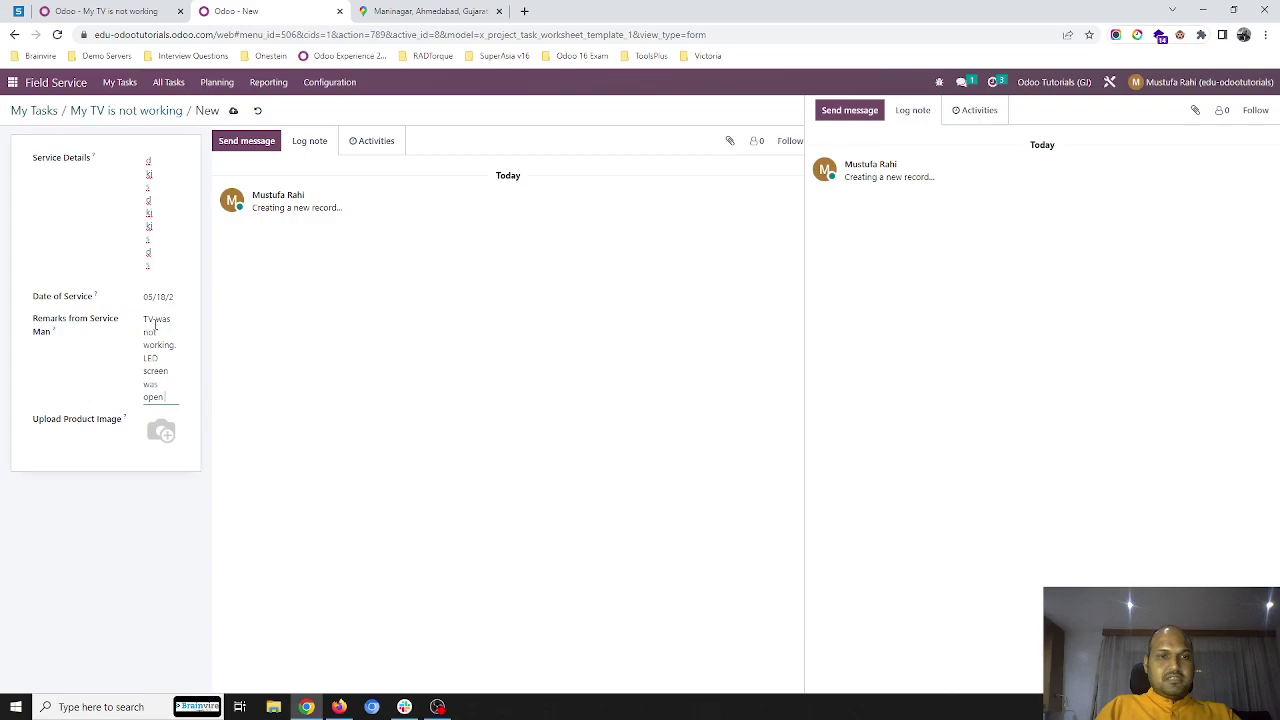
pyautogui.write(' and repaired')
pyautogui.click(155, 468)
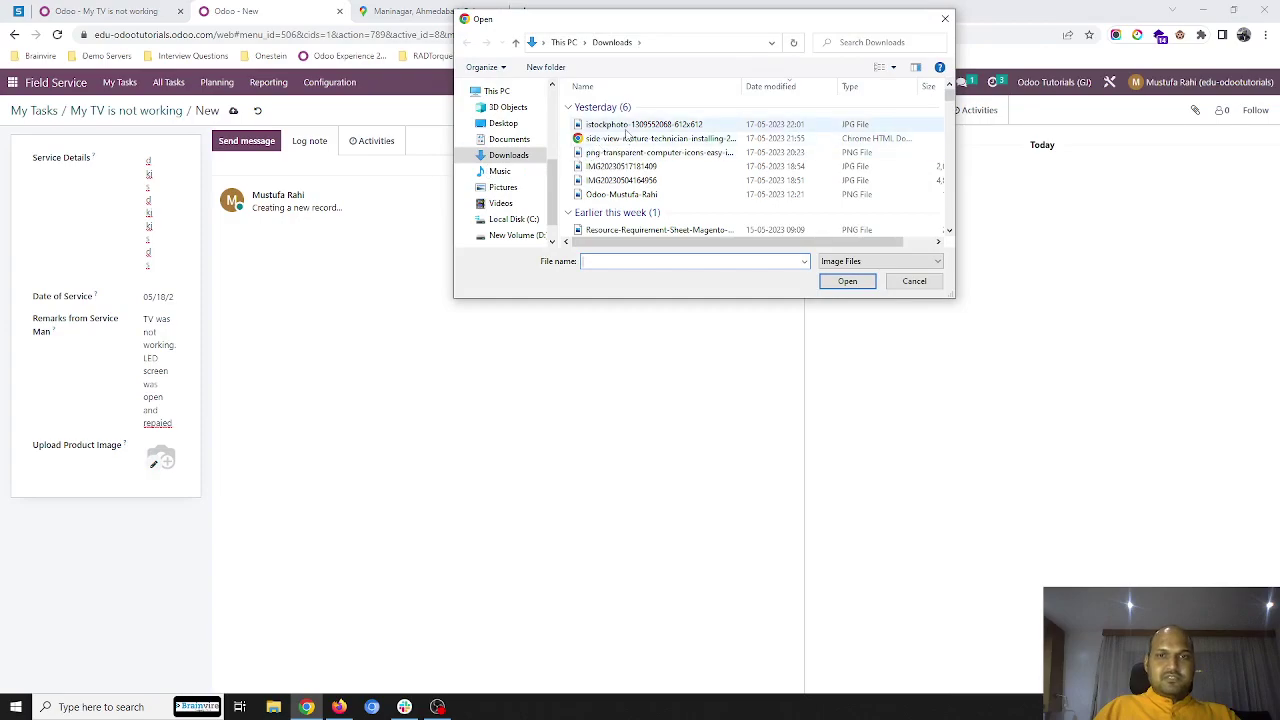
pyautogui.click(630, 125)
pyautogui.doubleClick(630, 125)
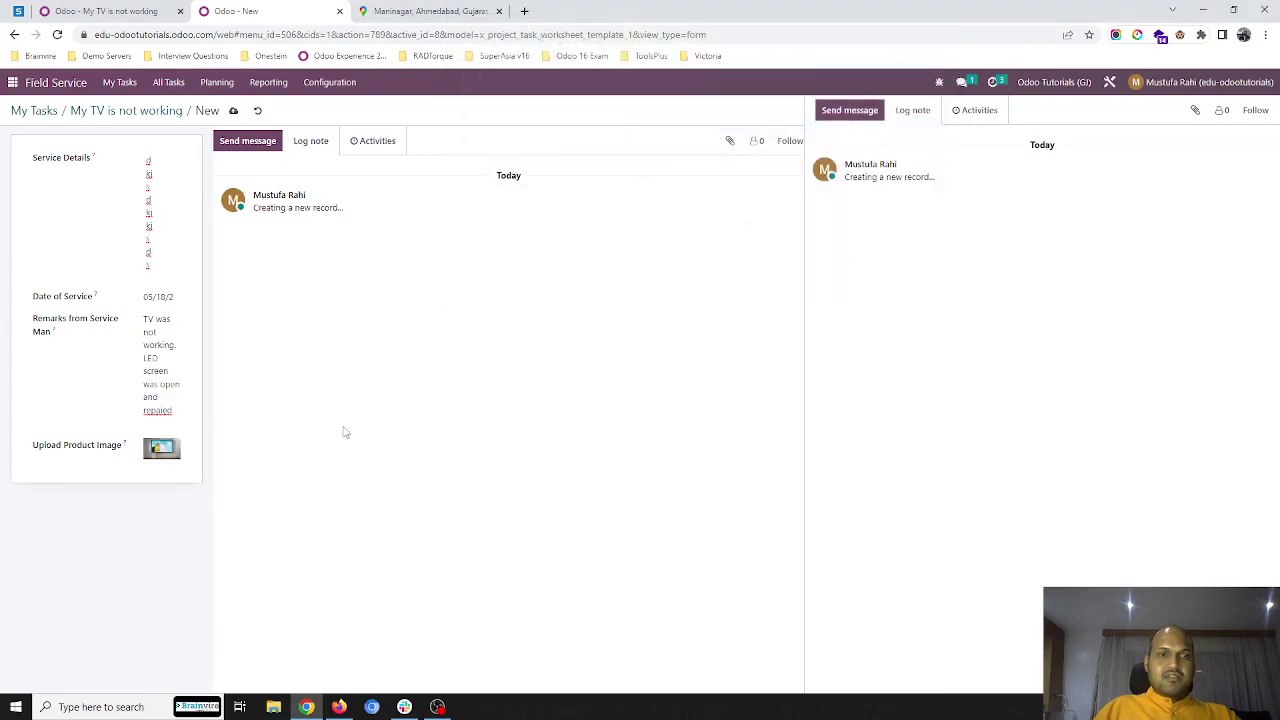
pyautogui.click(232, 112)
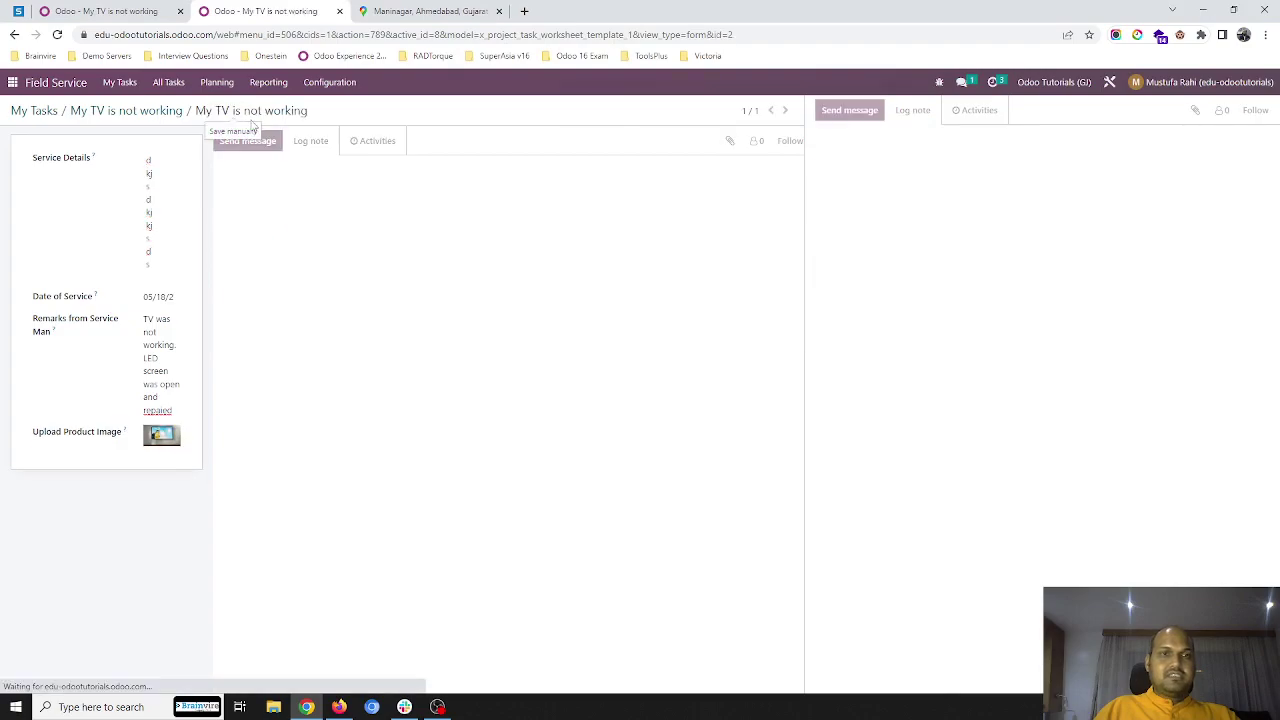
# Step: Stop the task's timer, log 02:00 hours described as "took 2 hours to perform service", and check the task's timesheet entry
pyautogui.click(135, 112)
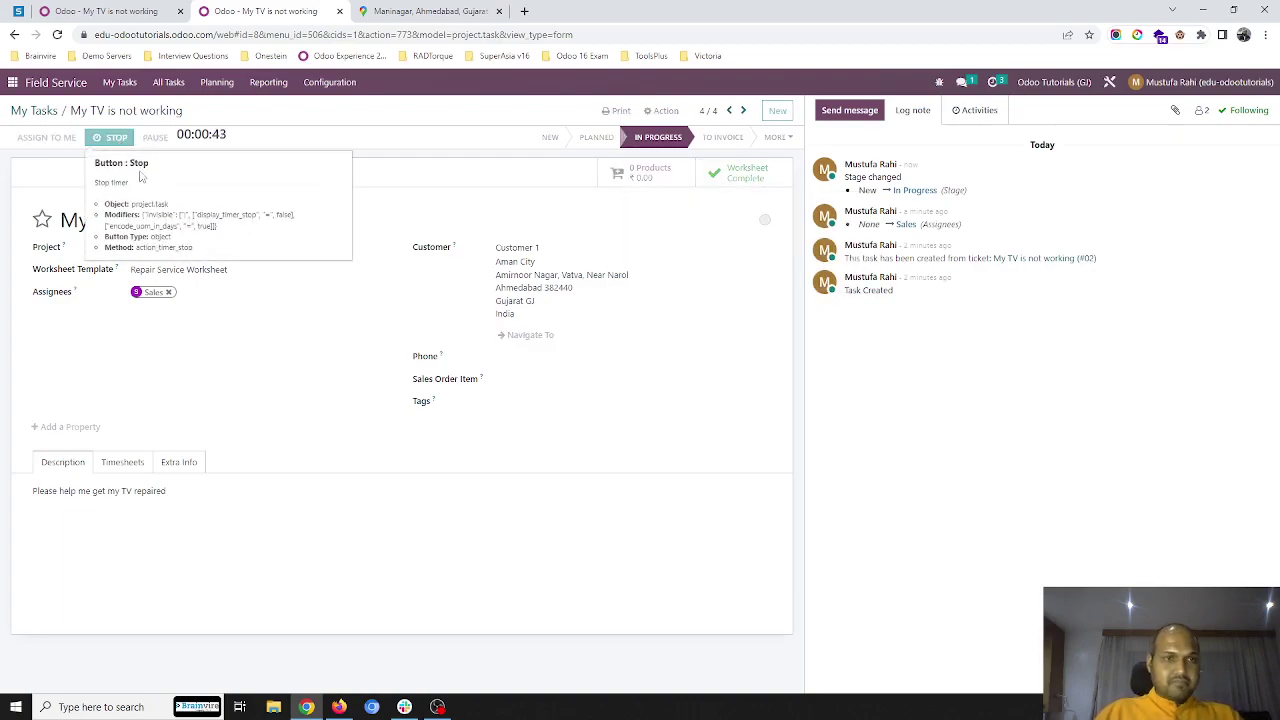
pyautogui.click(112, 138)
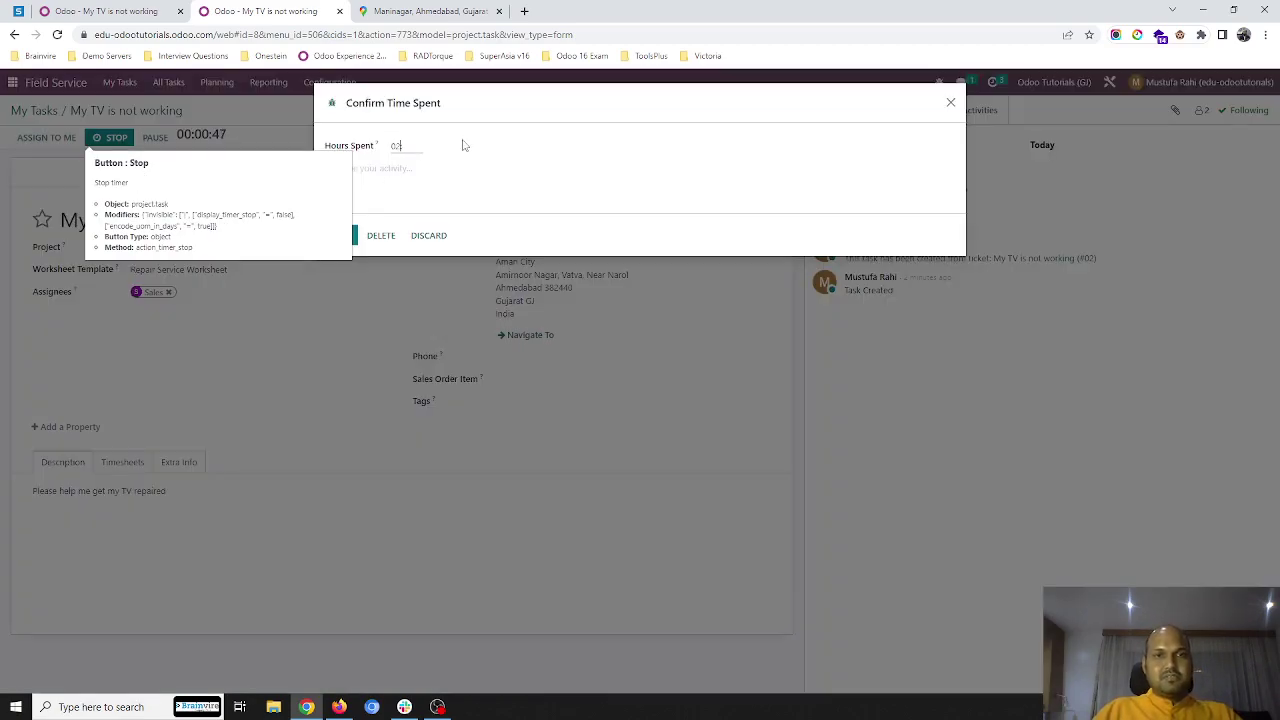
pyautogui.click(405, 170)
pyautogui.write('took 2 hours to perform service')
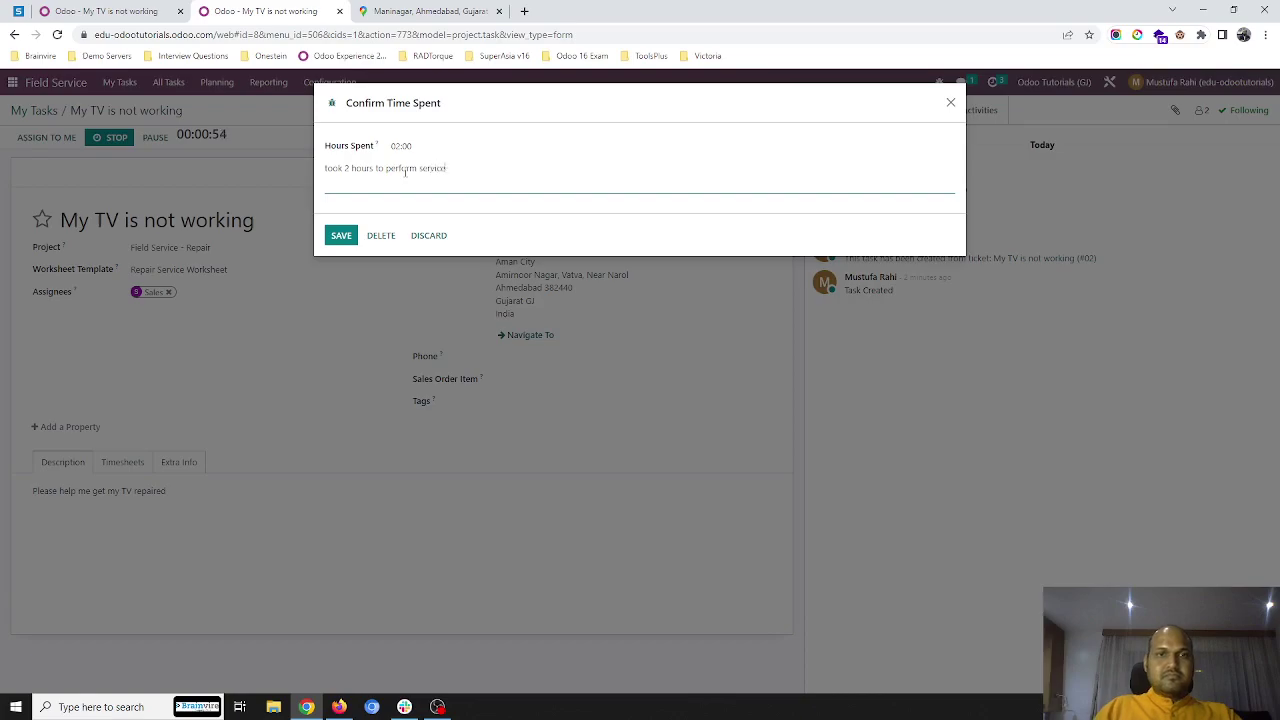
pyautogui.click(342, 238)
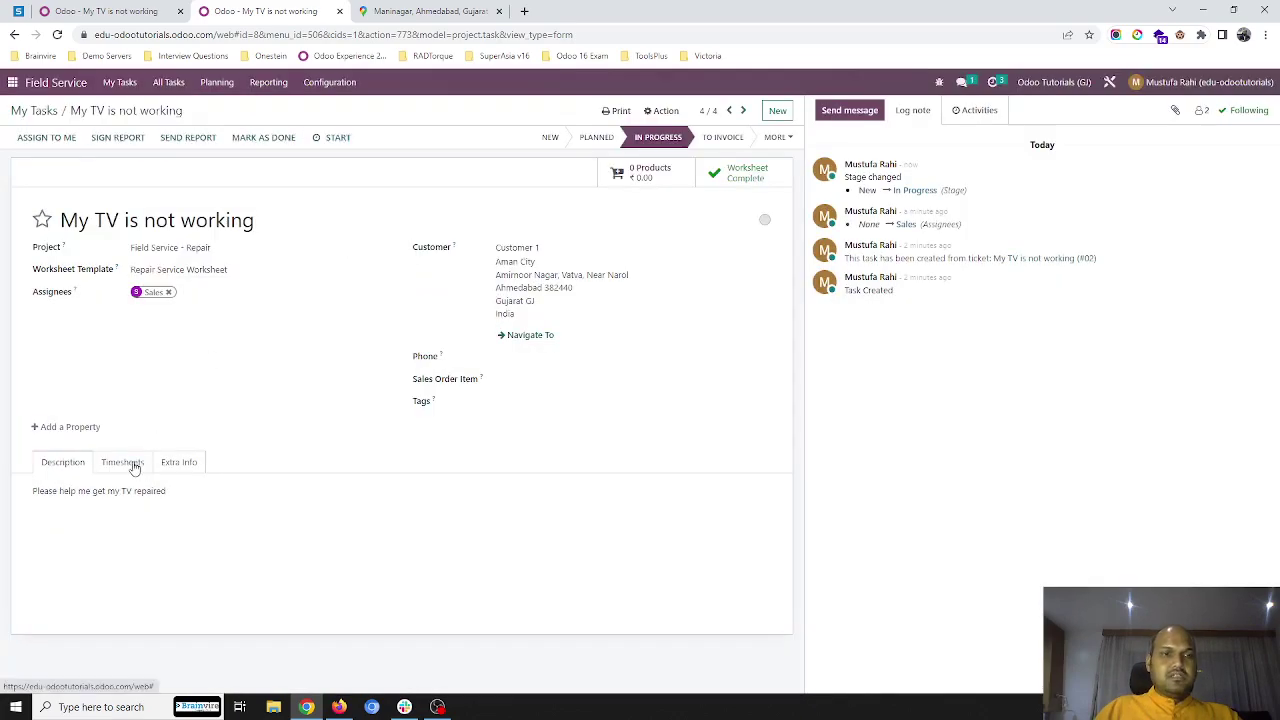
pyautogui.click(124, 463)
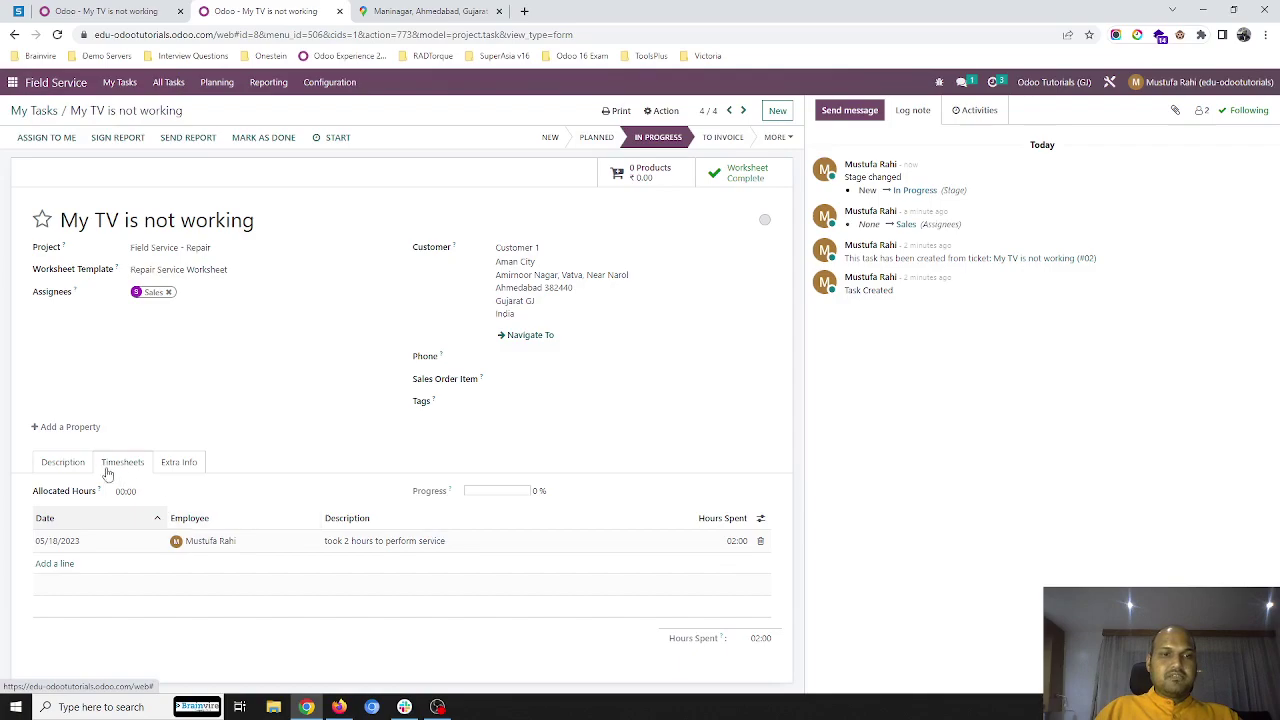
pyautogui.click(62, 463)
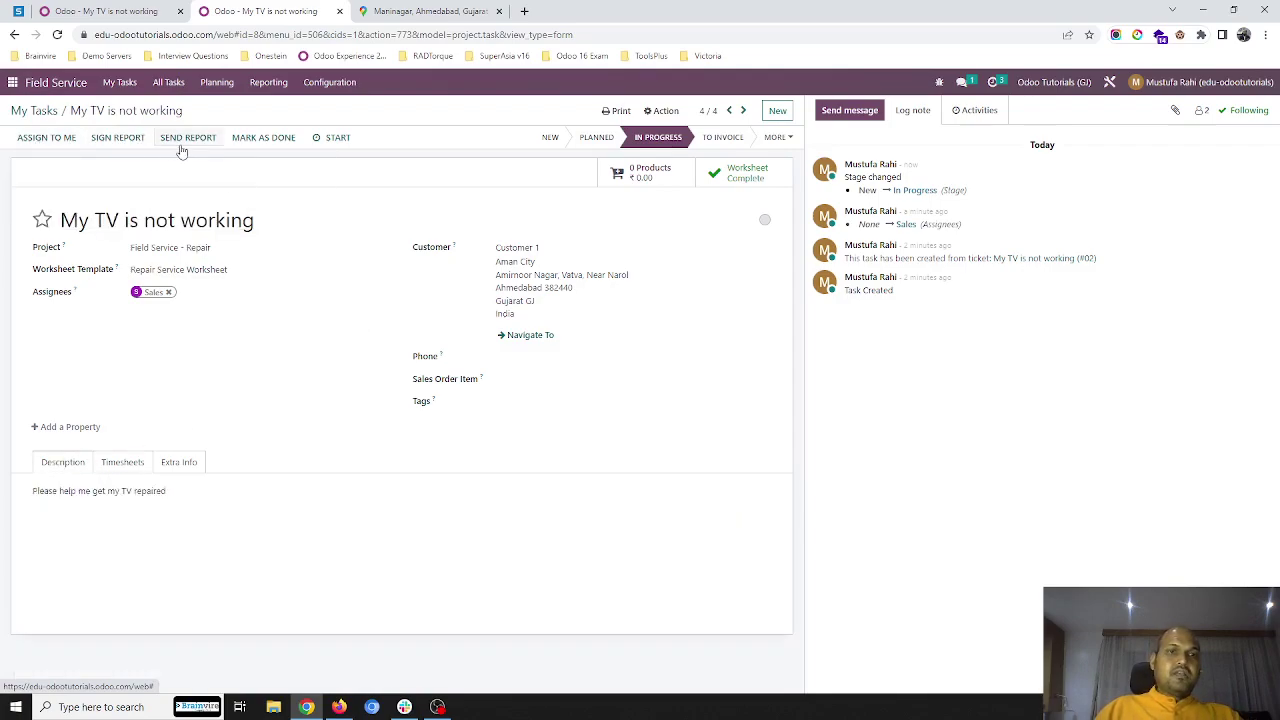
# Step: Open the task's report for signing in the customer portal preview and review its timesheet and worksheet content
pyautogui.click(120, 141)
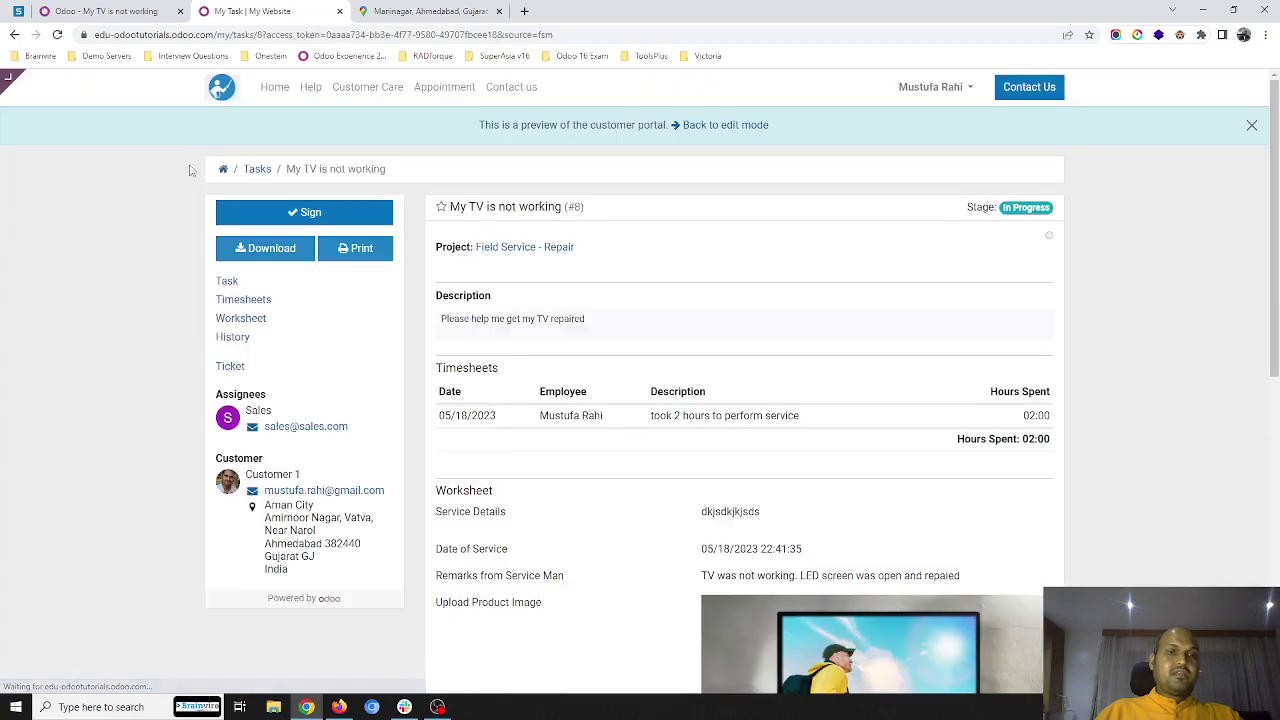
pyautogui.scroll(-10, 634, 266)
pyautogui.scroll(10, 678, 388)
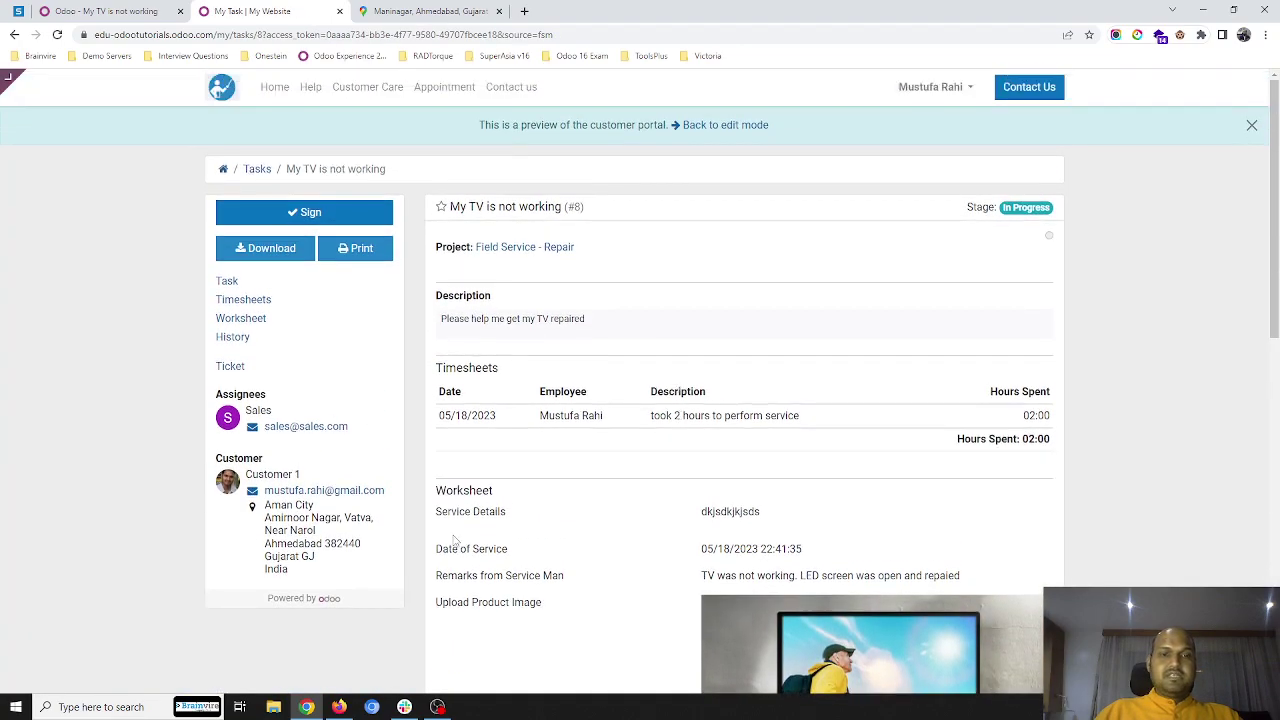
# Step: Switch to Firefox, open the customer's ticket from the Repair Service Team email in Gmail, and inspect the team's Customer Satisfaction page
pyautogui.click(339, 707)
pyautogui.click(103, 20)
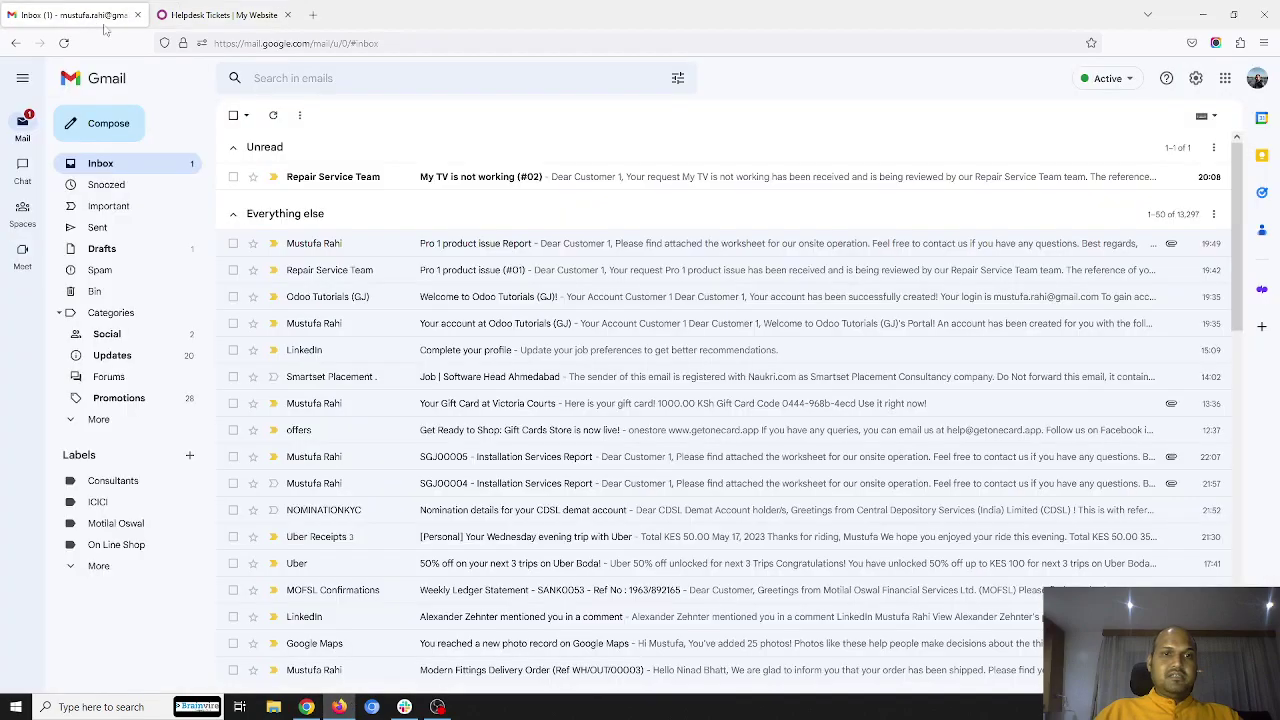
pyautogui.click(300, 177)
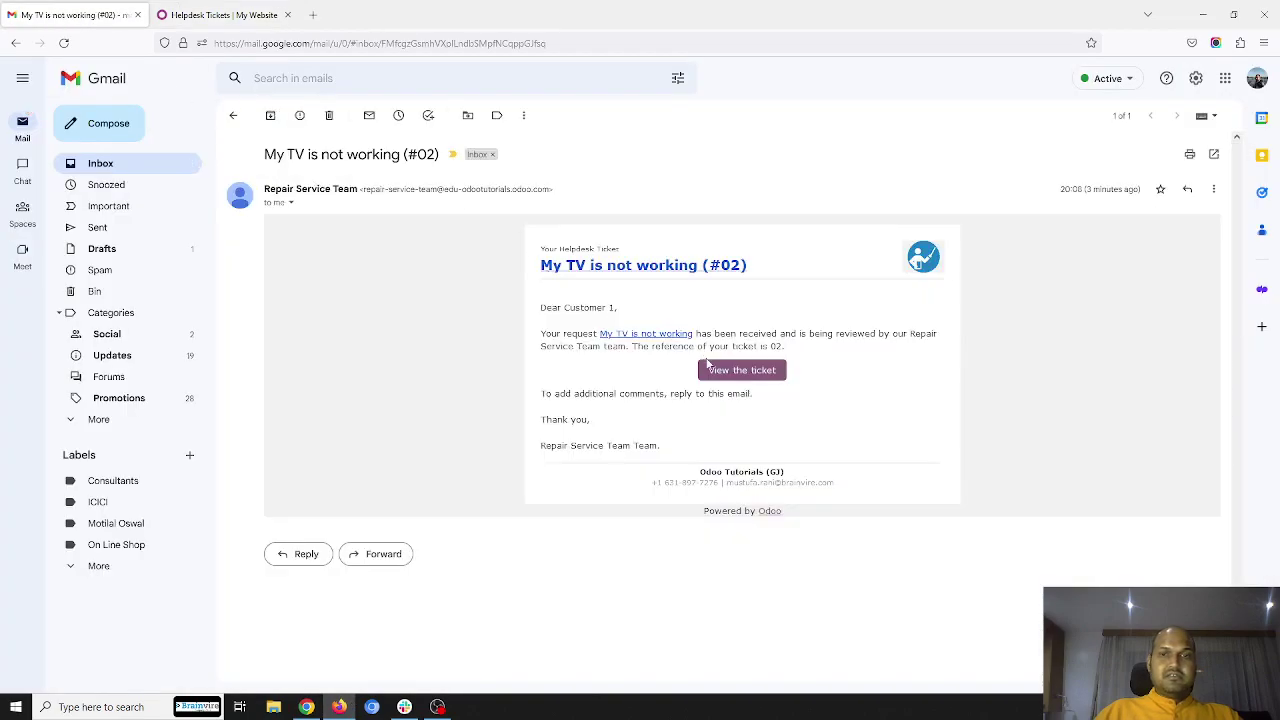
pyautogui.click(728, 371)
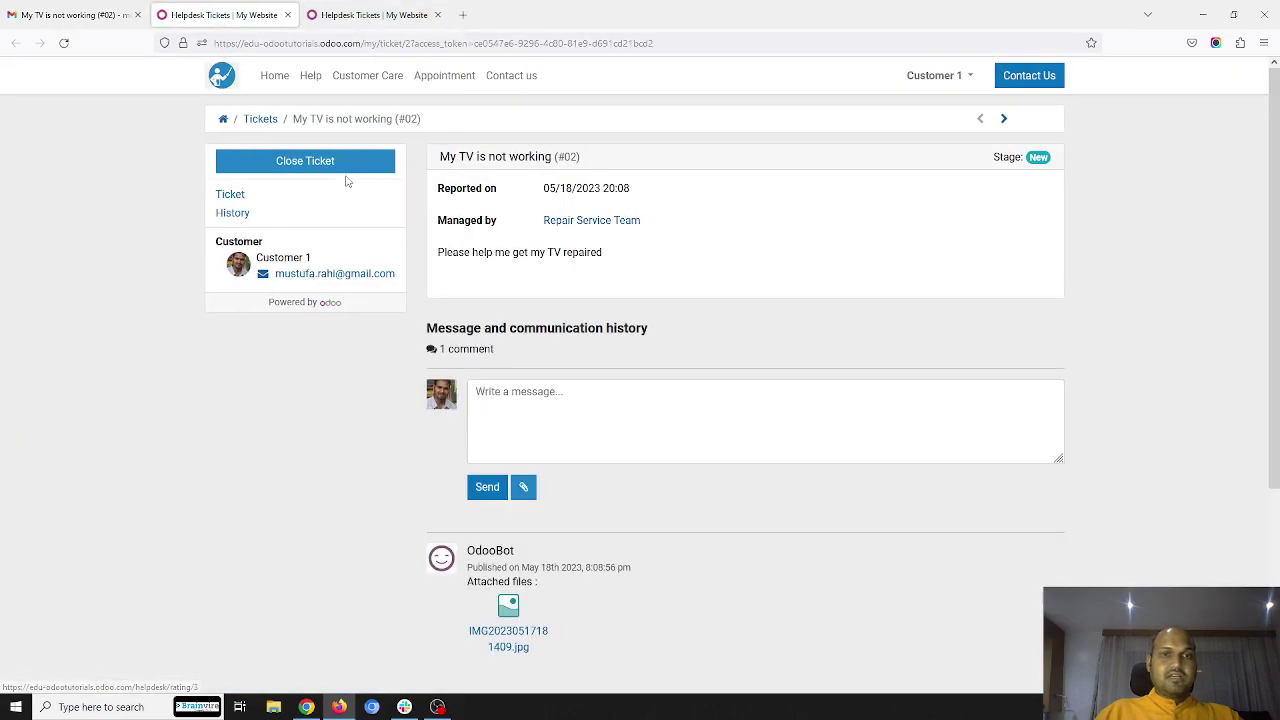
pyautogui.click(617, 226)
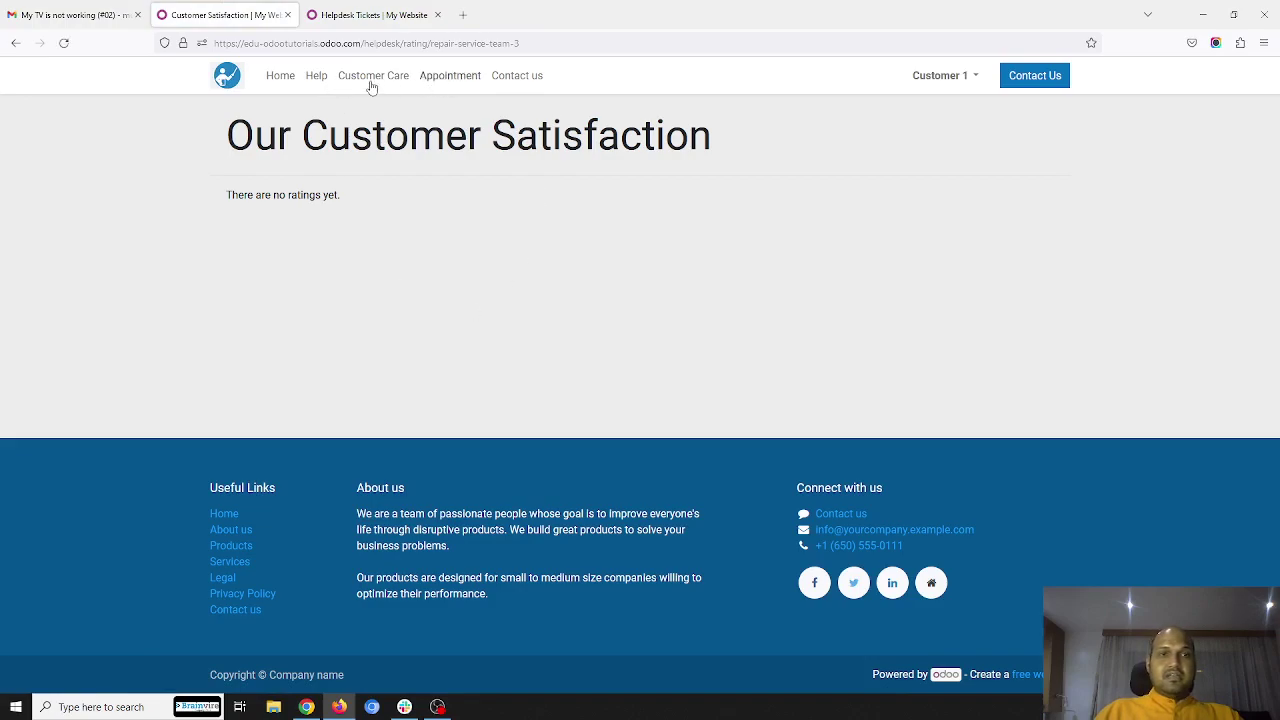
pyautogui.click(314, 78)
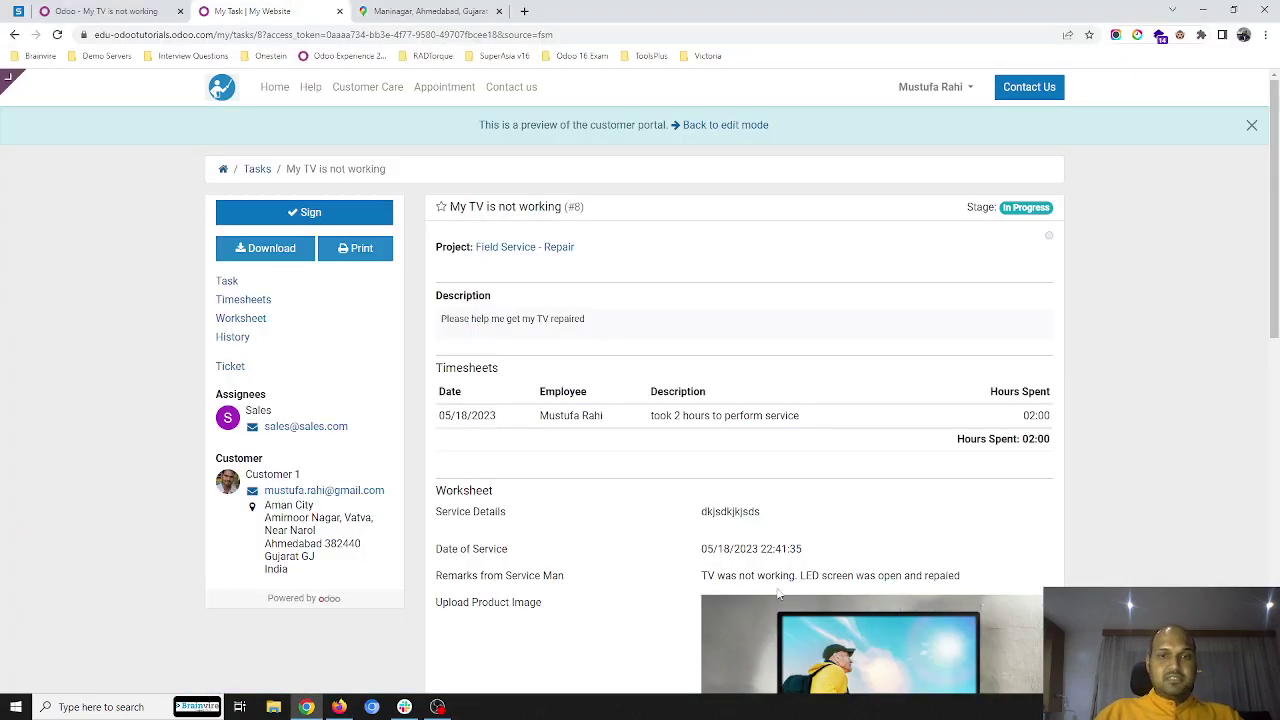
# Step: Back in Chrome, sign the task report with a hand-drawn signature and review the signed report
pyautogui.scroll(-7, 777, 590)
pyautogui.scroll(7, 740, 540)
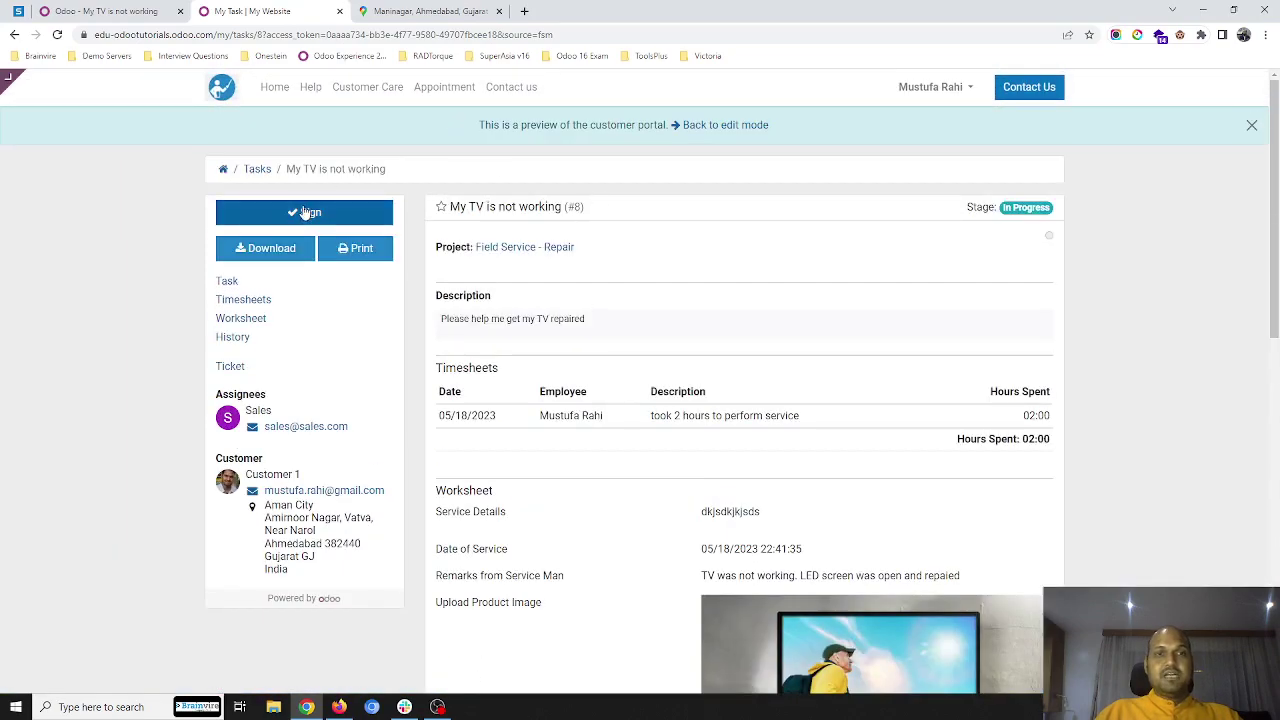
pyautogui.click(349, 214)
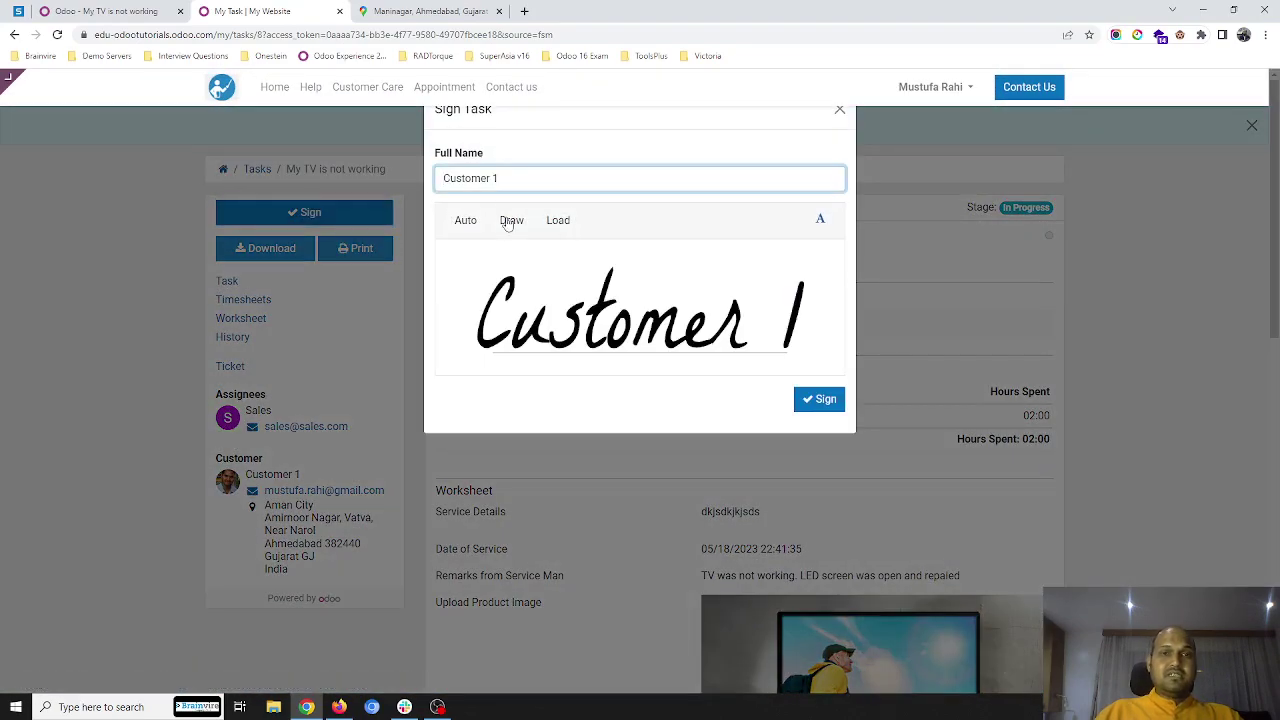
pyautogui.click(511, 220)
pyautogui.moveTo(565, 290)
pyautogui.mouseDown()
pyautogui.moveTo(620, 249)
pyautogui.moveTo(631, 320)
pyautogui.moveTo(690, 291)
pyautogui.mouseUp()
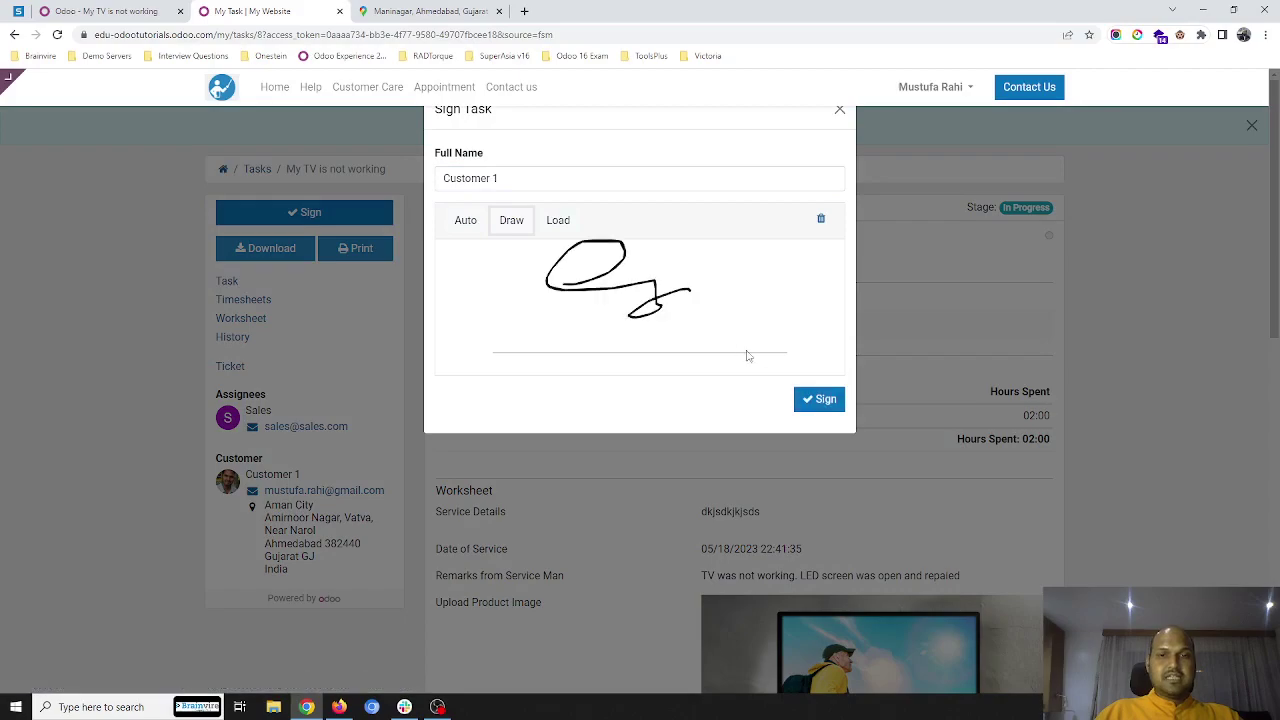
pyautogui.click(820, 399)
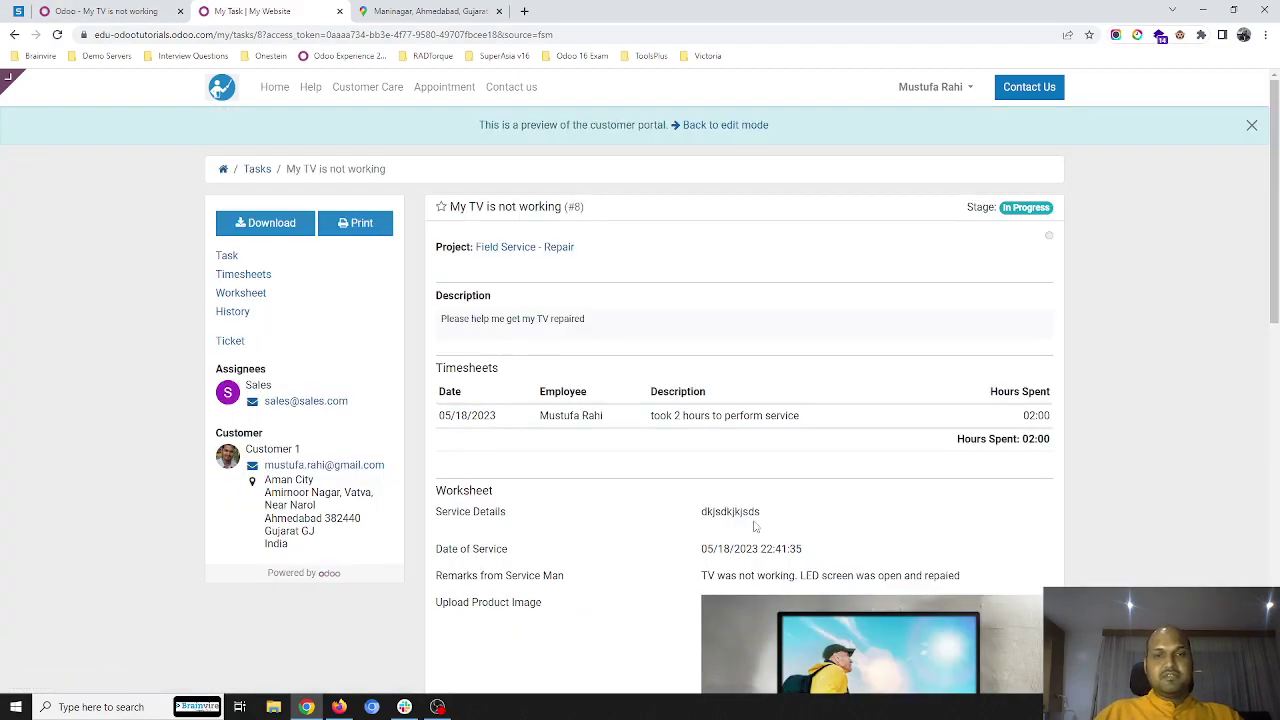
pyautogui.scroll(-2, 689, 343)
pyautogui.scroll(2, 780, 510)
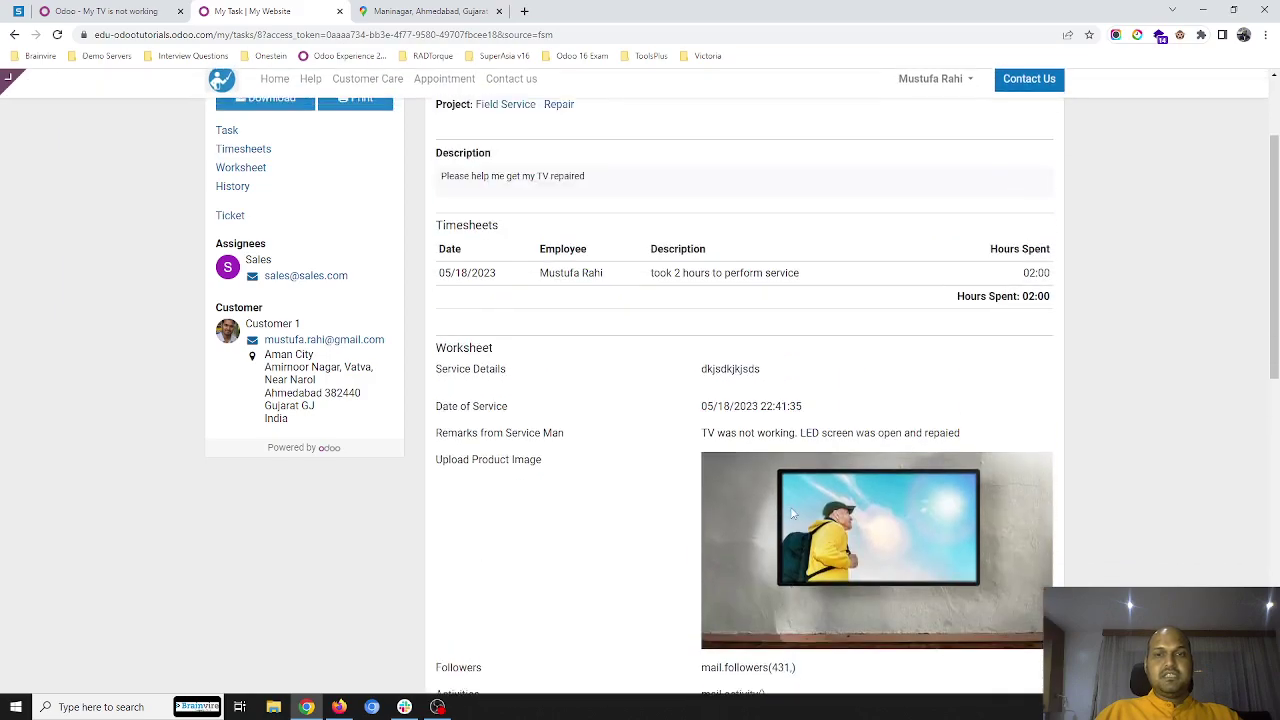
# Step: Return to the Odoo backend and reopen the ticket's linked task to see its signed worksheet entry
pyautogui.click(223, 170)
pyautogui.click(127, 13)
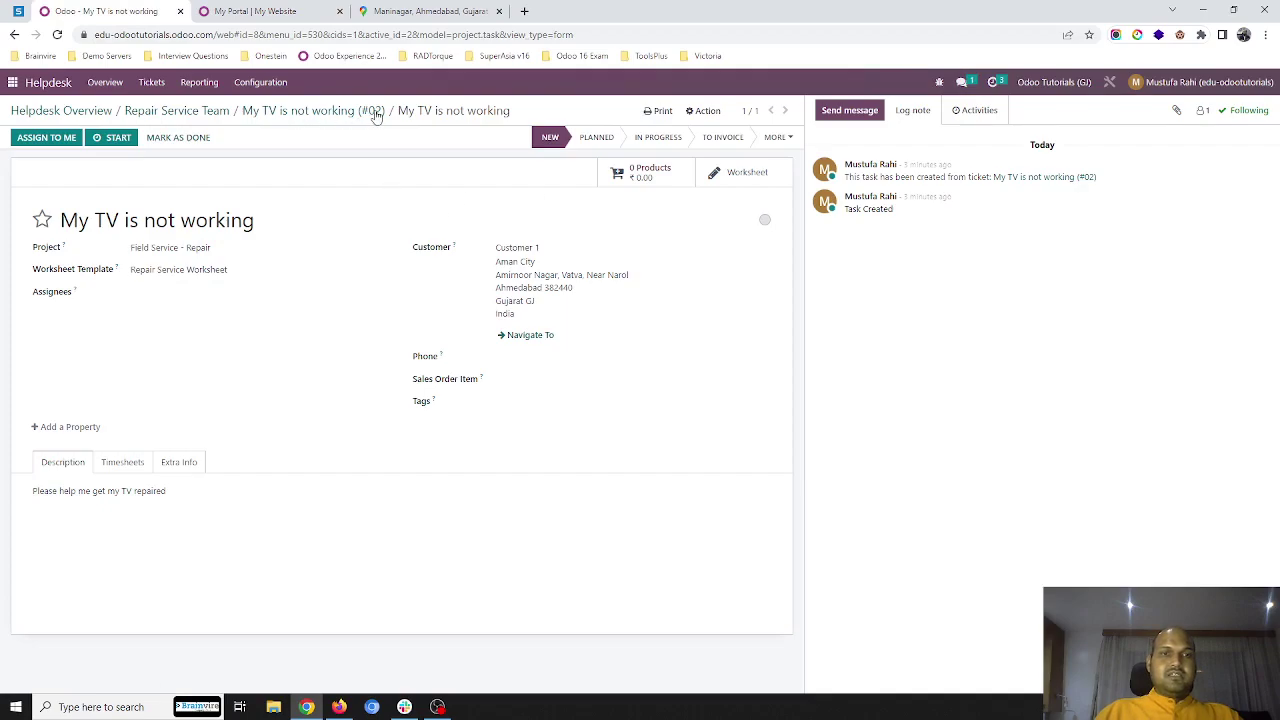
pyautogui.click(320, 113)
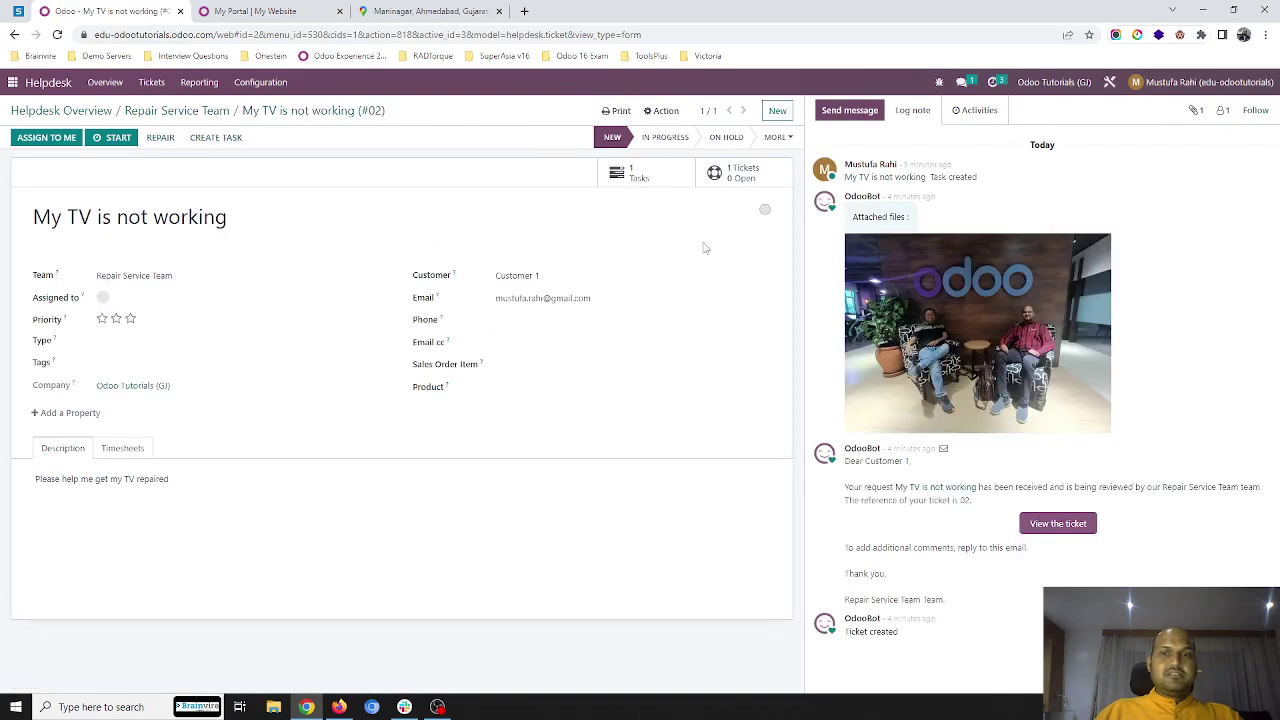
pyautogui.click(632, 173)
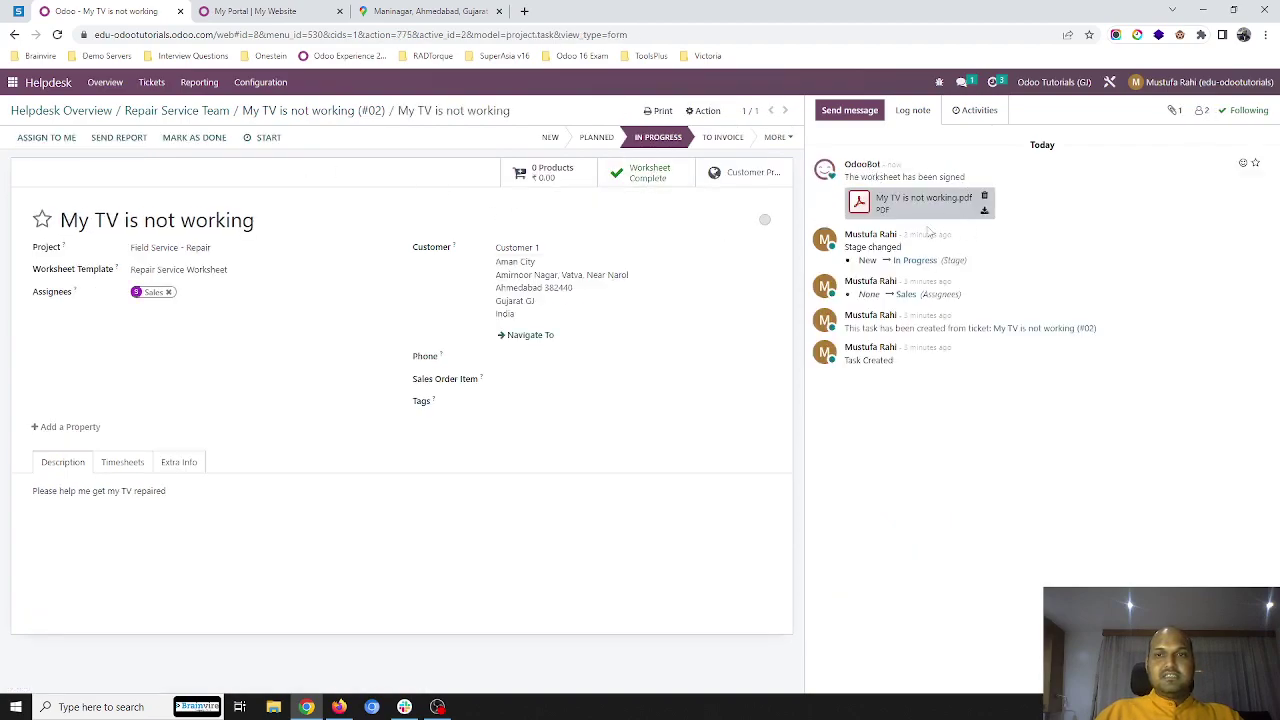
# Step: Download the signed report "My TV is not working.pdf" to Downloads, review its timesheet, worksheet and signature, and close it
pyautogui.click(985, 214)
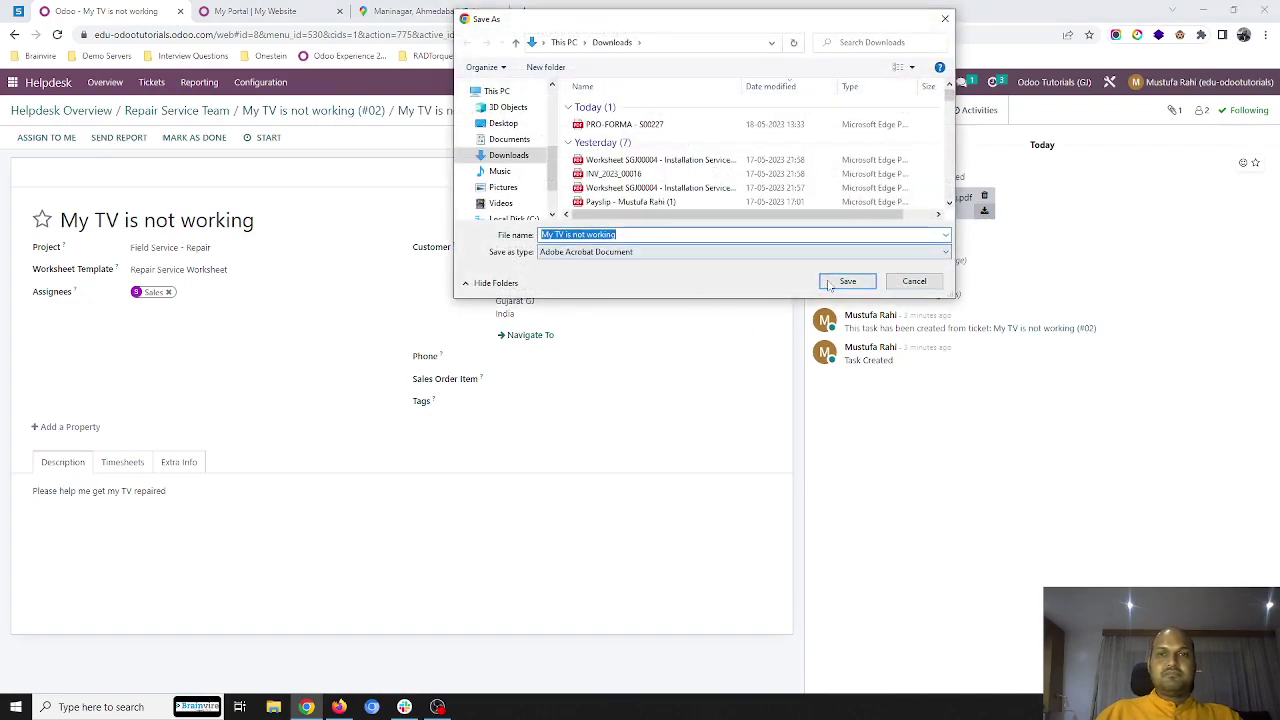
pyautogui.click(843, 281)
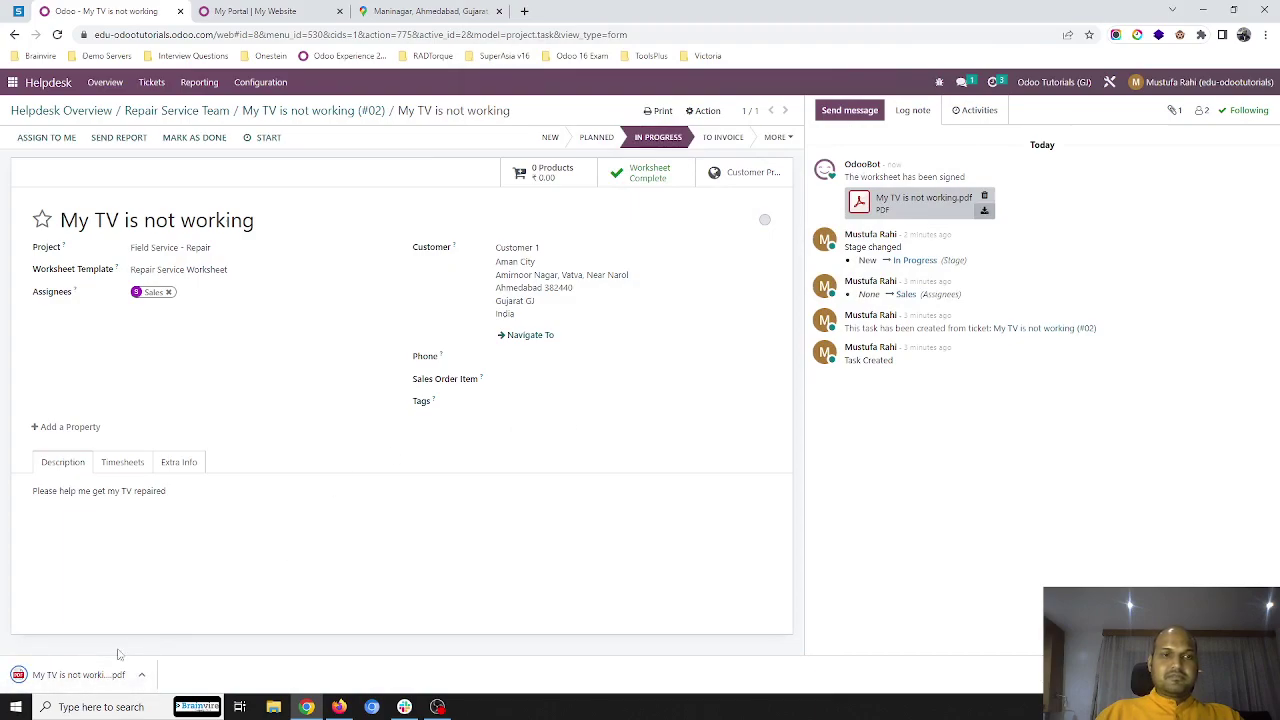
pyautogui.click(88, 678)
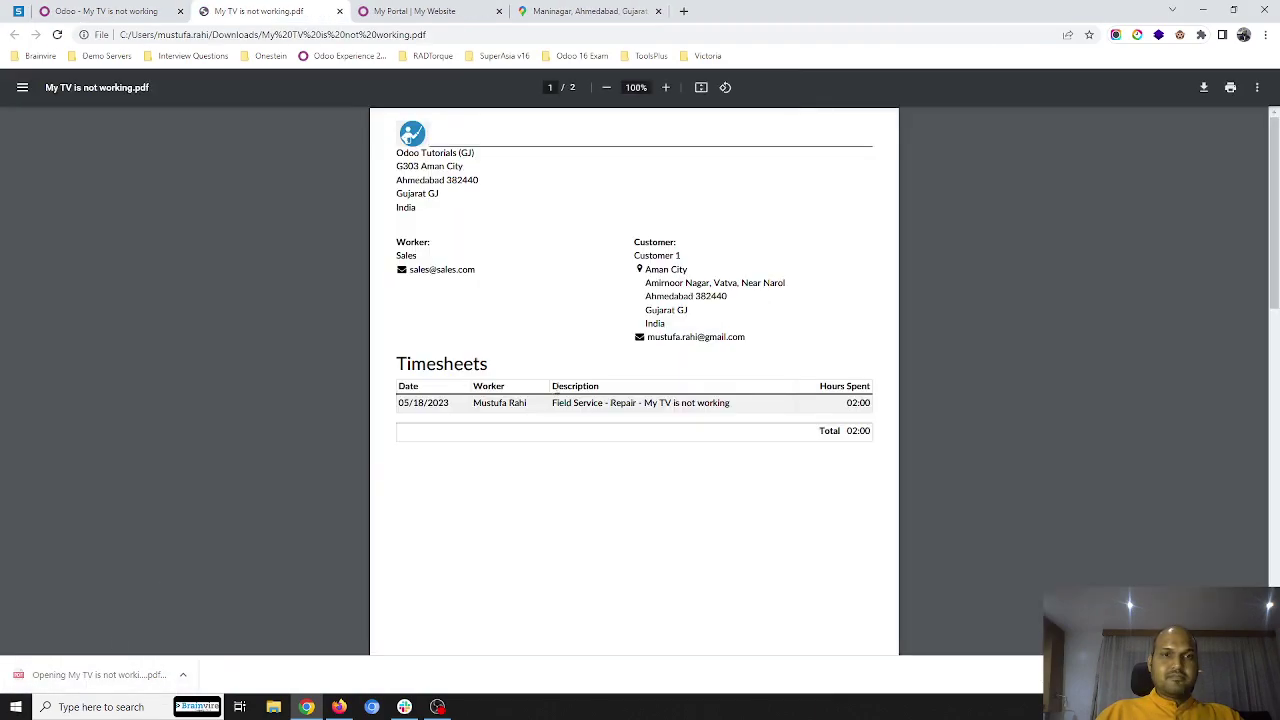
pyautogui.scroll(-10, 562, 396)
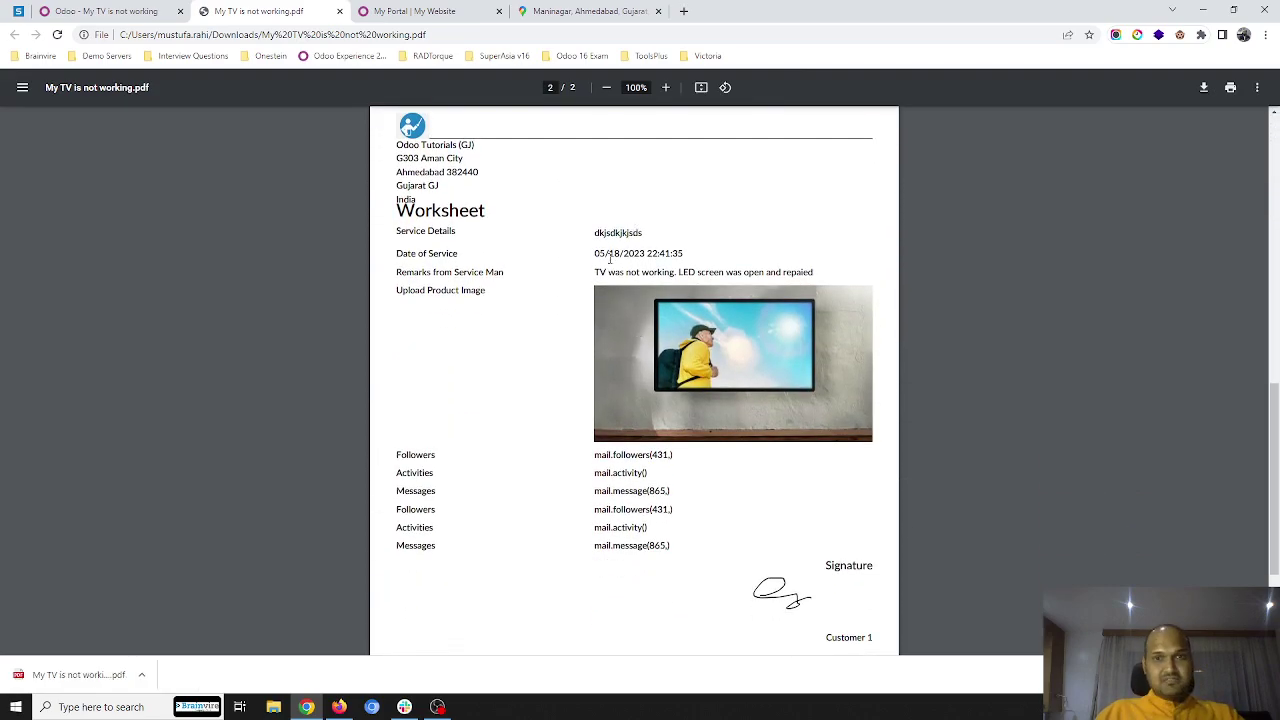
pyautogui.scroll(10, 737, 398)
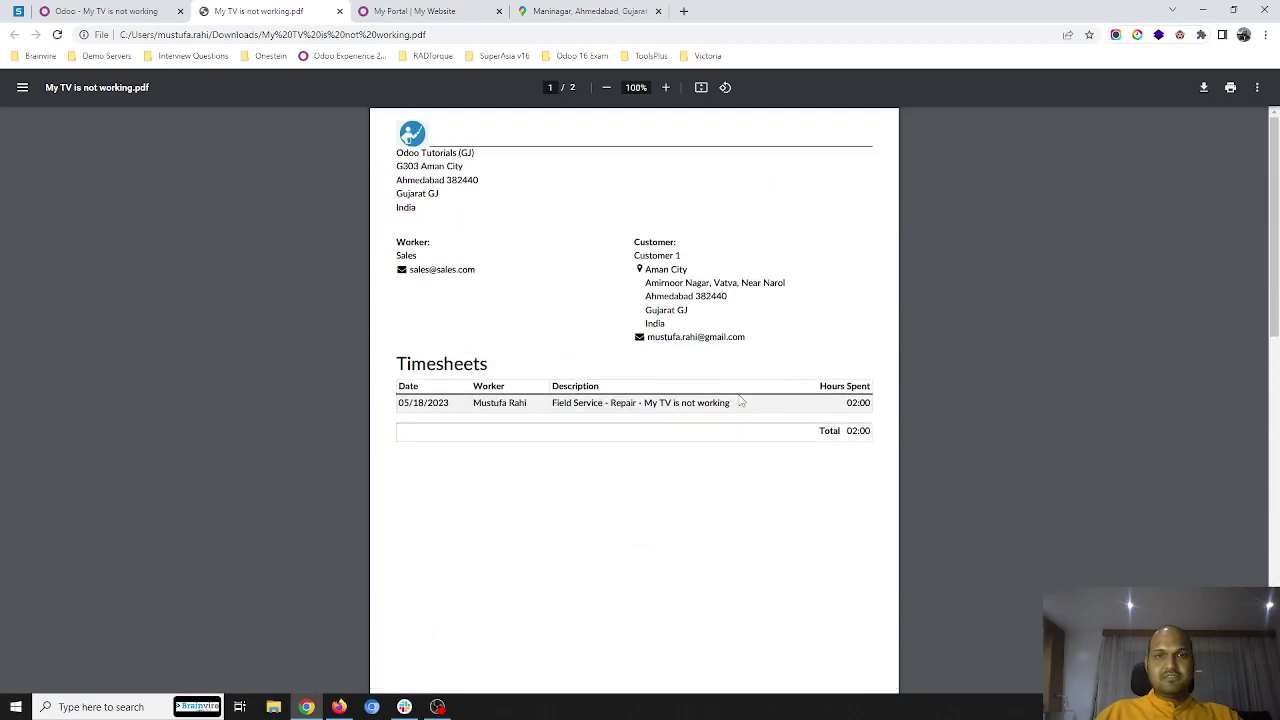
pyautogui.click(339, 11)
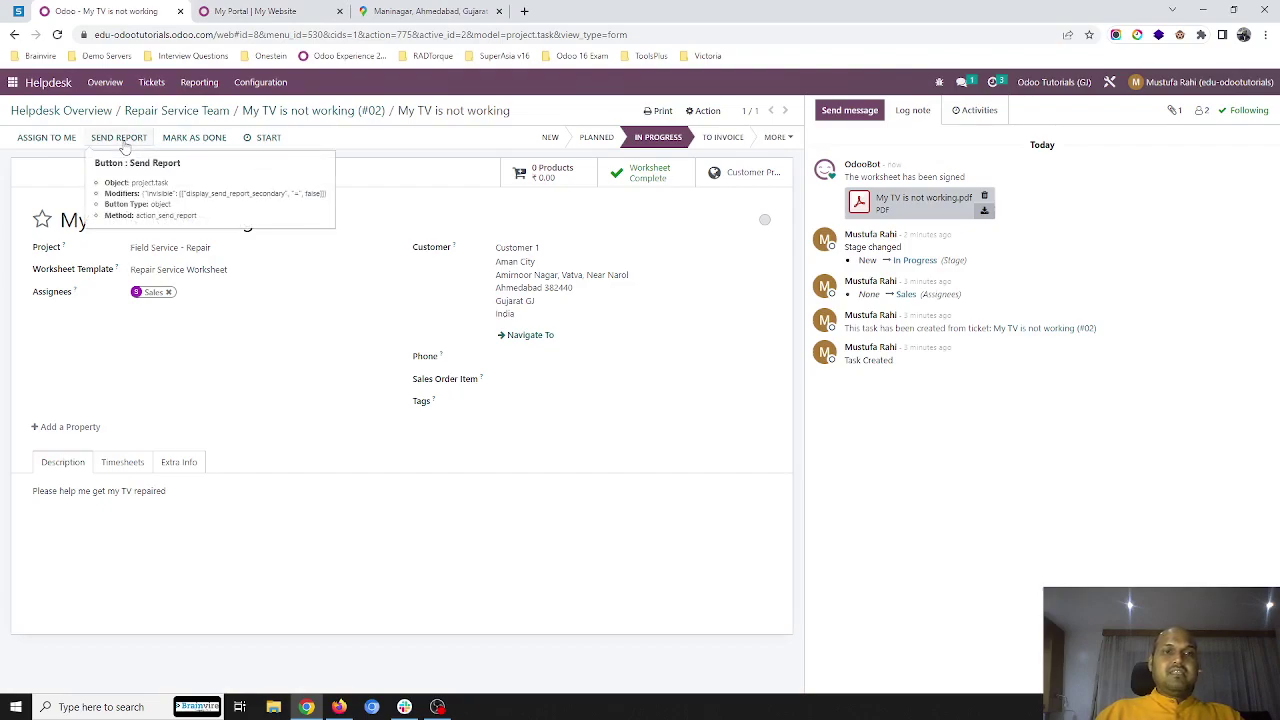
# Step: Email the task report to Customer 1 with the Field Service: Task Report template and mark the task as done
pyautogui.click(123, 142)
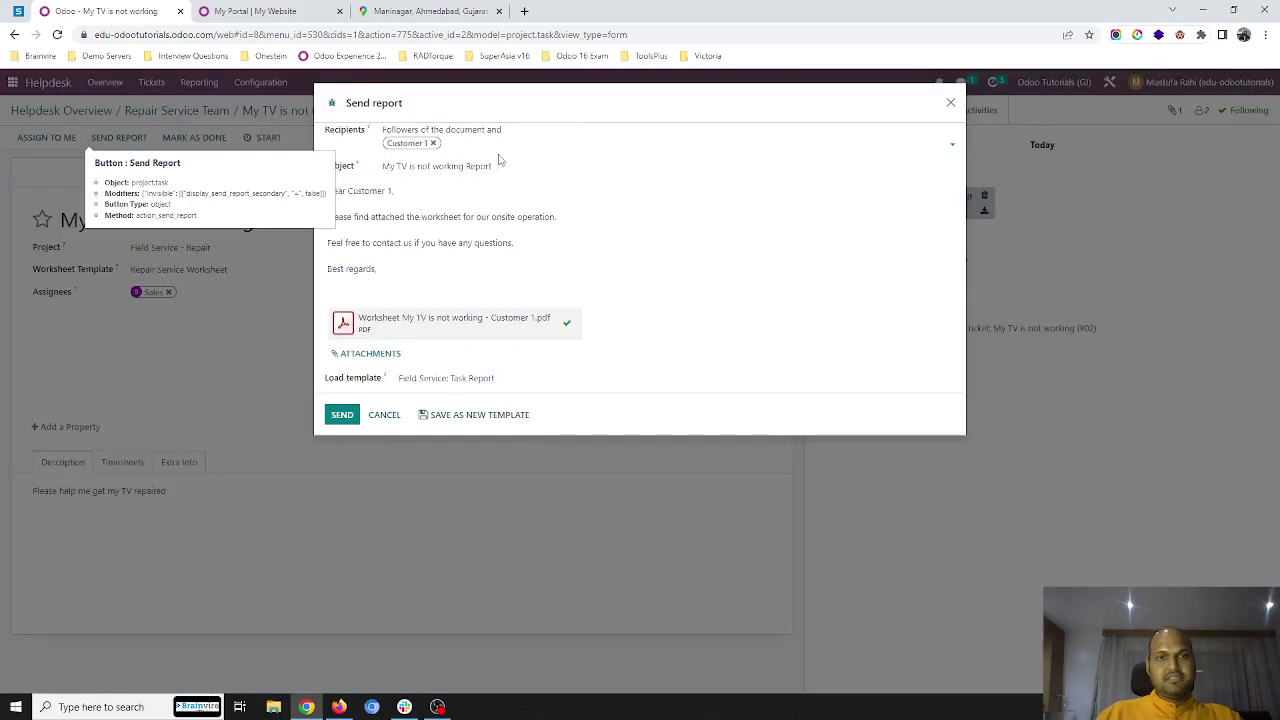
pyautogui.click(350, 418)
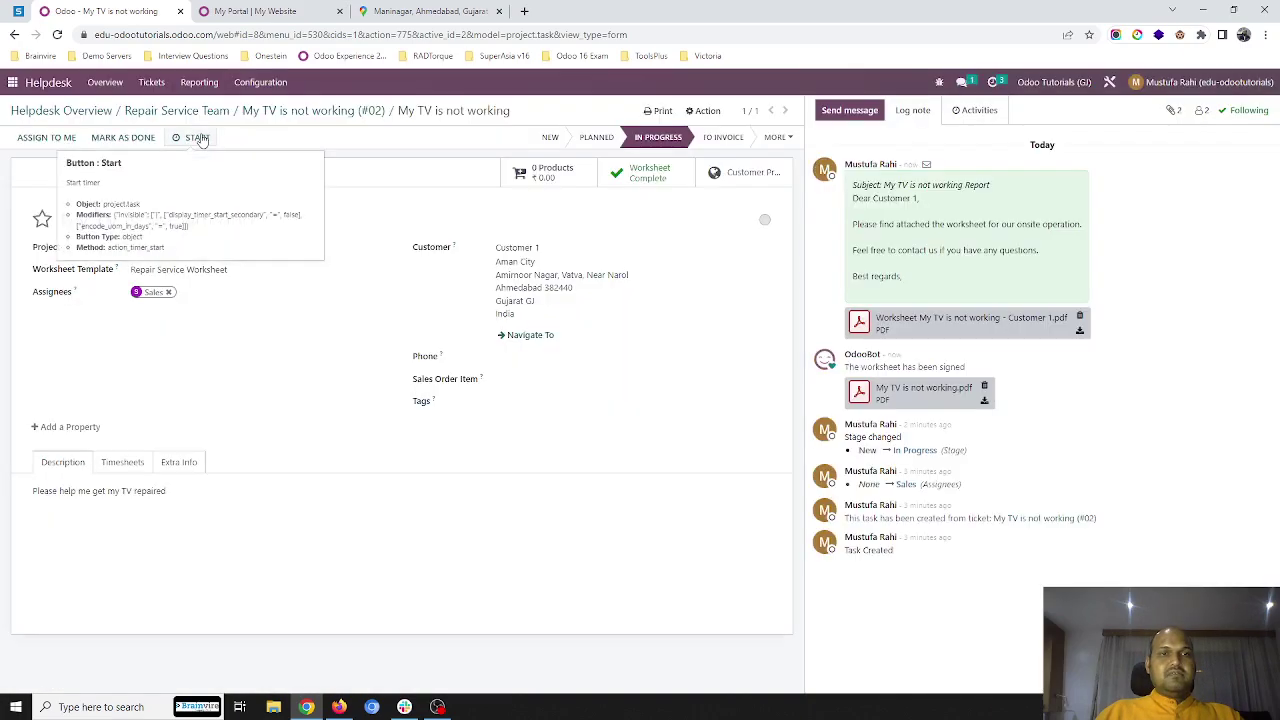
pyautogui.click(133, 140)
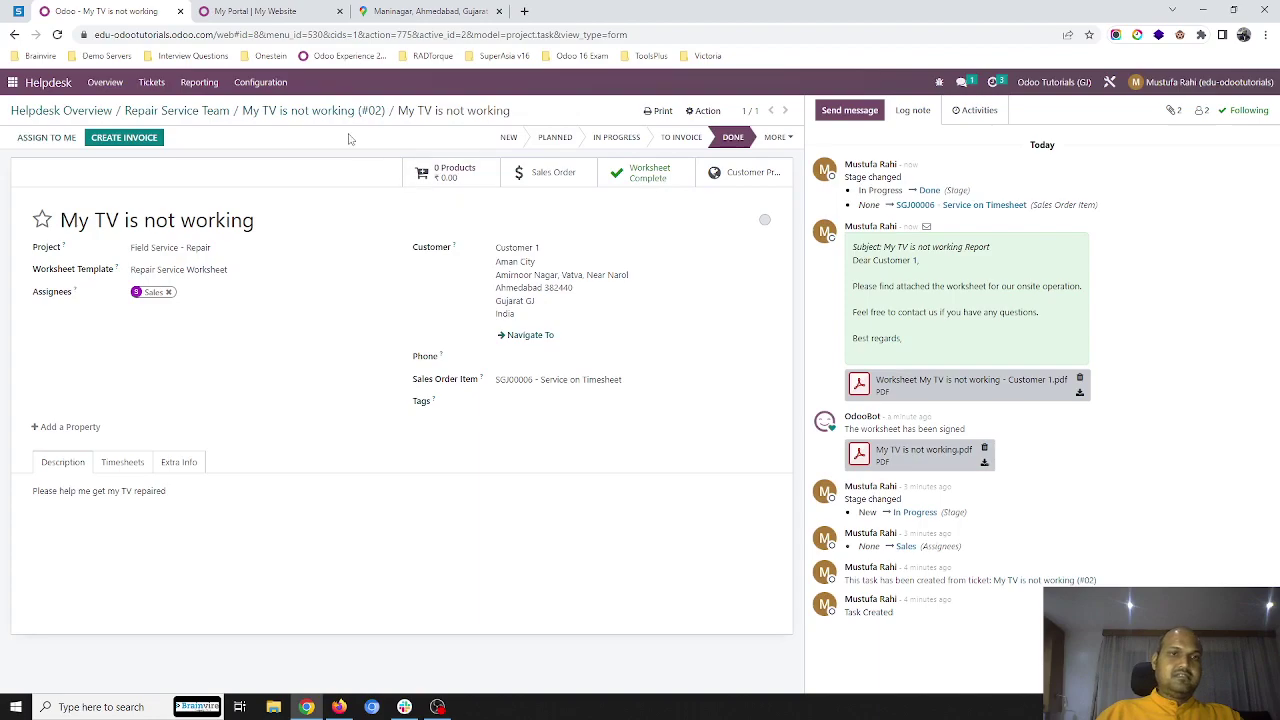
# Step: Look at the products available for the task and inspect the parent ticket's stage options, description and timesheets
pyautogui.click(458, 181)
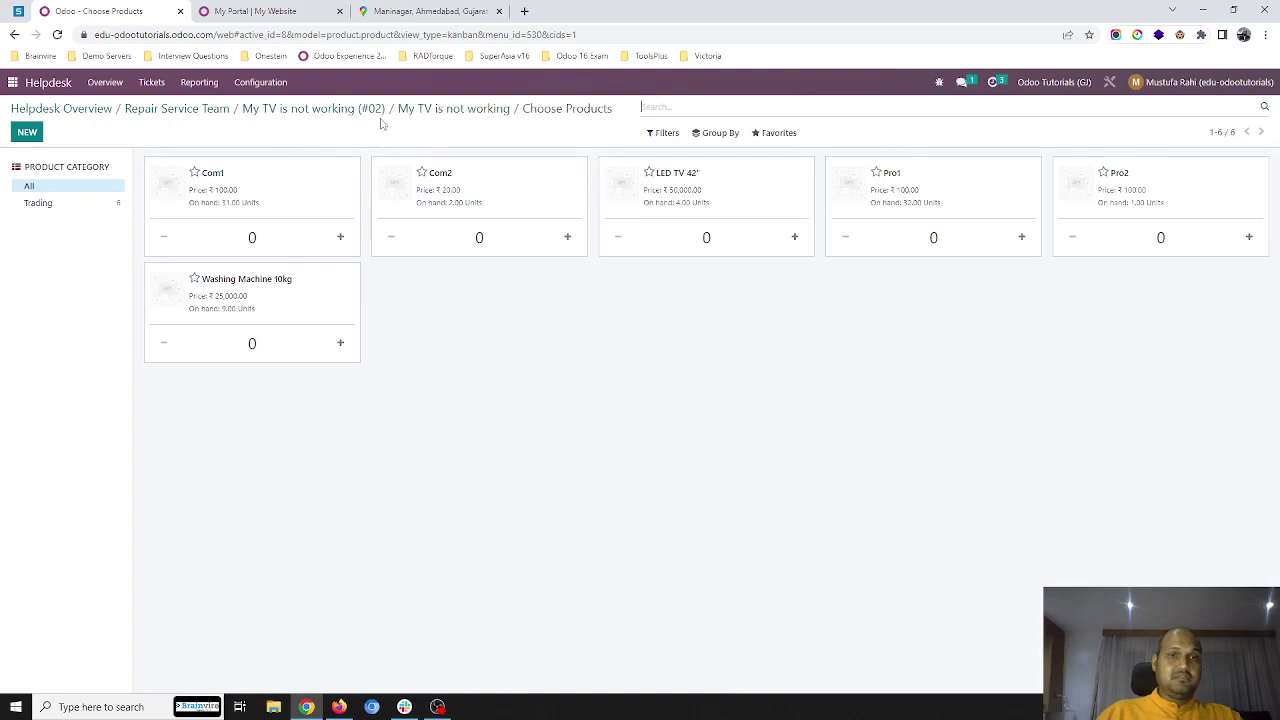
pyautogui.click(459, 112)
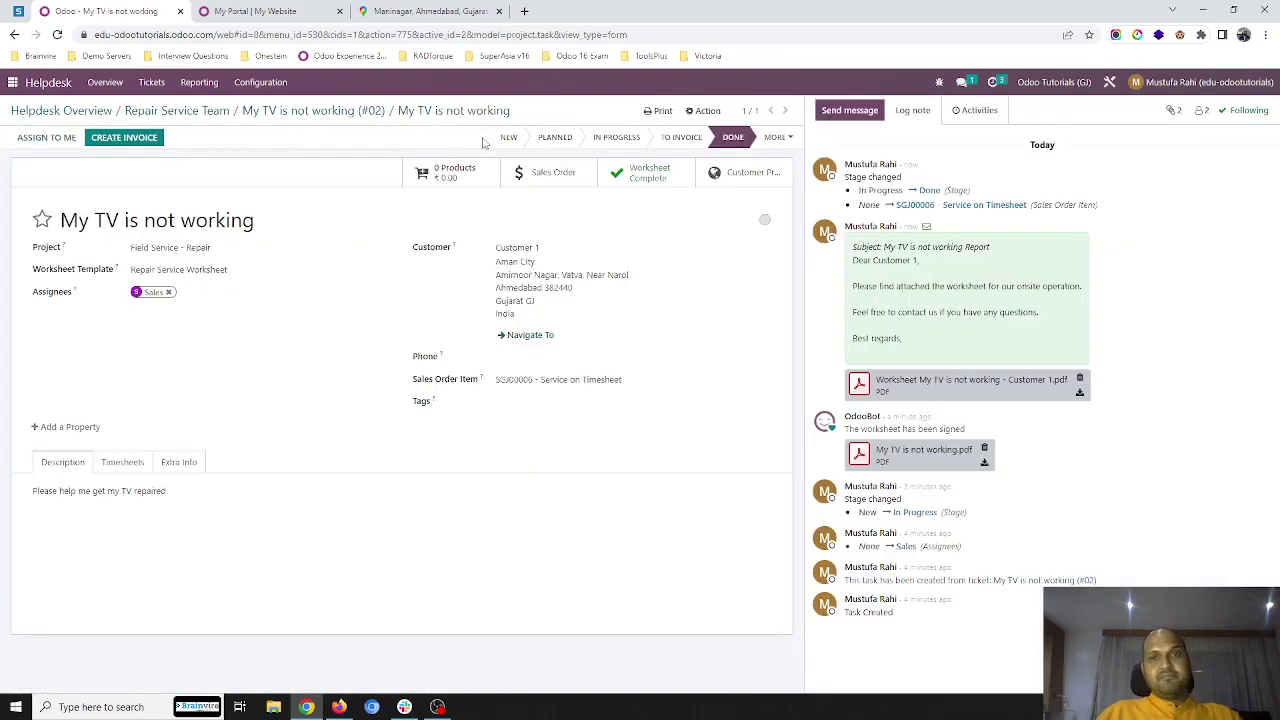
pyautogui.click(287, 112)
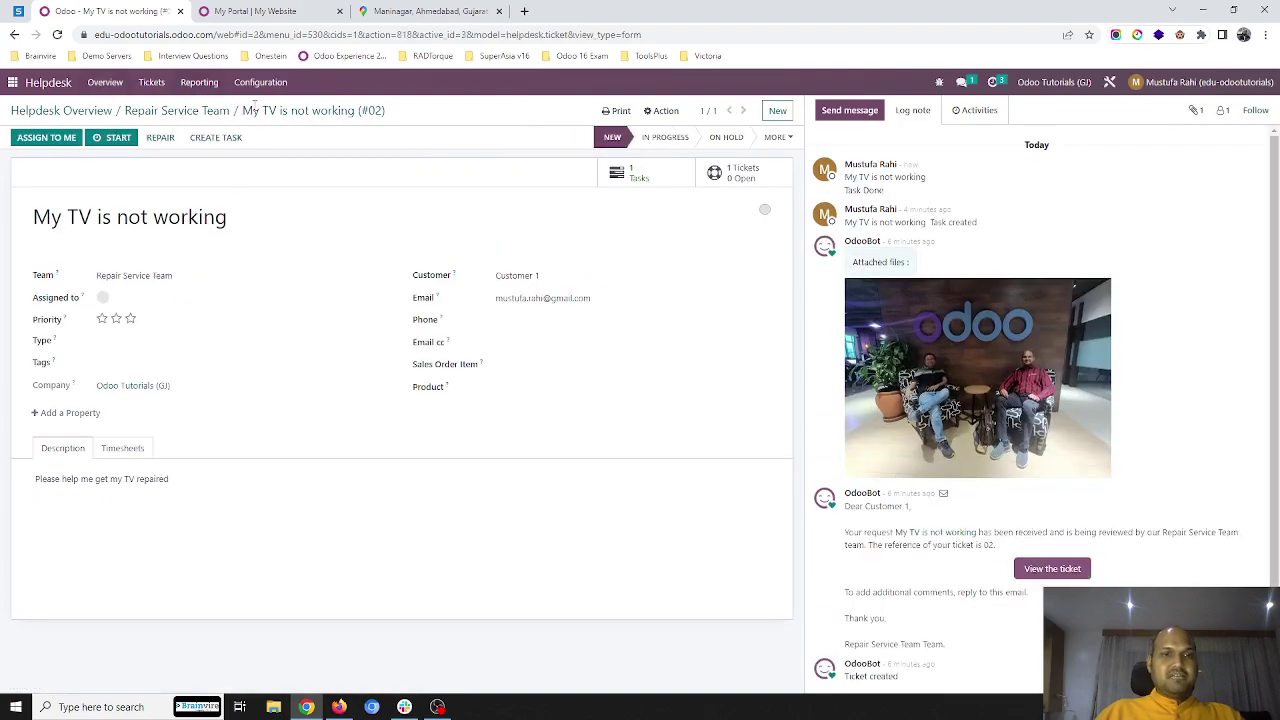
pyautogui.click(777, 137)
pyautogui.click(405, 192)
pyautogui.click(110, 449)
pyautogui.click(65, 450)
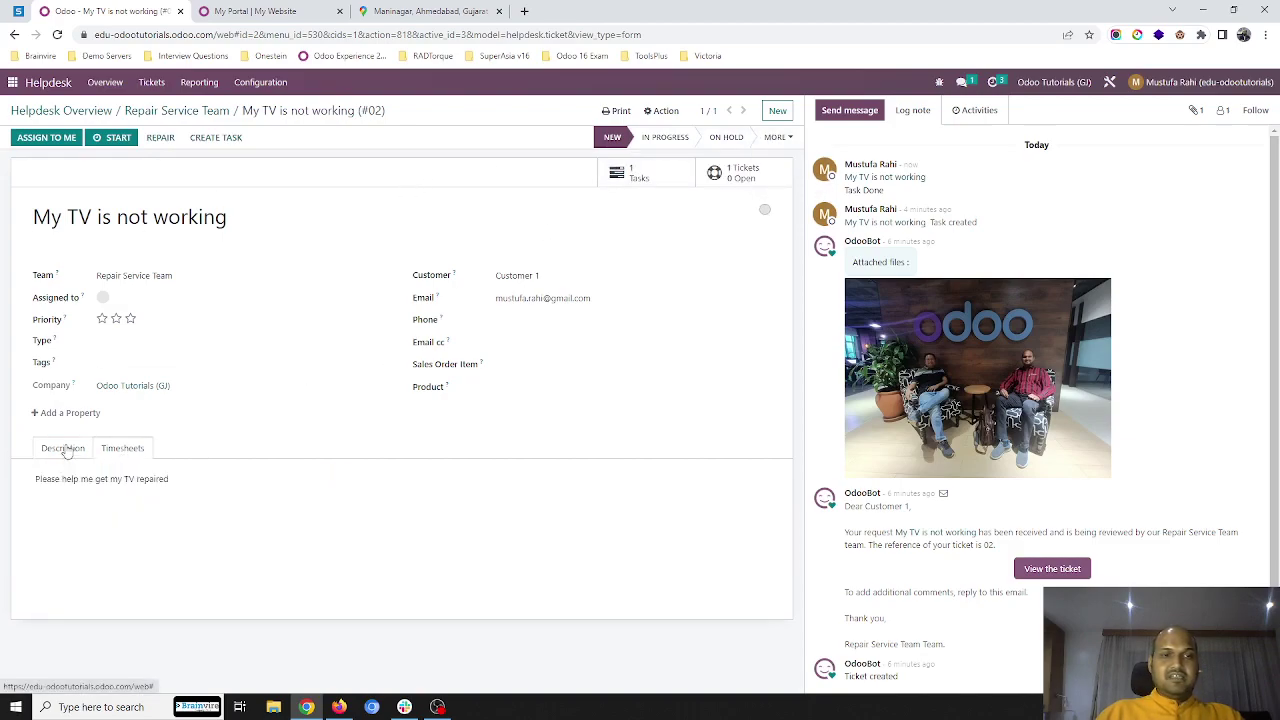
pyautogui.click(132, 450)
pyautogui.click(63, 449)
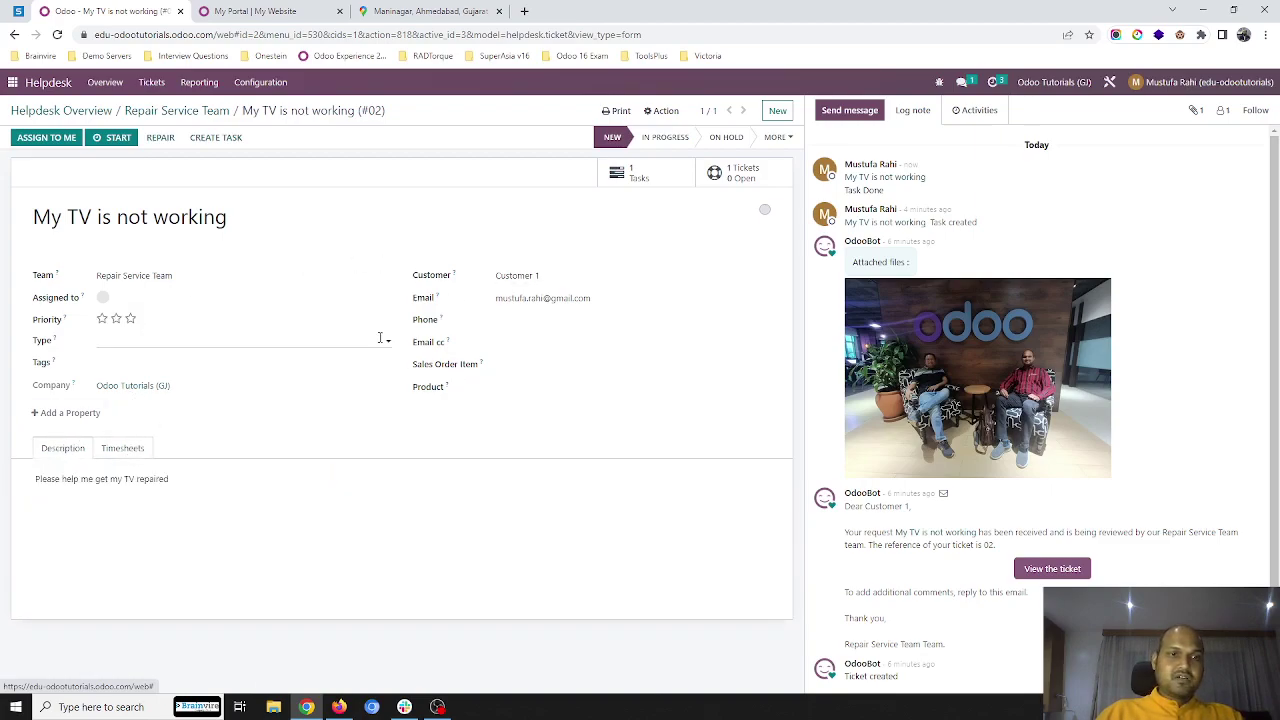
# Step: Move the "My TV is not working" ticket to the Solved stage and save it
pyautogui.click(775, 137)
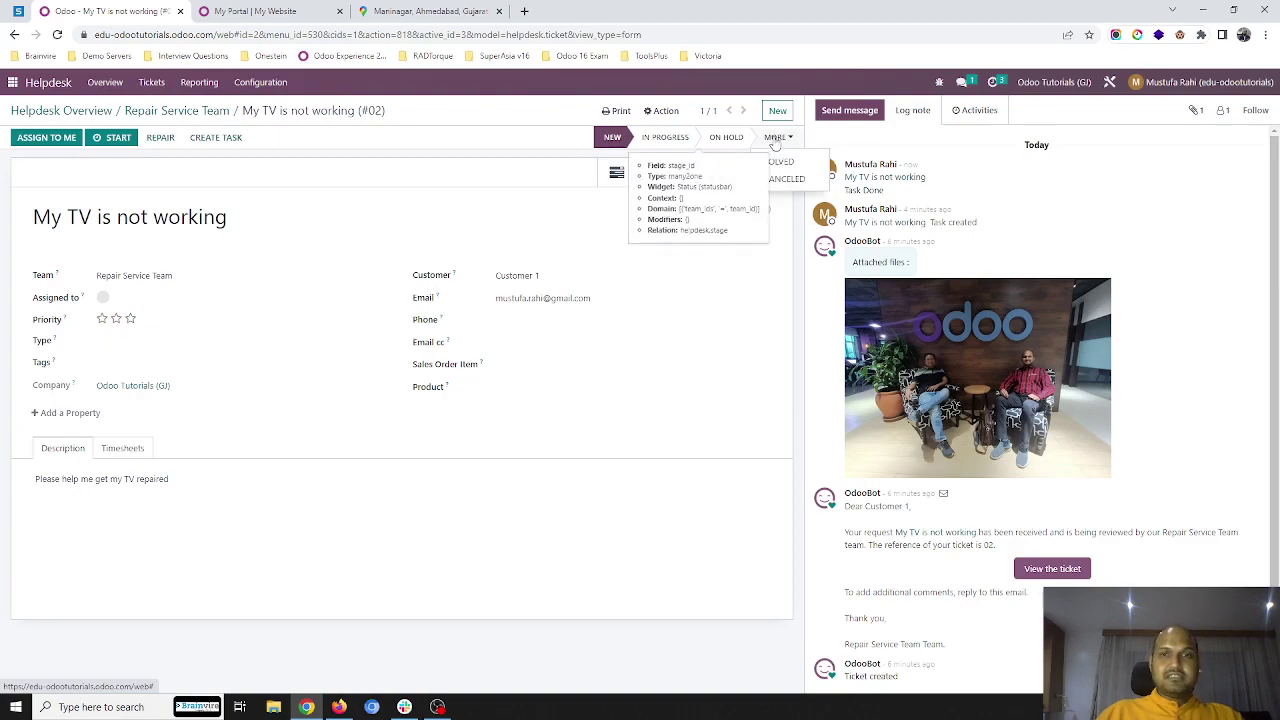
pyautogui.click(772, 160)
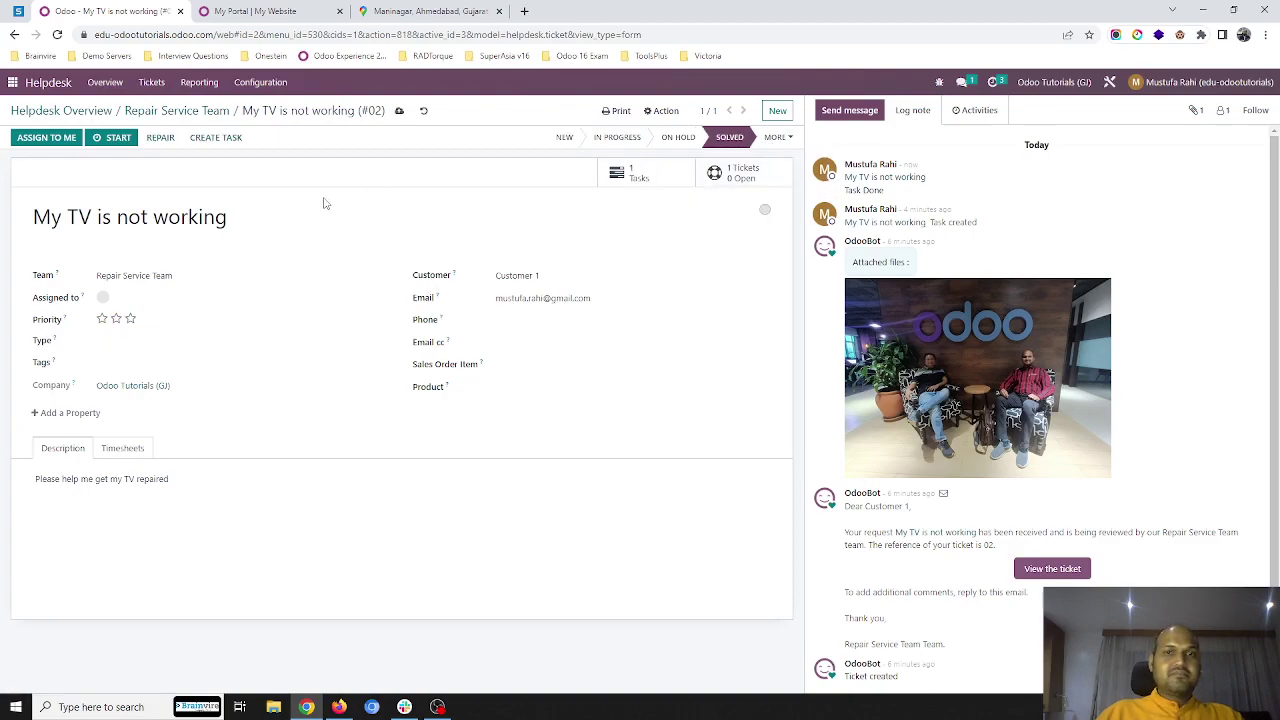
pyautogui.click(399, 111)
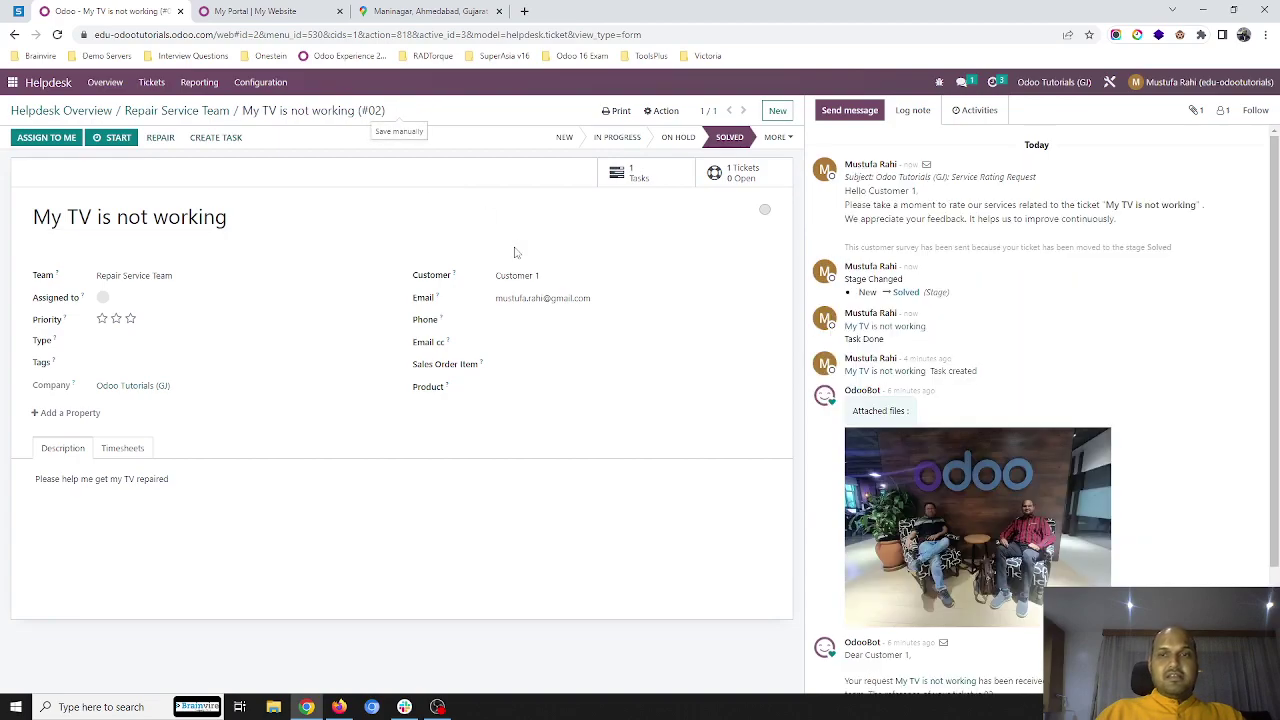
# Step: Switch to Gmail in Firefox, open the "My TV is not working Report" email and review its attached worksheet PDF
pyautogui.click(339, 706)
pyautogui.click(95, 14)
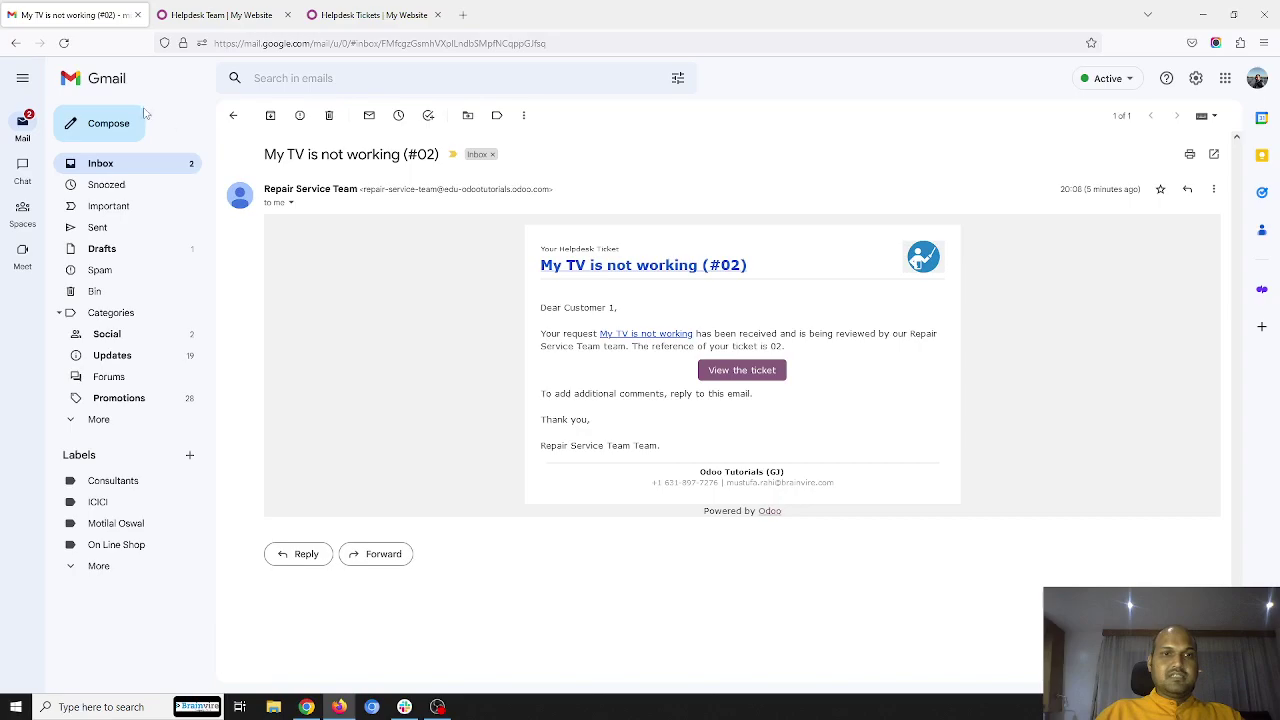
pyautogui.click(233, 115)
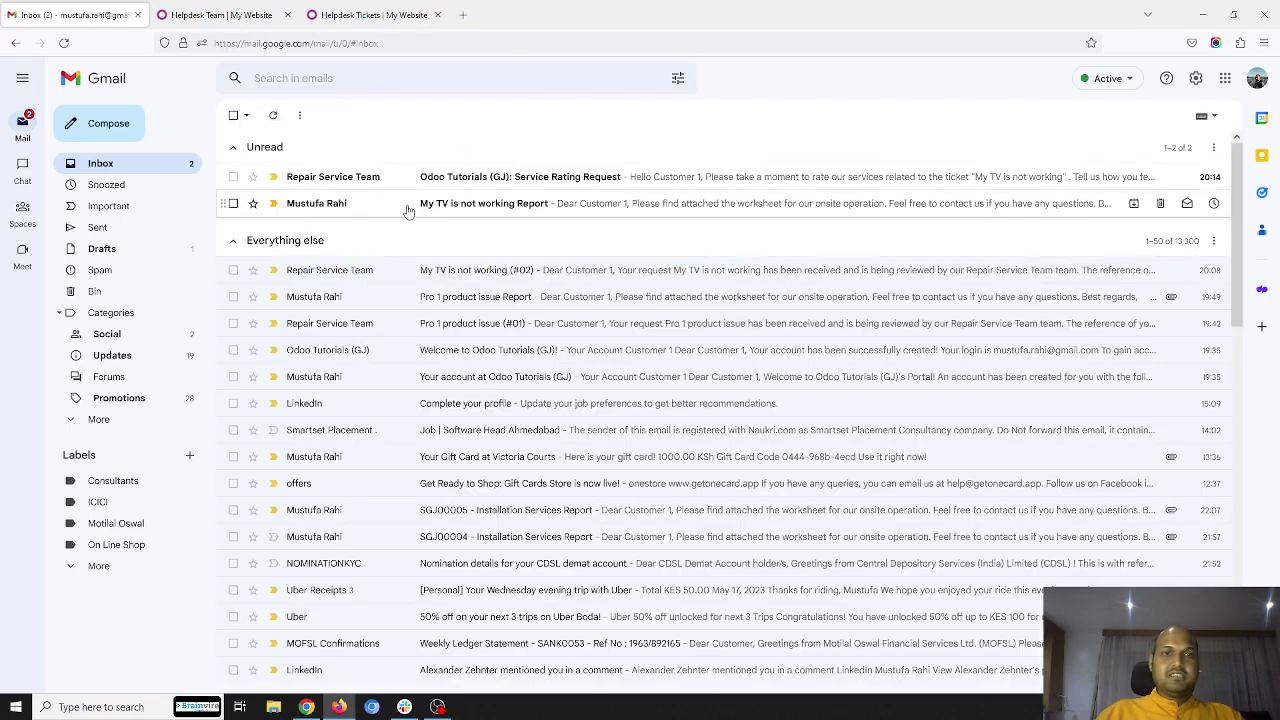
pyautogui.click(496, 204)
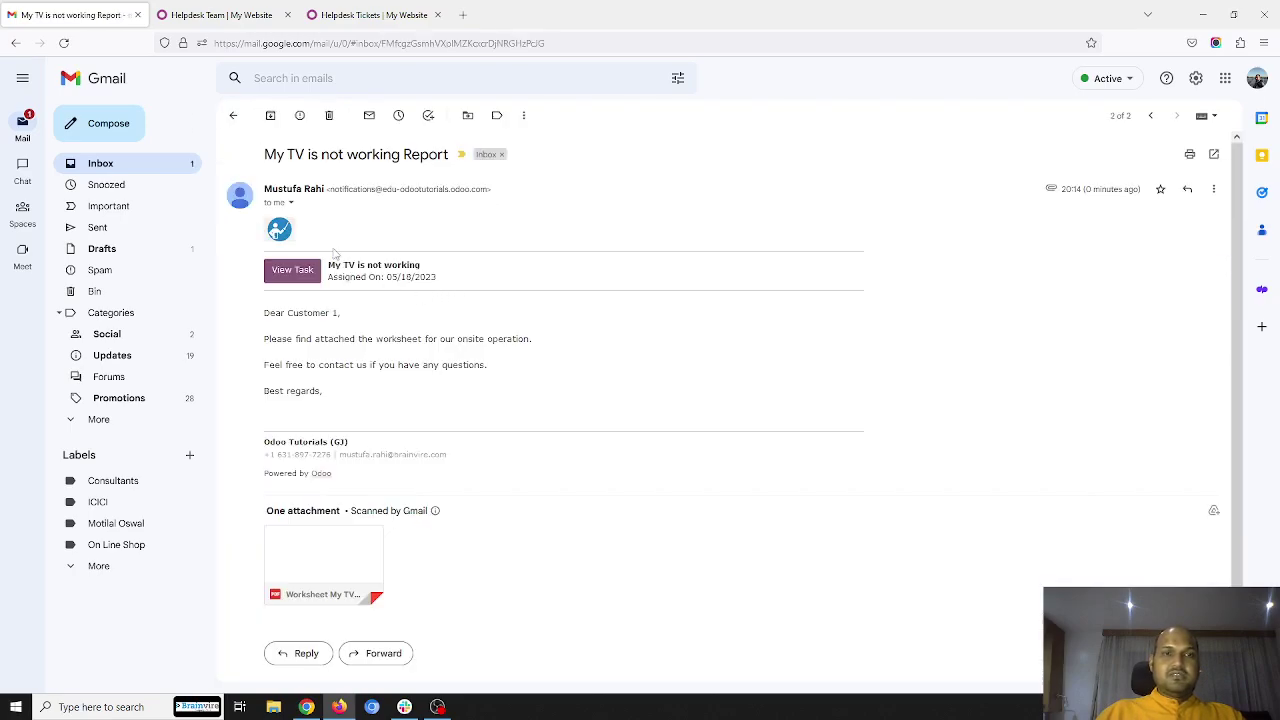
pyautogui.click(345, 550)
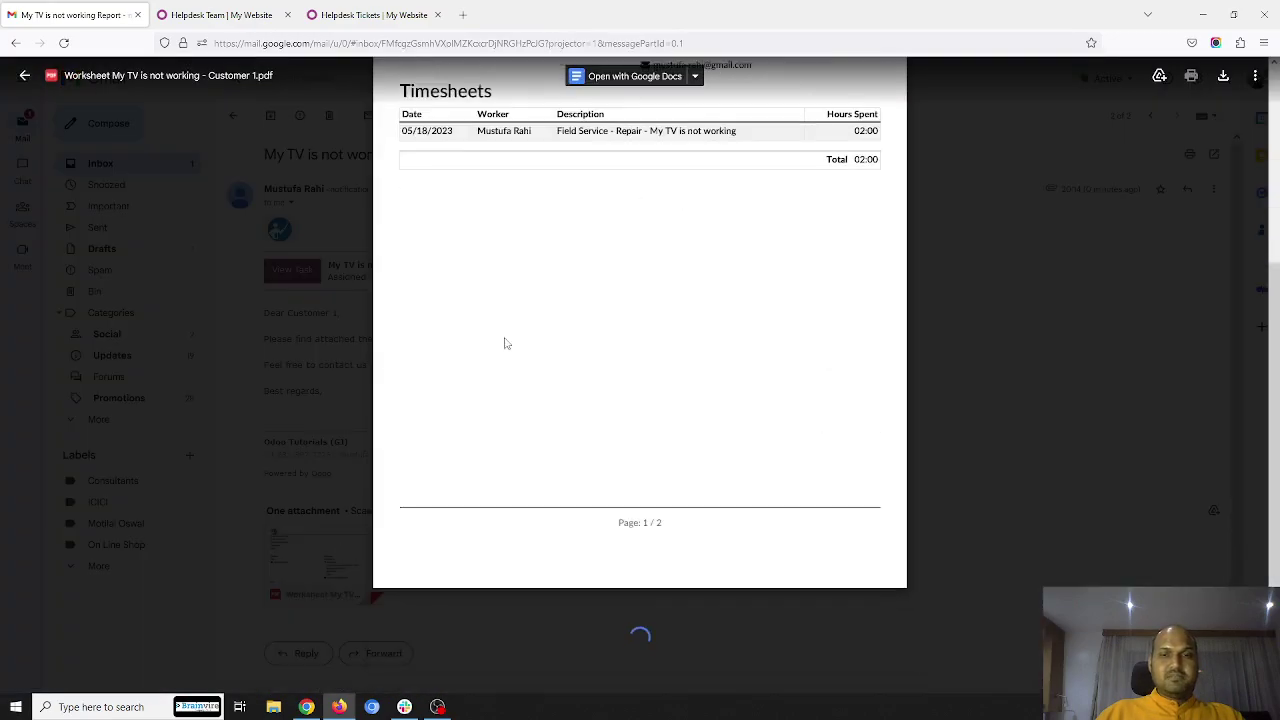
pyautogui.scroll(-7, 505, 343)
pyautogui.scroll(10, 505, 338)
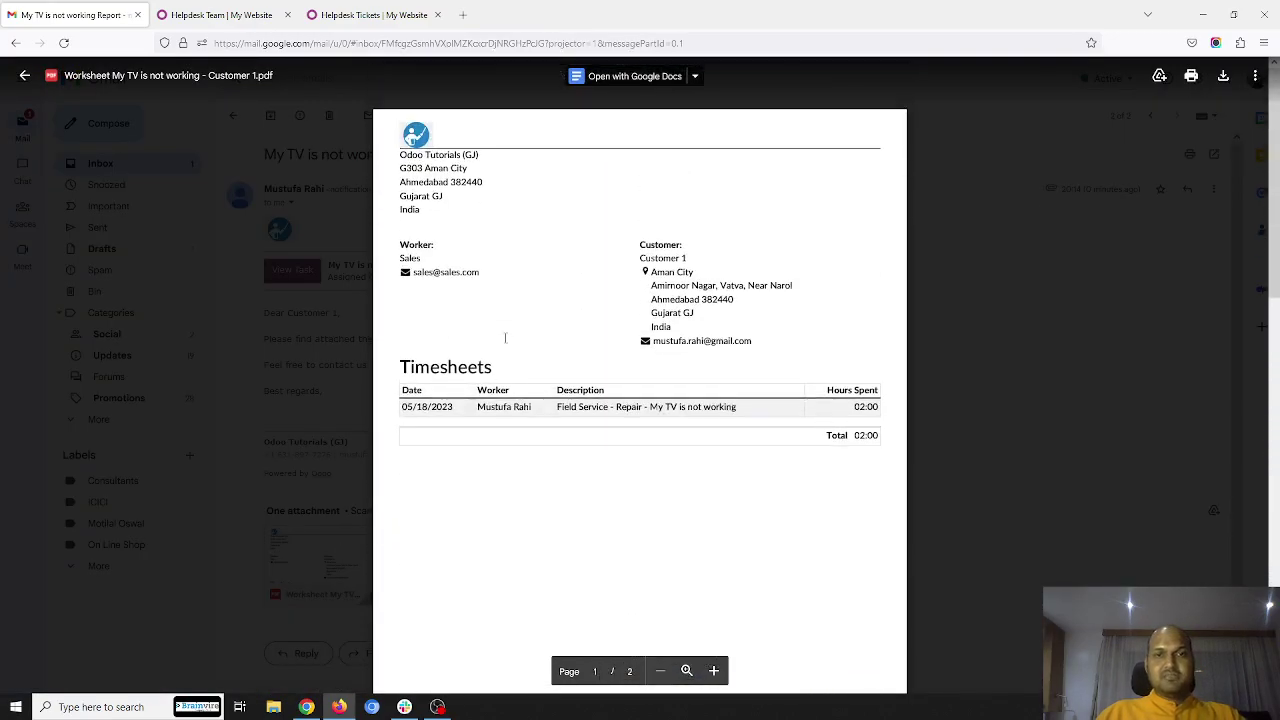
pyautogui.press('Escape')
# Step: From the Service Rating Request email, rate the service with the green smiley and submit the feedback "I am happy and satisfied"
pyautogui.click(236, 116)
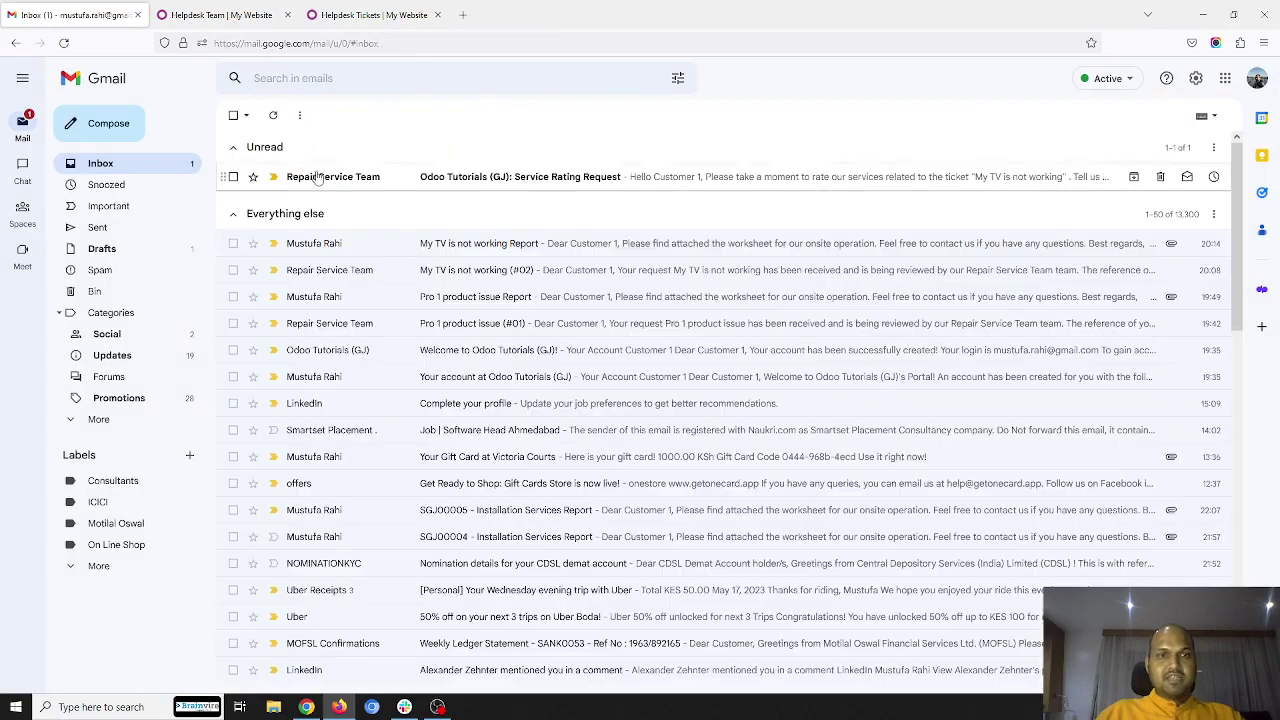
pyautogui.click(317, 178)
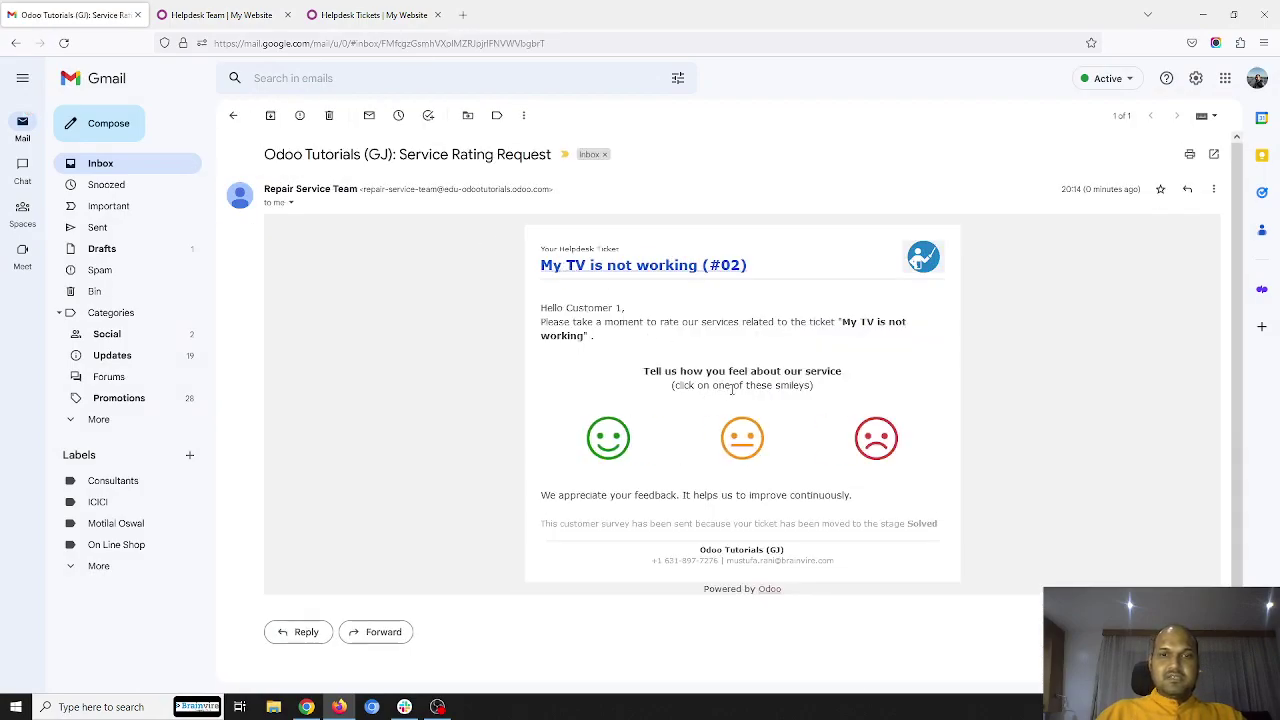
pyautogui.click(608, 443)
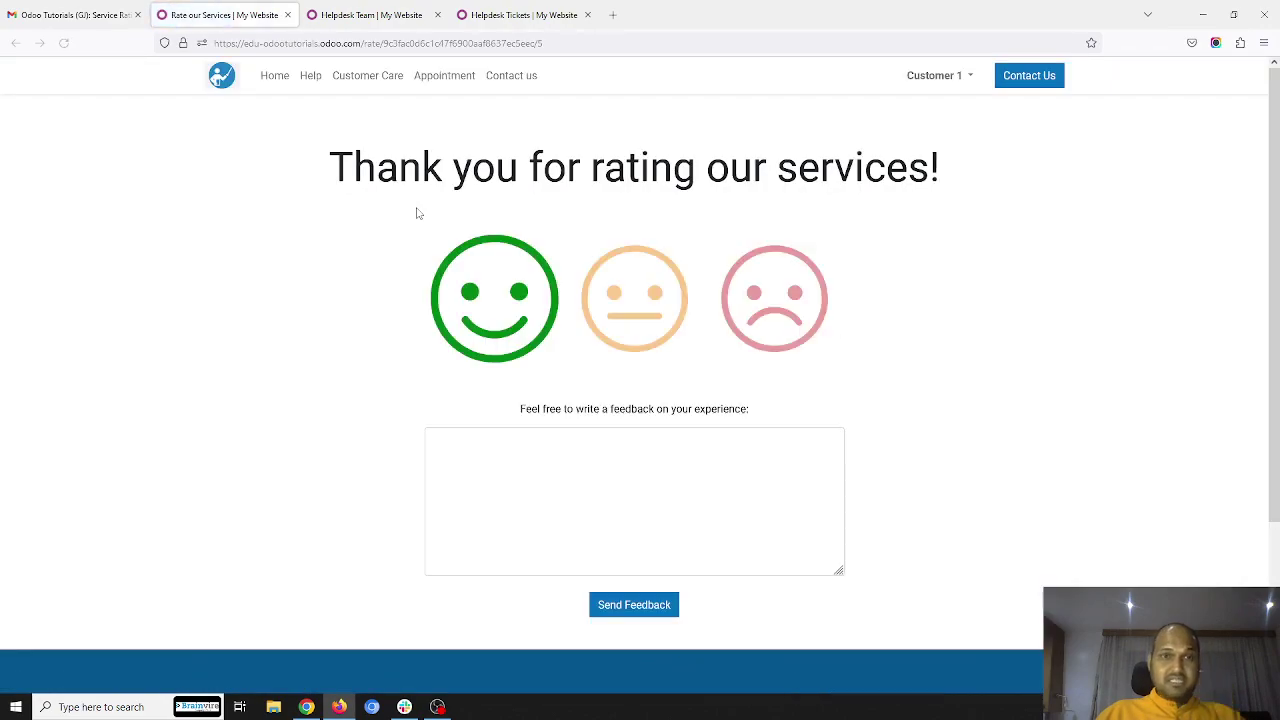
pyautogui.click(546, 477)
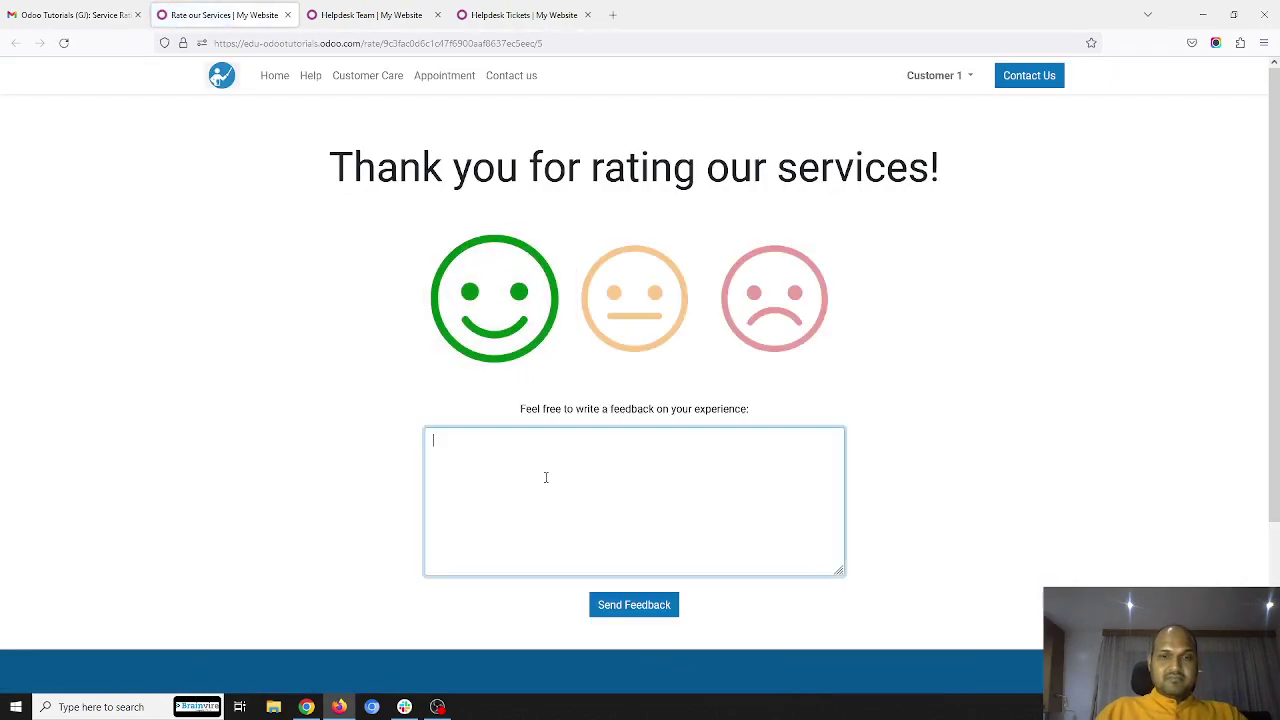
pyautogui.write('I am happy')
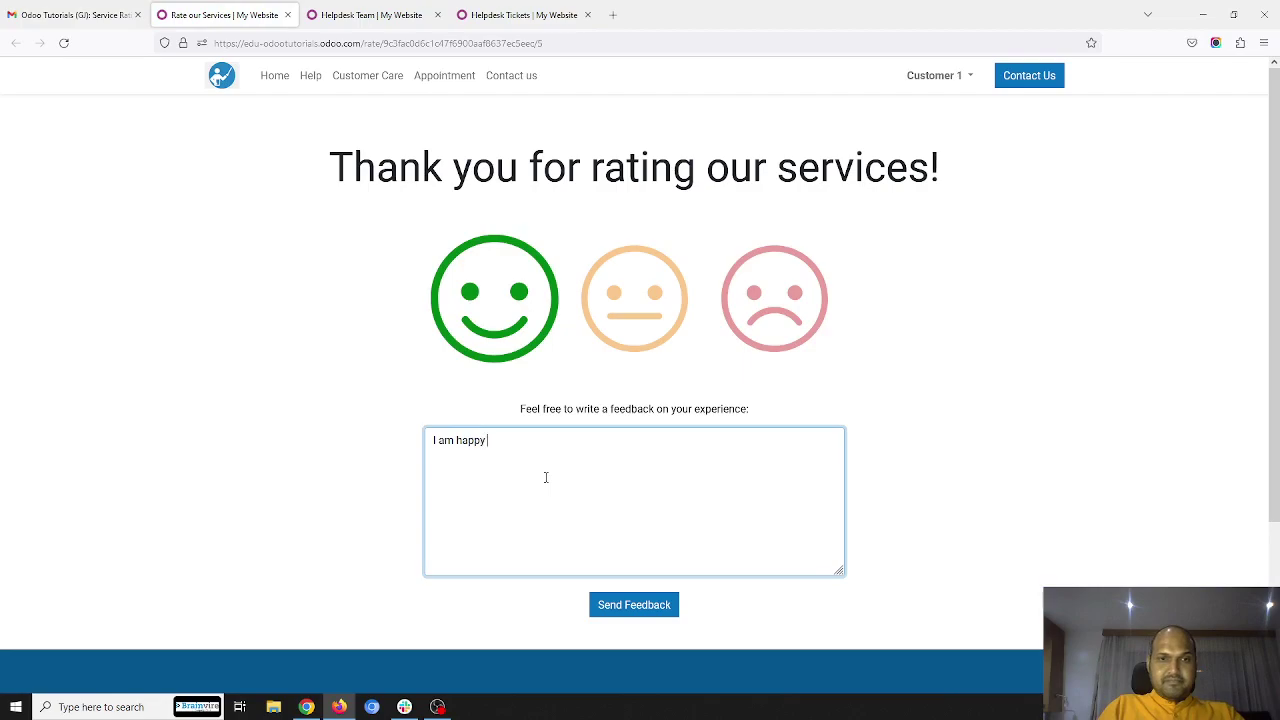
pyautogui.write(' and satisfied')
pyautogui.click(620, 605)
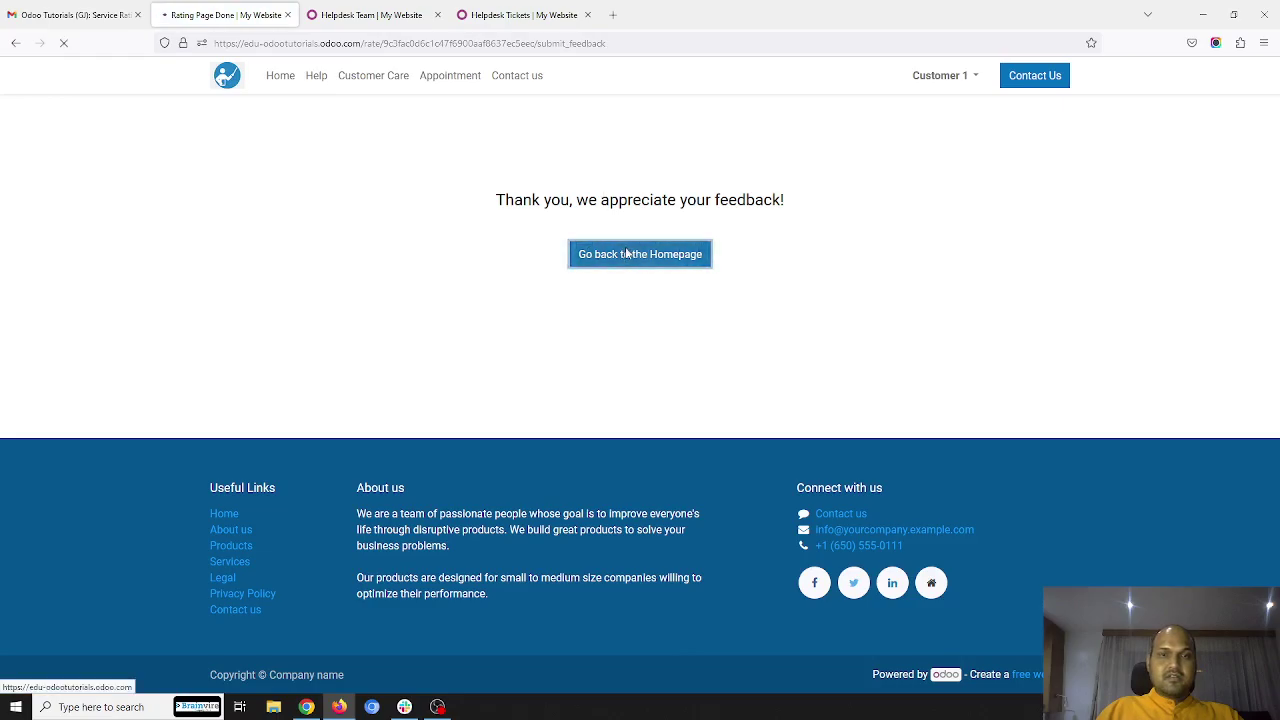
# Step: Go back to the website homepage, look through it and open the customer's account portal
pyautogui.click(626, 252)
pyautogui.scroll(-10, 426, 400)
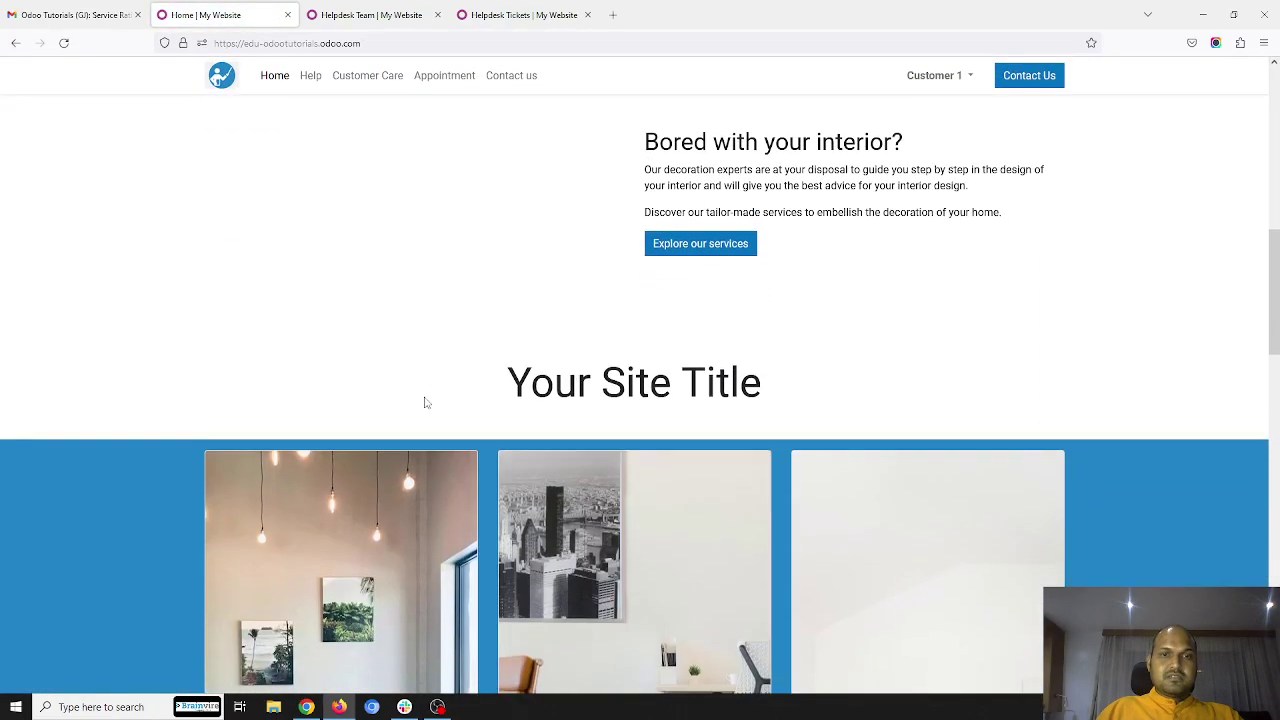
pyautogui.scroll(-7, 428, 400)
pyautogui.scroll(10, 424, 396)
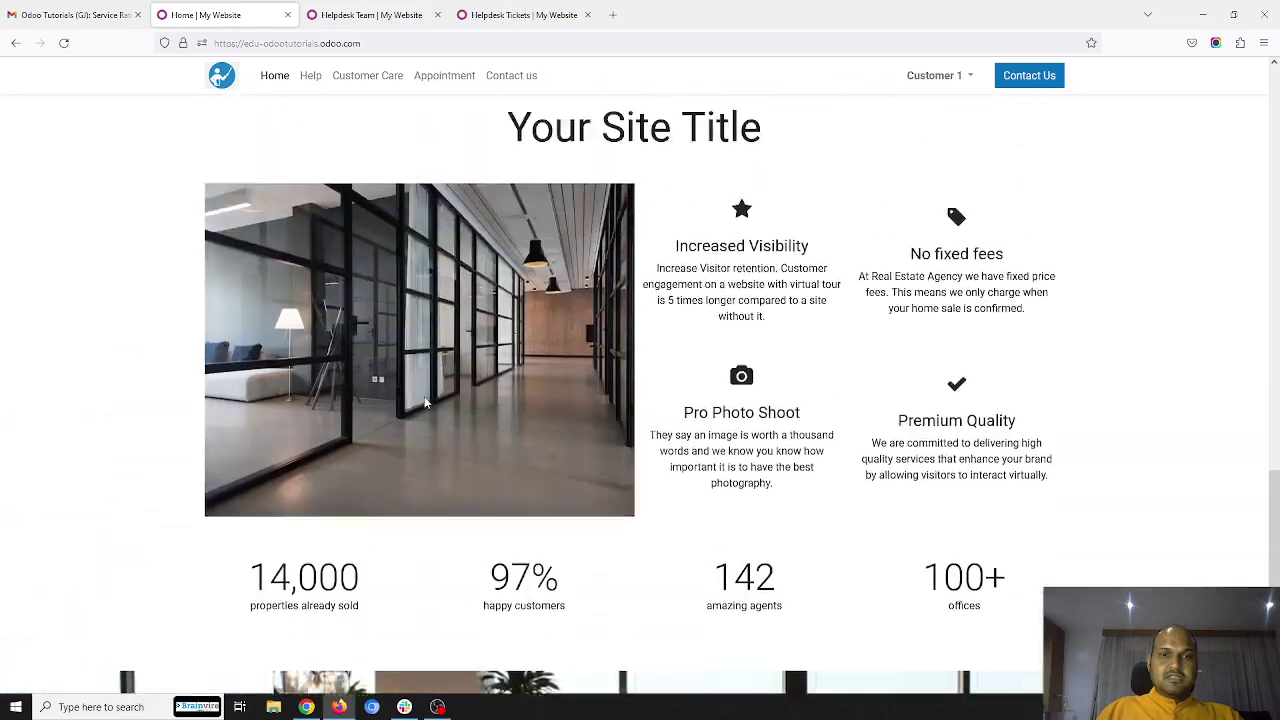
pyautogui.scroll(8, 424, 396)
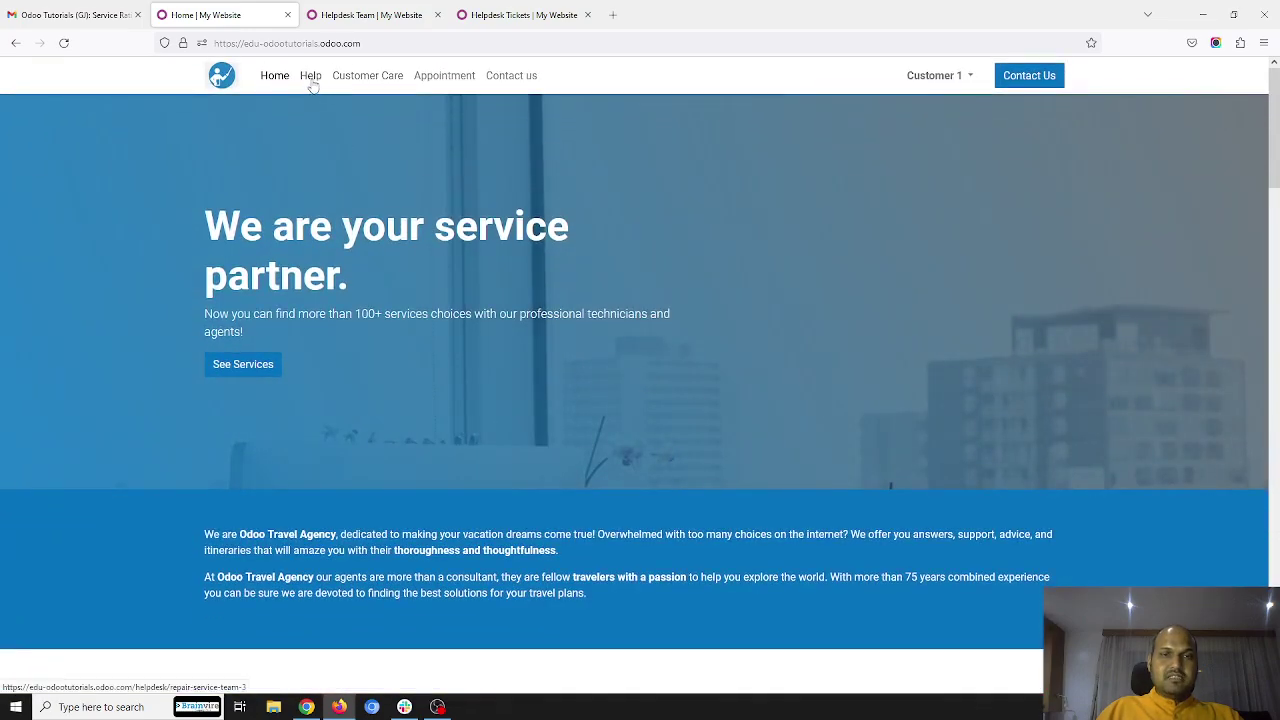
pyautogui.click(945, 76)
pyautogui.click(937, 106)
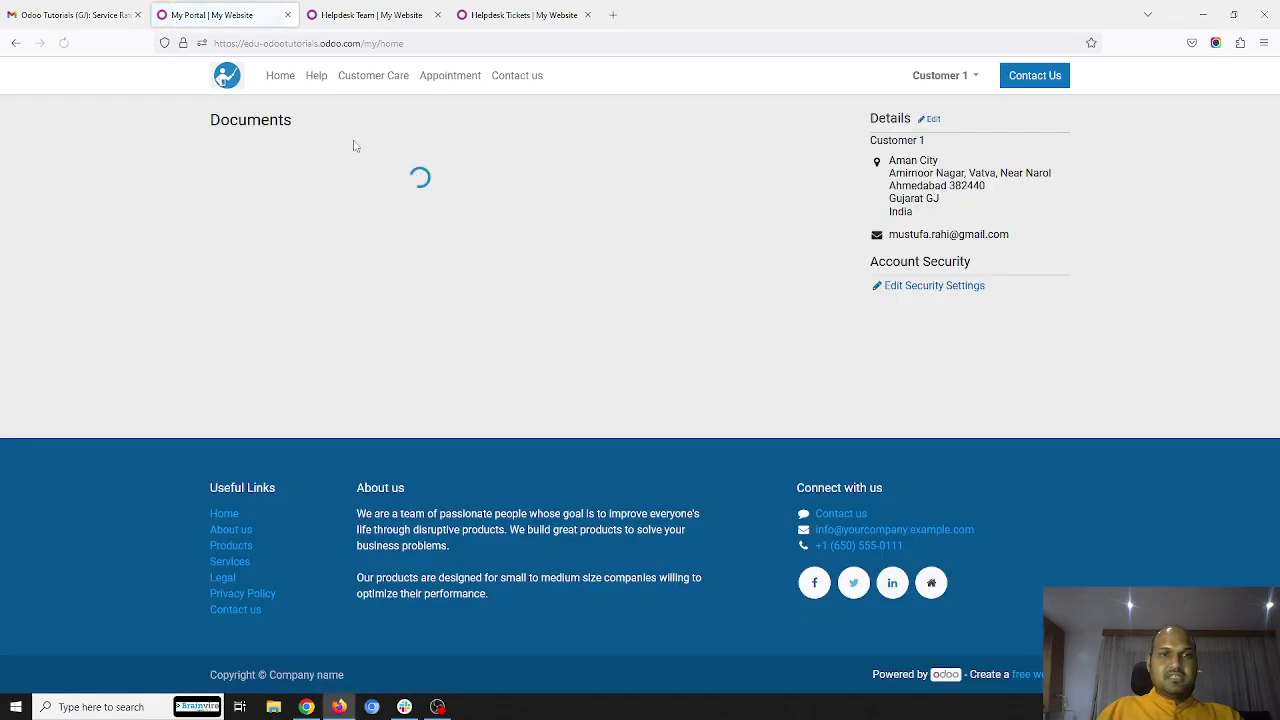
# Step: Open the "My TV is not working" ticket from the portal's ticket list, review its stage and communication history, and leave the ticket
pyautogui.click(296, 230)
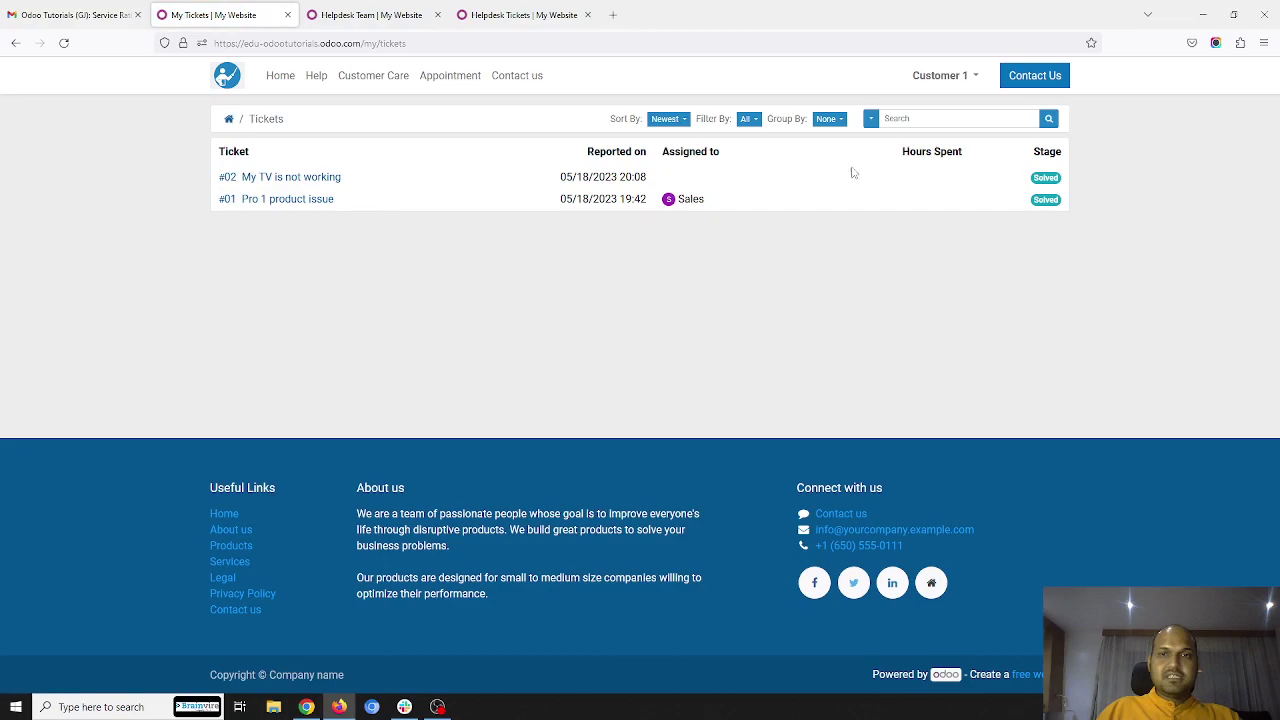
pyautogui.click(295, 177)
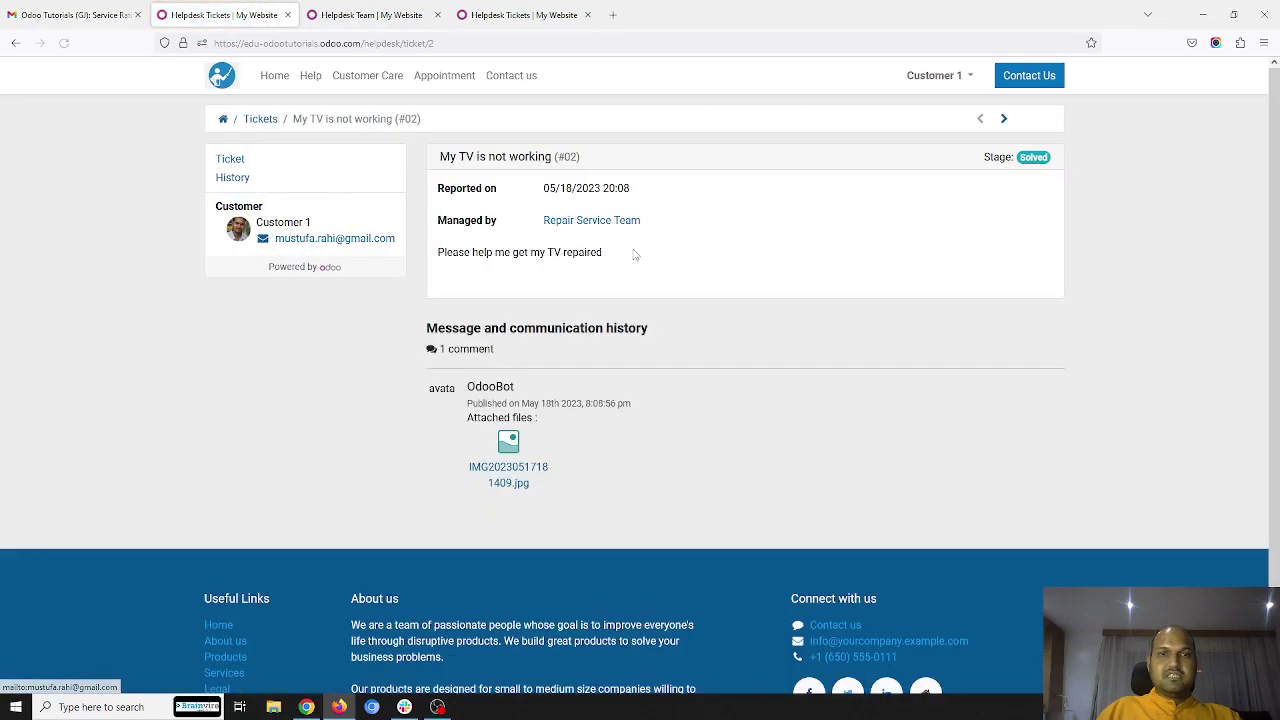
pyautogui.scroll(-2, 625, 474)
pyautogui.scroll(3, 627, 475)
pyautogui.scroll(-1, 625, 474)
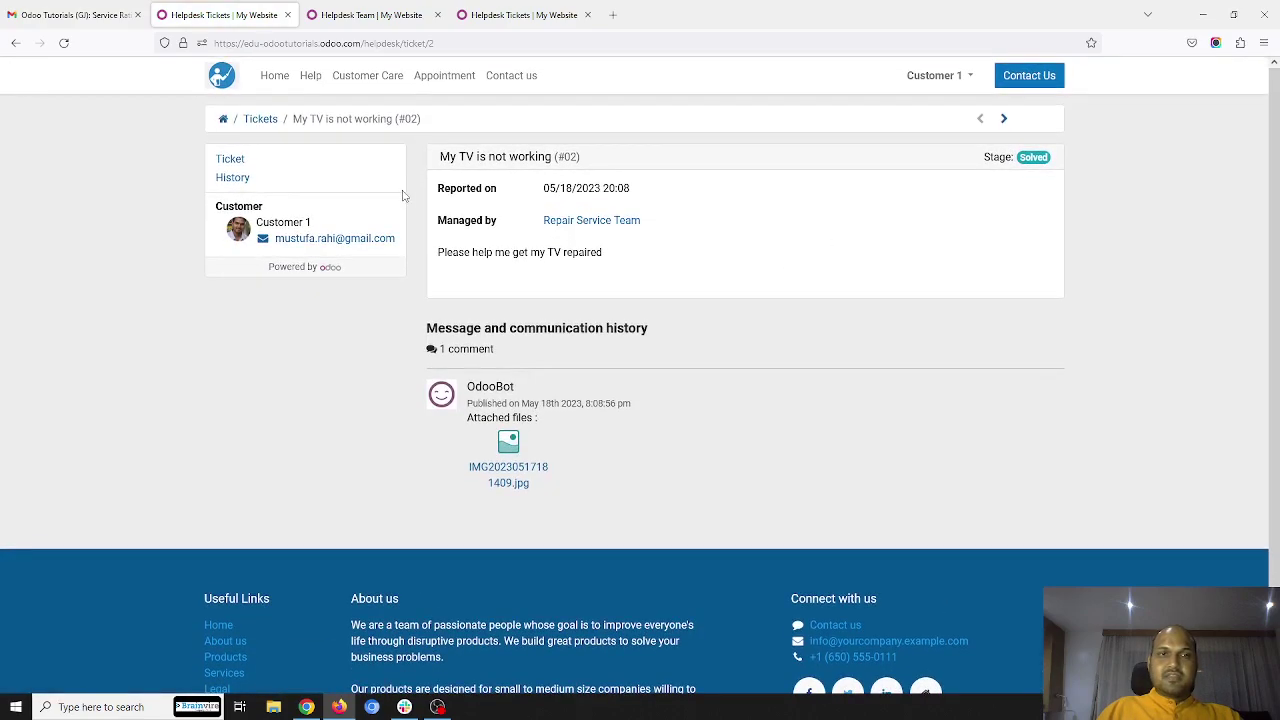
pyautogui.click(270, 120)
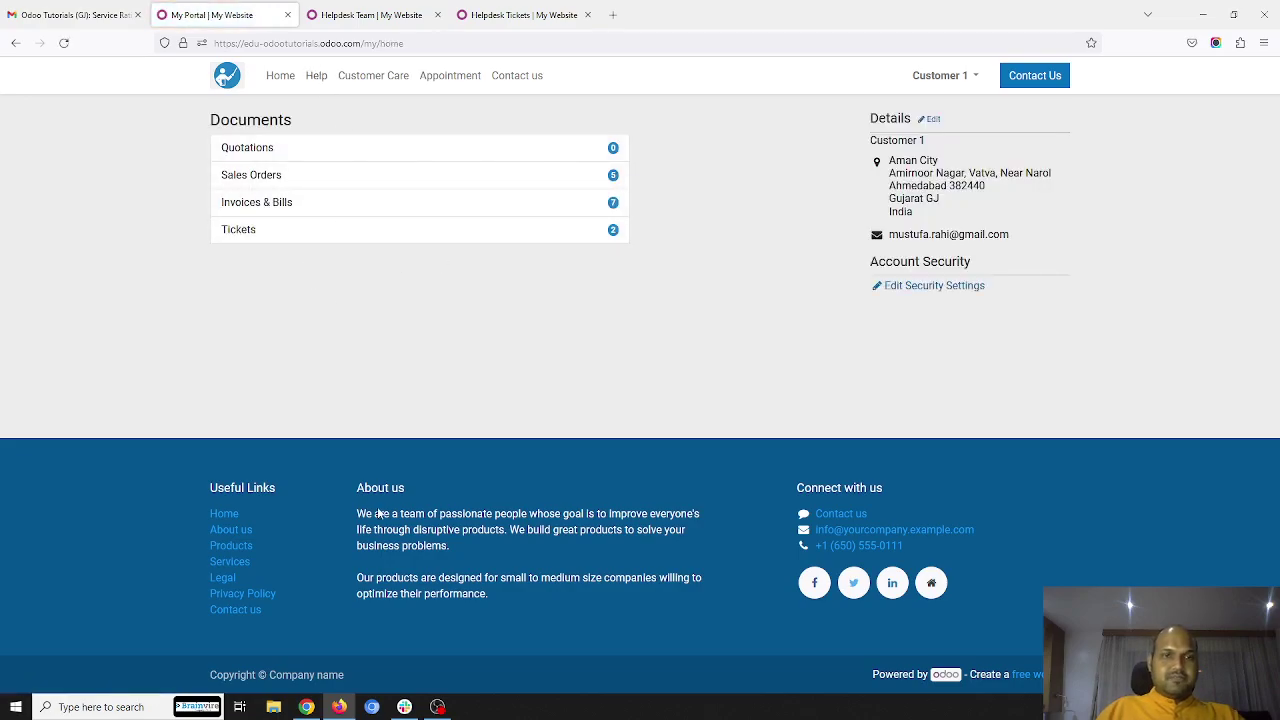
# Step: Switch to Odoo Helpdesk in Chrome, check the Repair Service Team's customer ratings from the Helpdesk Overview, and return to the overview
pyautogui.click(306, 707)
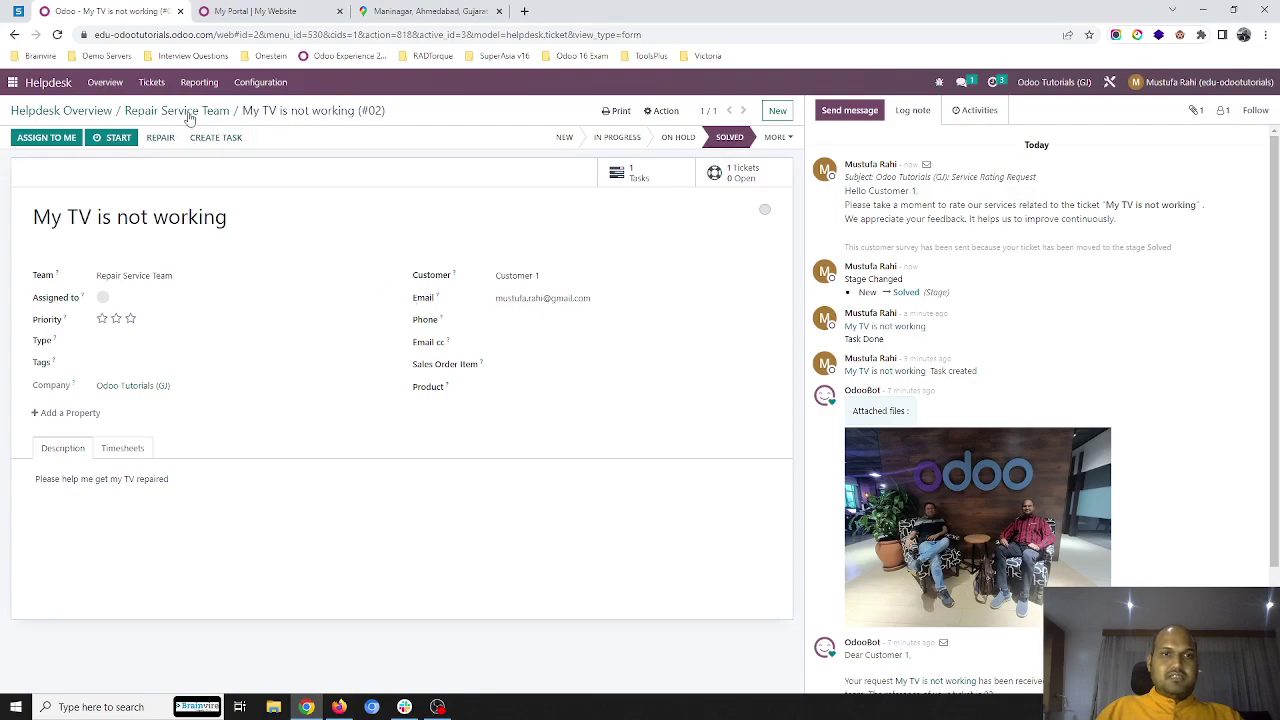
pyautogui.click(165, 112)
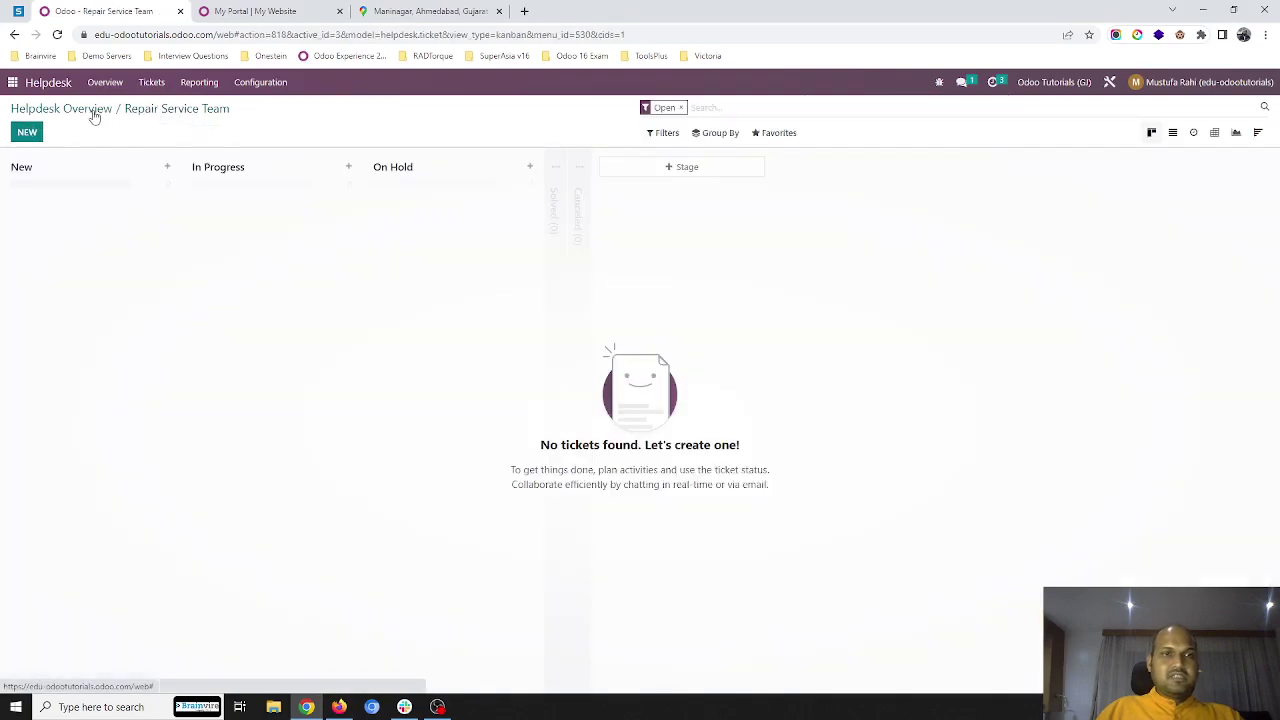
pyautogui.click(74, 112)
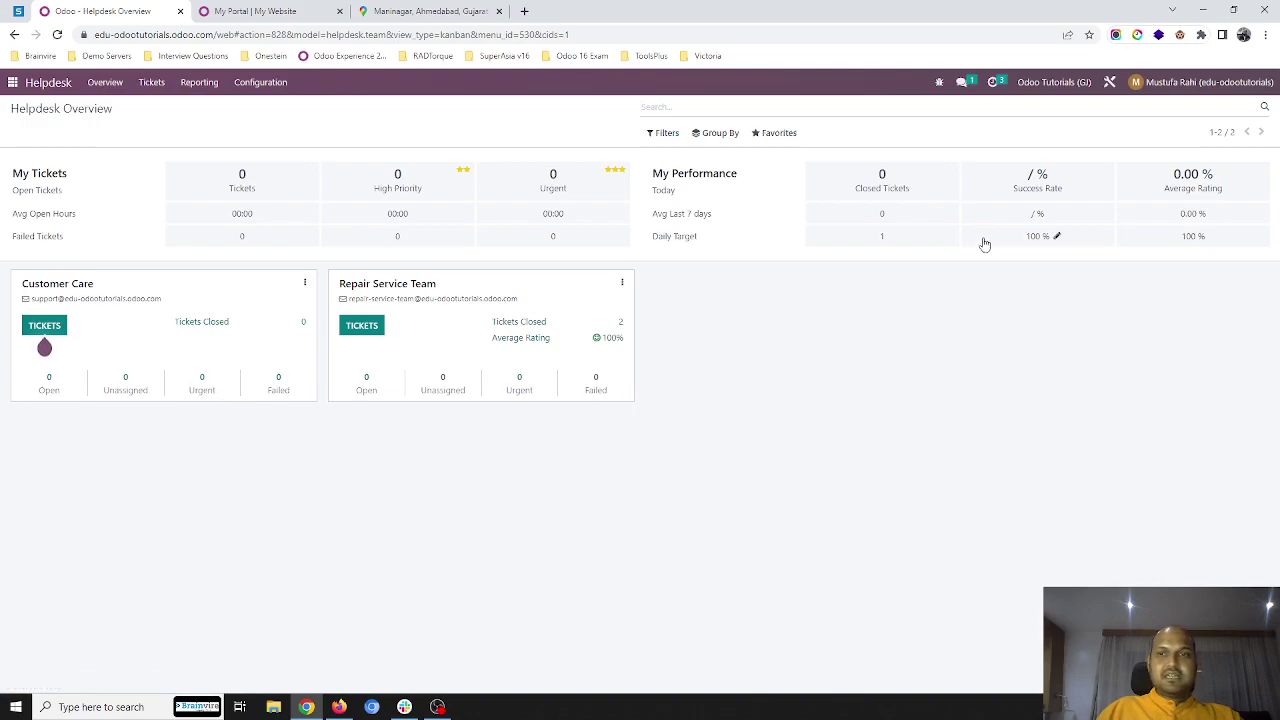
pyautogui.click(536, 339)
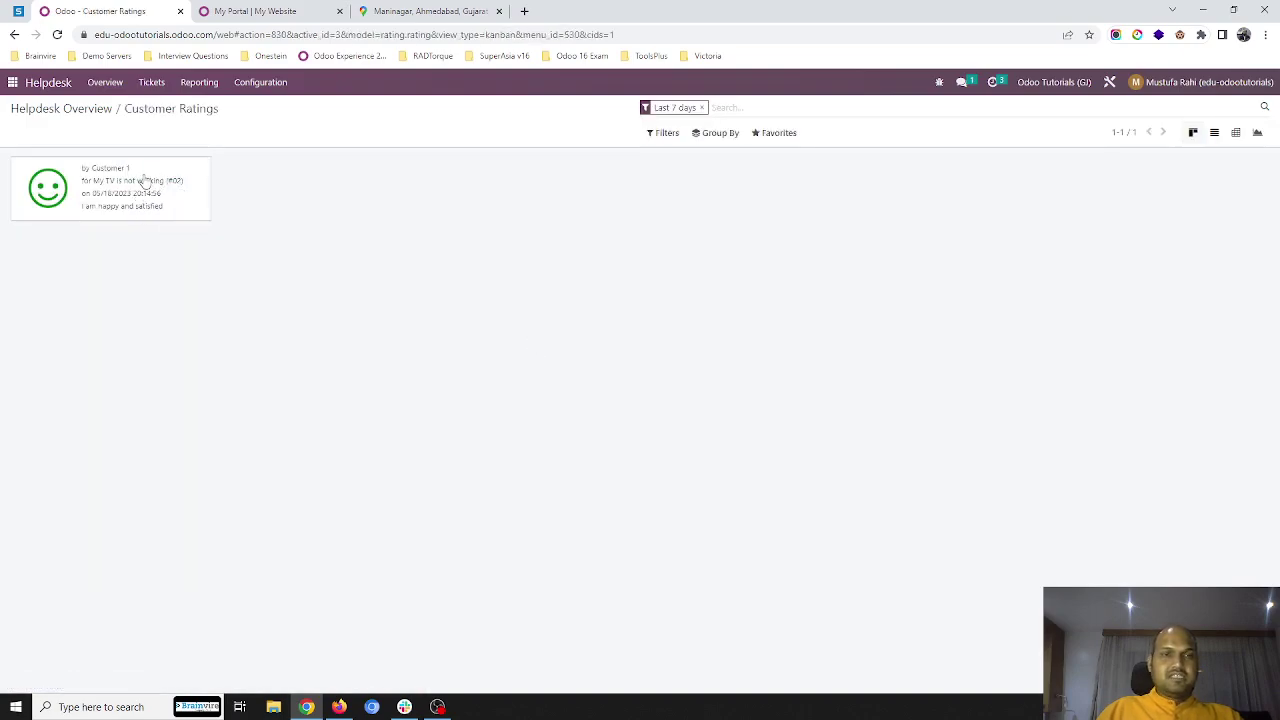
pyautogui.click(83, 108)
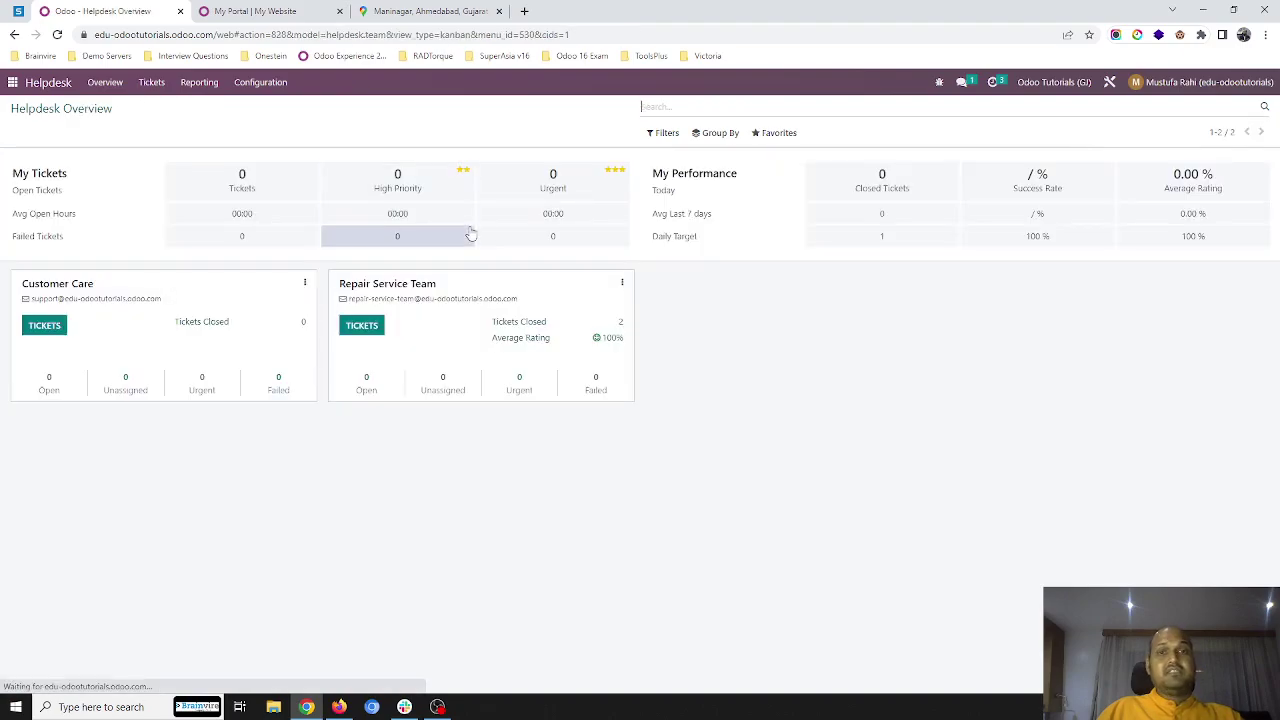